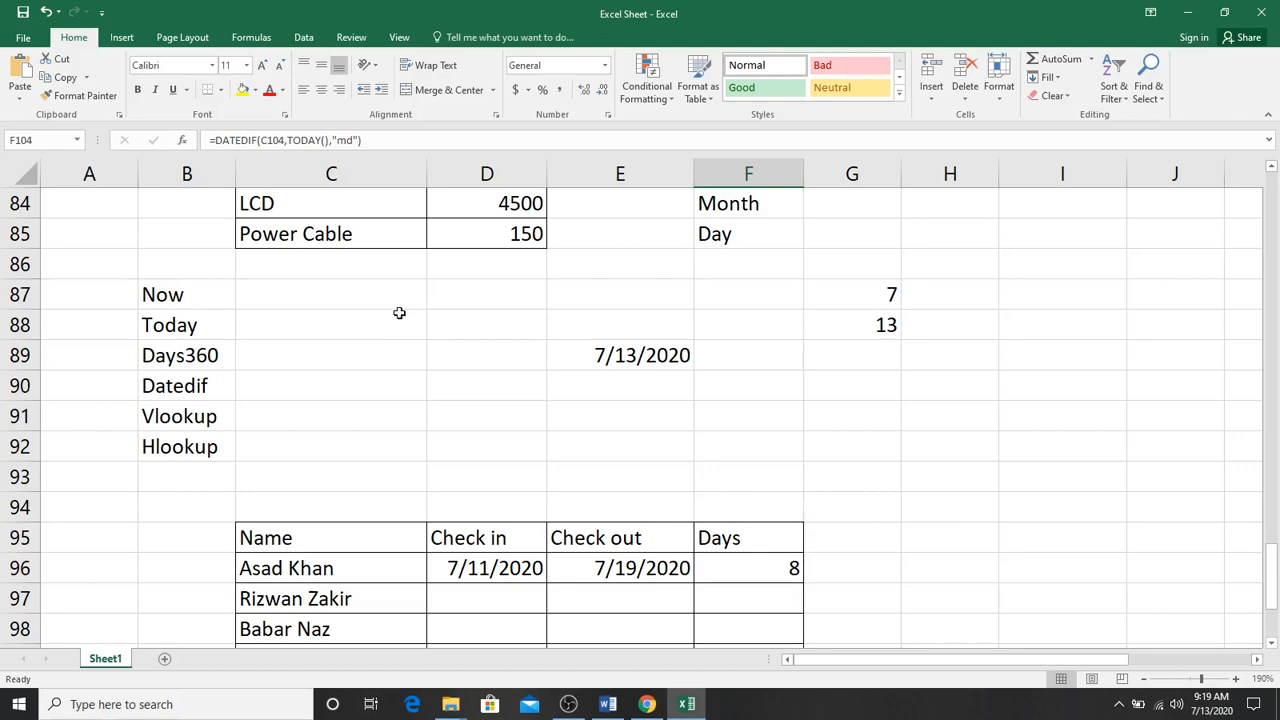
# Step: Copy the Roll No, Name and day 1 columns of the attendance table (B59:D68) and paste them at C109
pyautogui.scroll(10, 485, 415)
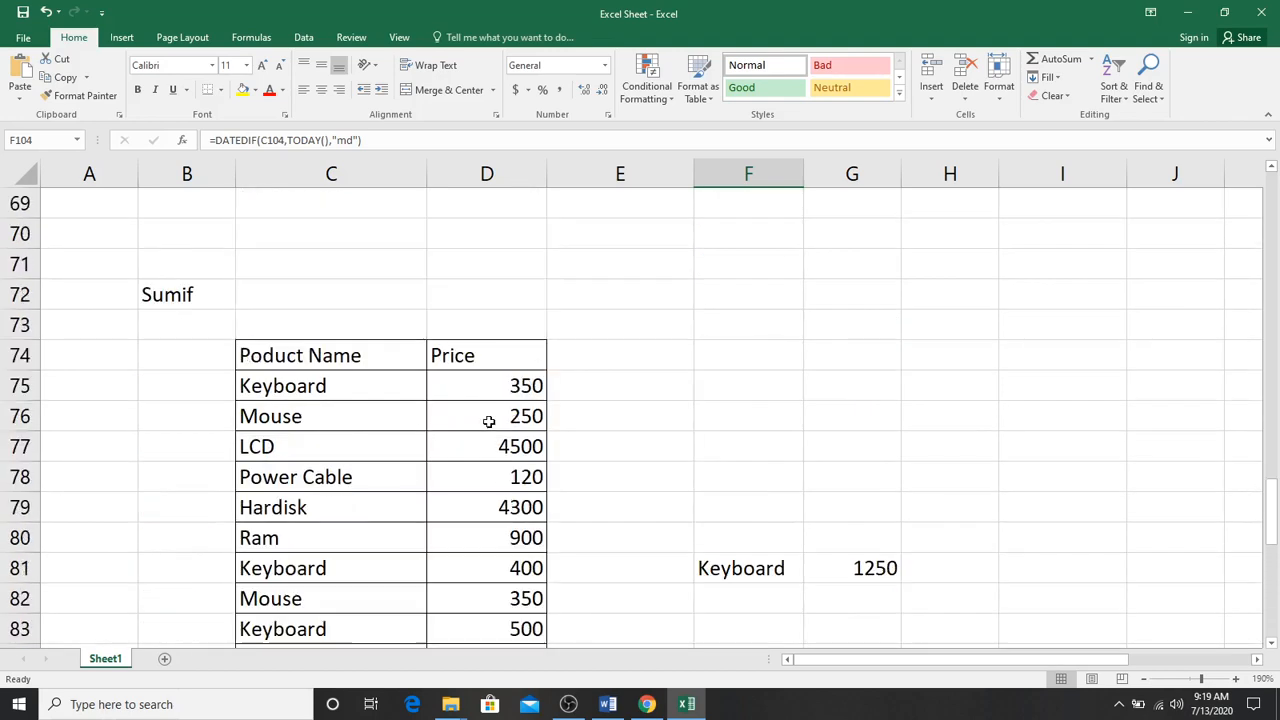
pyautogui.scroll(-1, 490, 415)
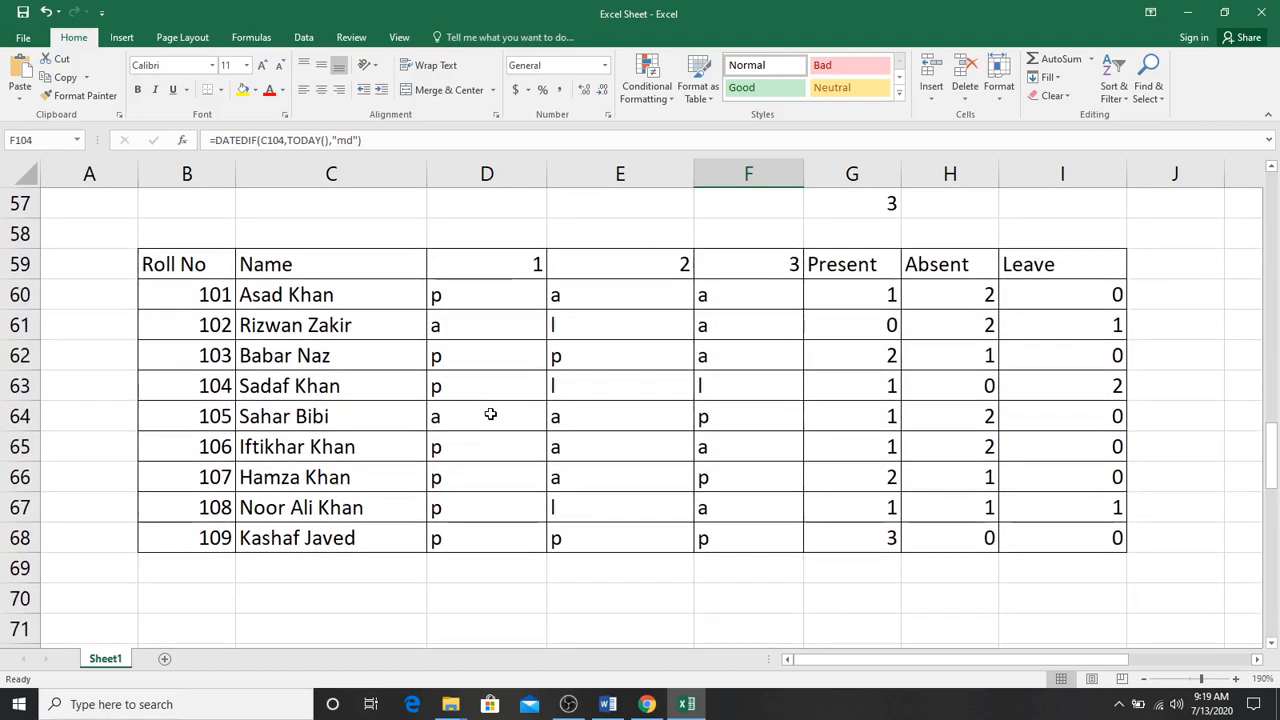
pyautogui.scroll(8, 490, 415)
pyautogui.scroll(9, 490, 414)
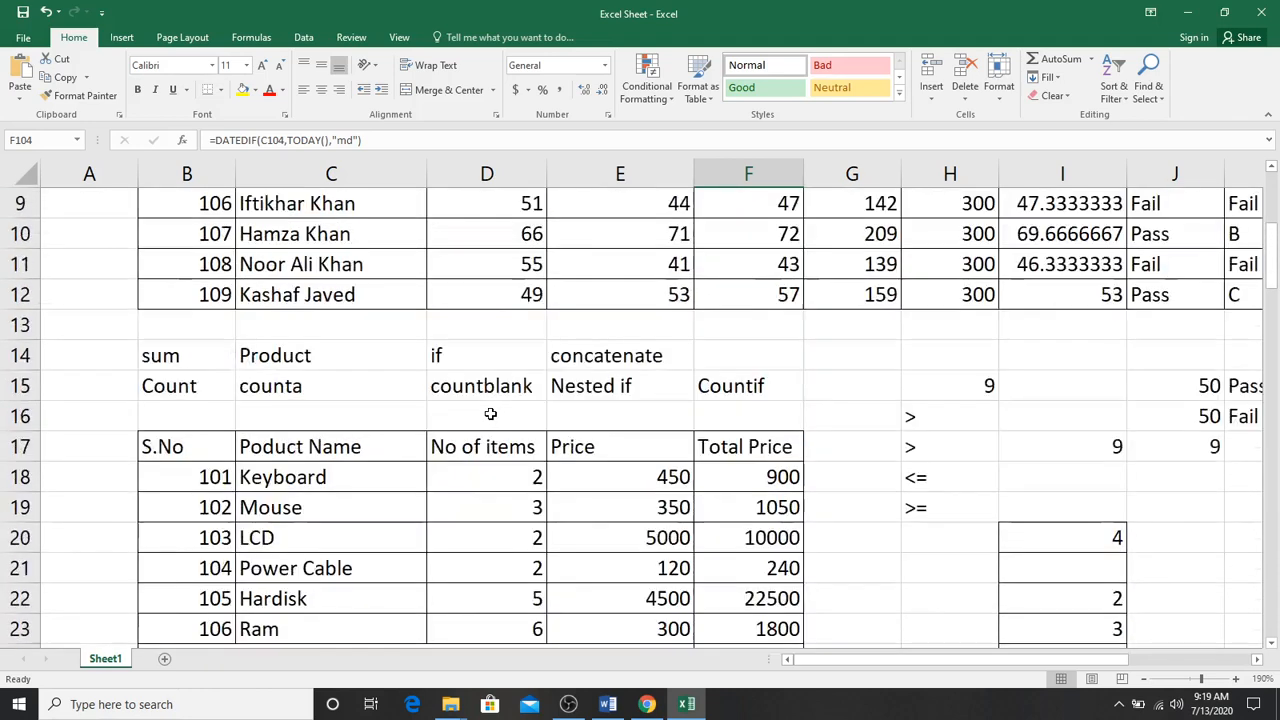
pyautogui.scroll(-17, 490, 414)
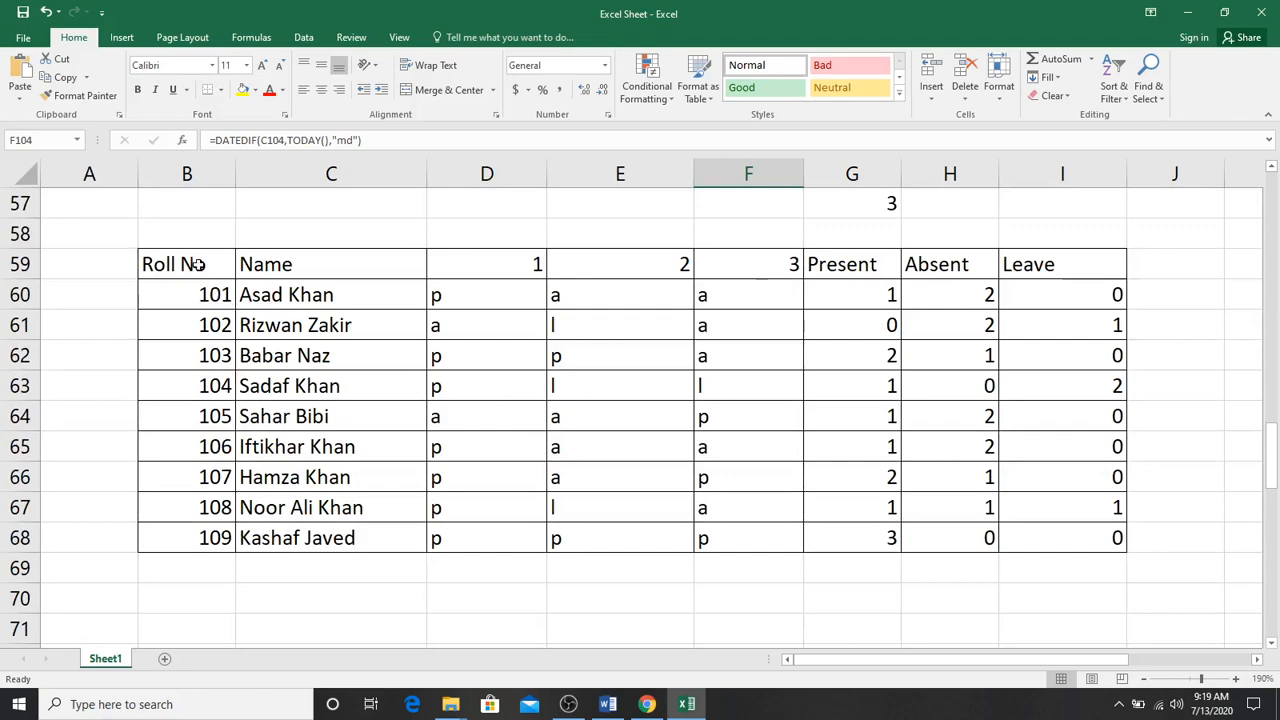
pyautogui.moveTo(200, 268); pyautogui.dragTo(457, 531)
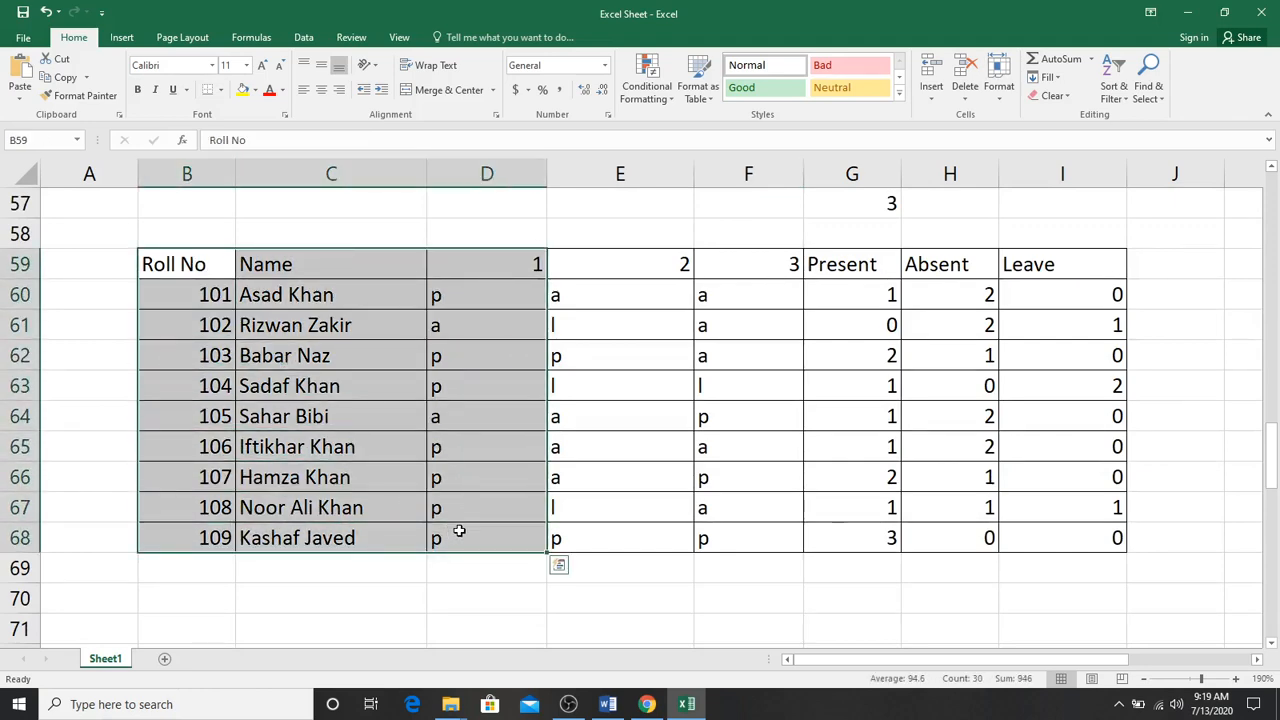
pyautogui.hotkey('ctrl', 'c')
pyautogui.scroll(-14, 431, 535)
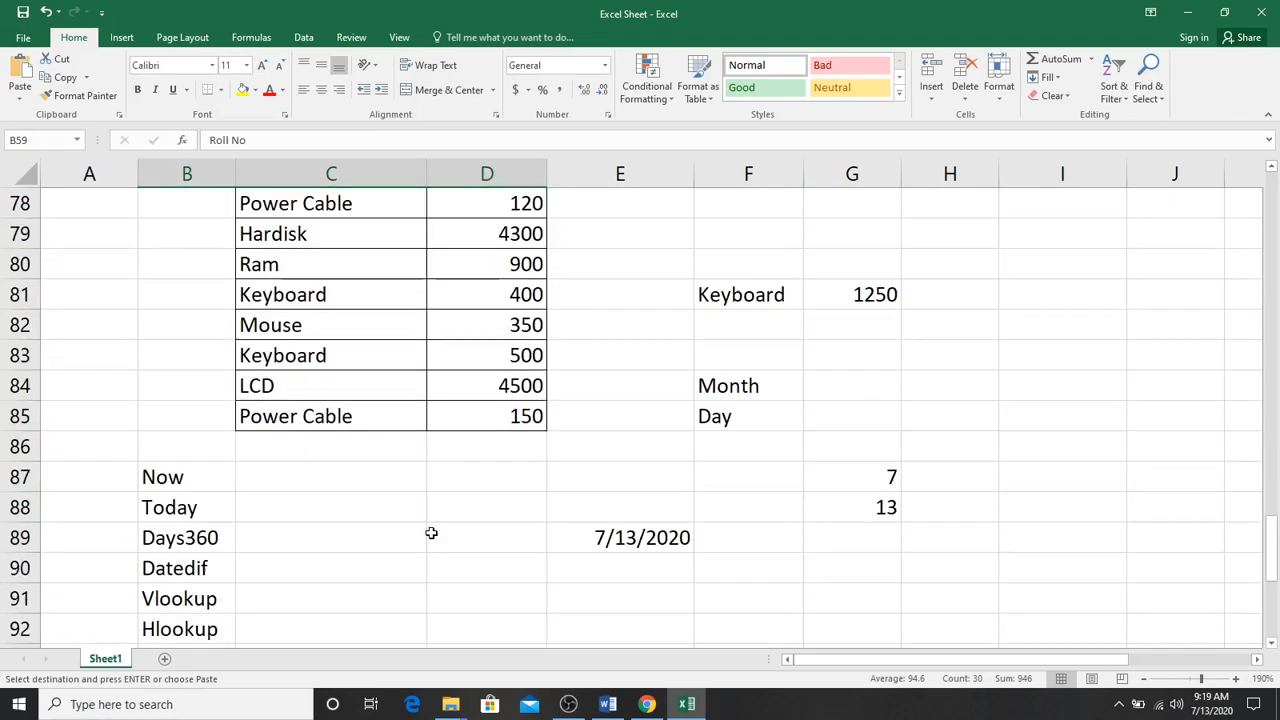
pyautogui.click(386, 511)
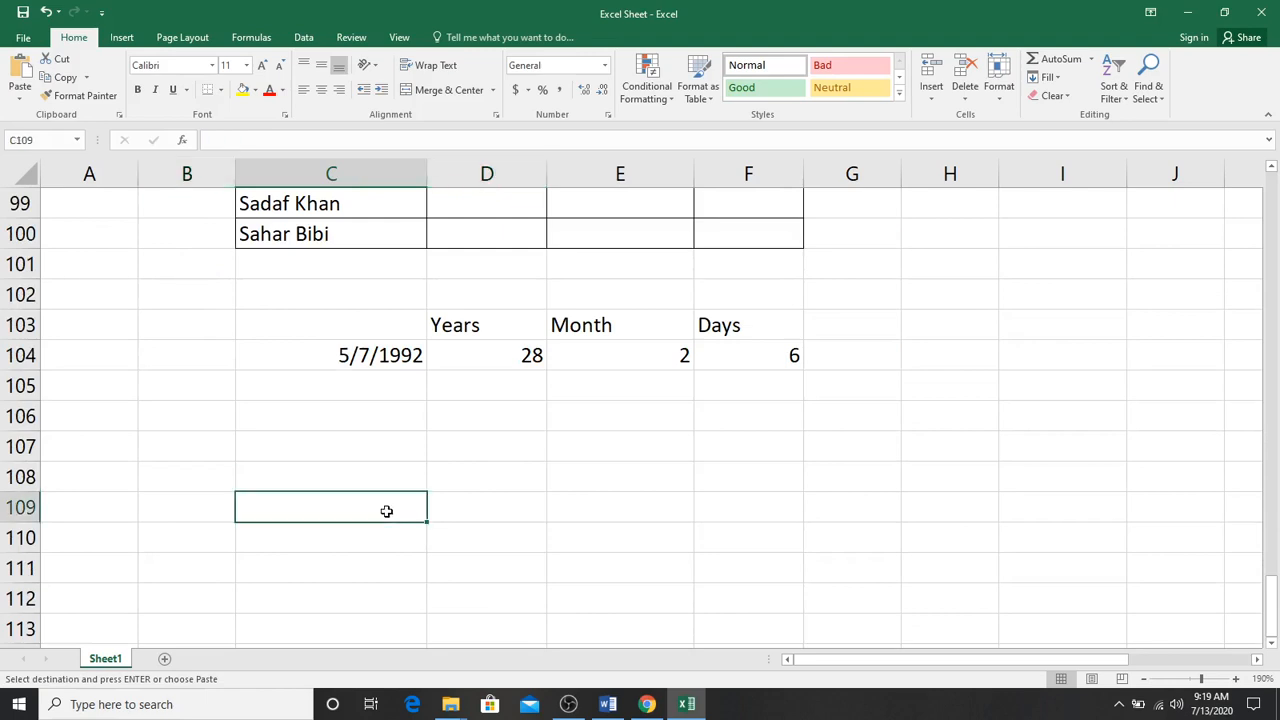
pyautogui.hotkey('ctrl', 'v')
pyautogui.scroll(-3, 514, 506)
pyautogui.scroll(2, 530, 524)
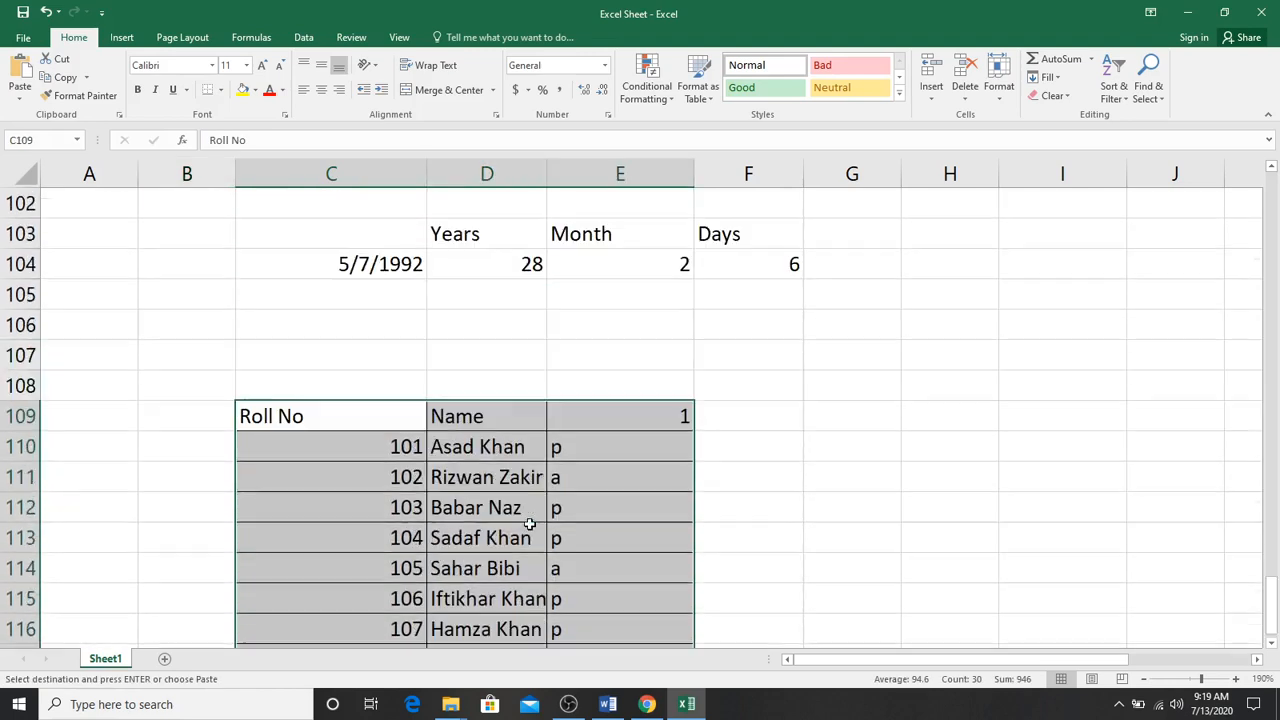
# Step: Replace the day 1 header of the pasted table in E109 with "Course"
pyautogui.moveTo(541, 466)
pyautogui.mouseDown()
pyautogui.moveTo(528, 508)
pyautogui.moveTo(535, 471)
pyautogui.mouseUp()
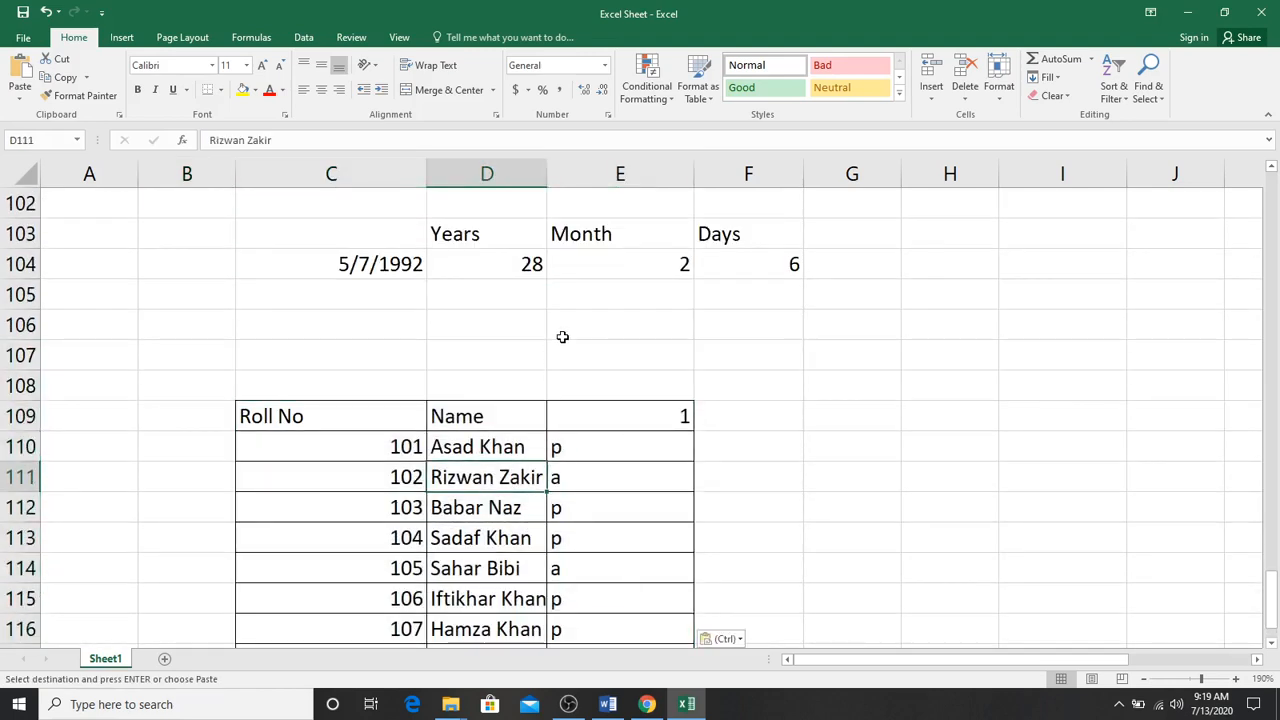
pyautogui.click(638, 398)
pyautogui.click(663, 419)
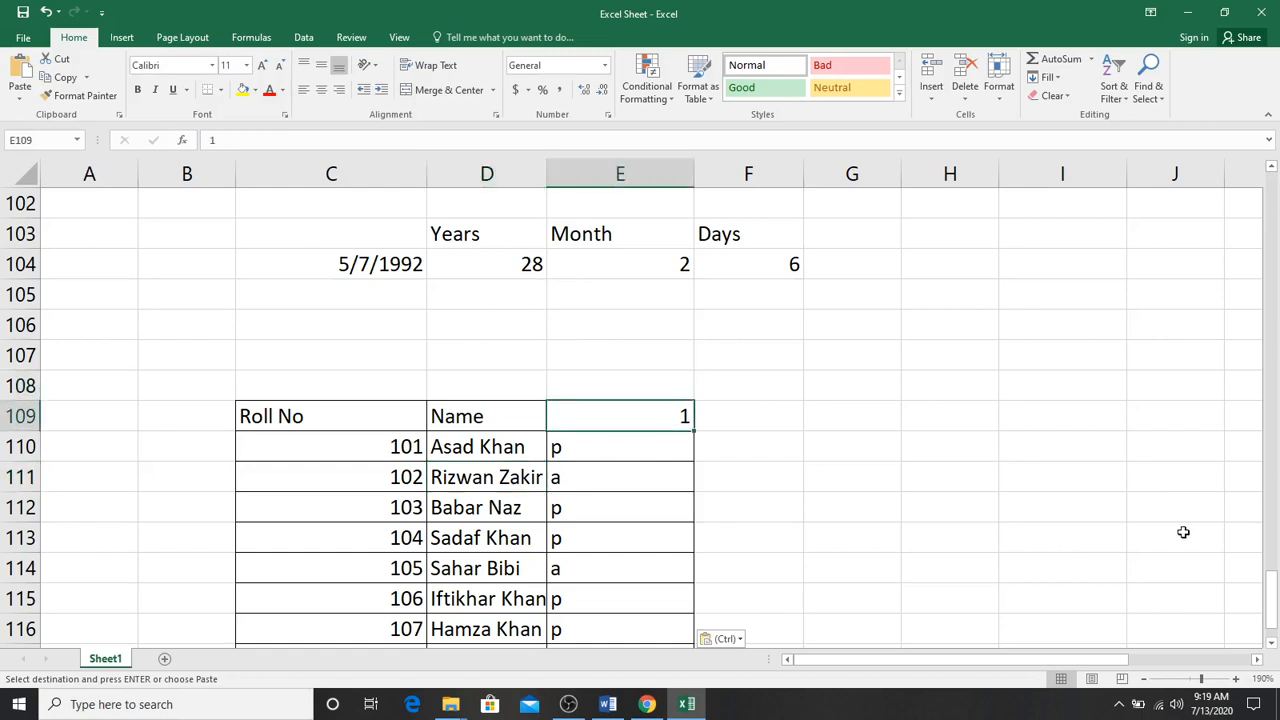
pyautogui.press('Escape')
pyautogui.write('Course')
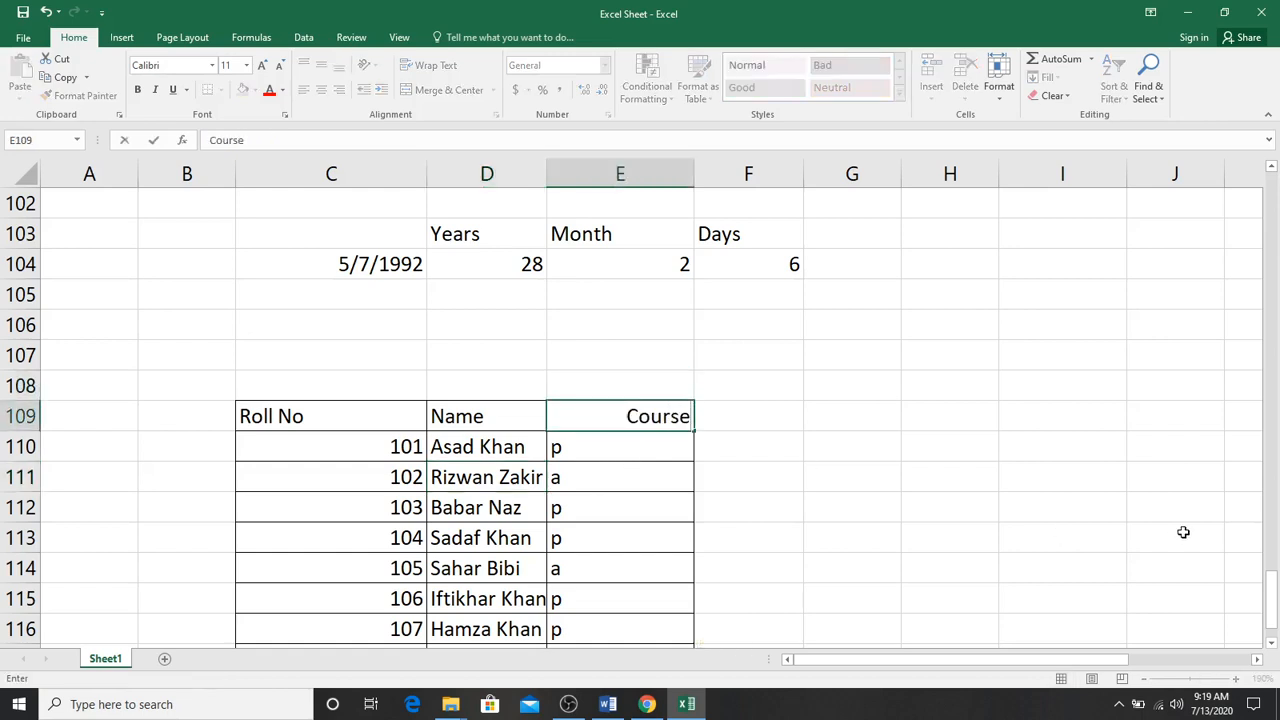
pyautogui.press('Return')
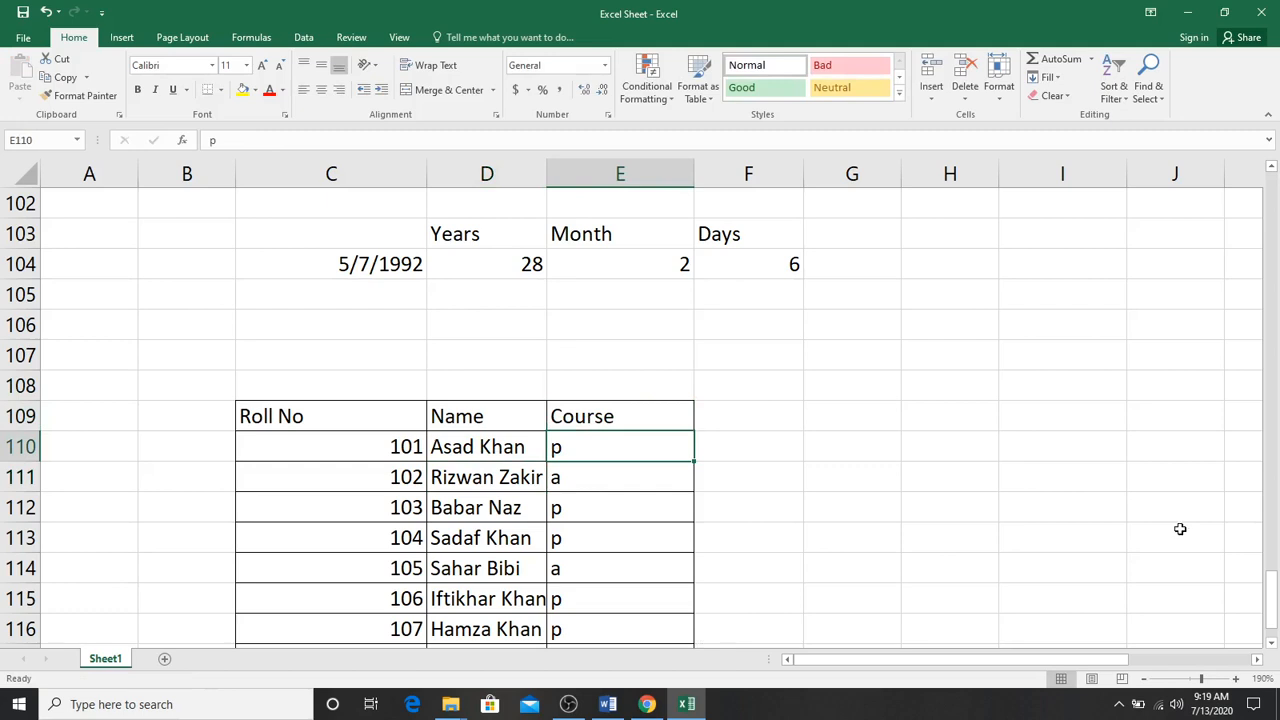
# Step: Clear the attendance marks under the Course header in E110:E118
pyautogui.scroll(-1, 1180, 529)
pyautogui.moveTo(629, 355); pyautogui.dragTo(620, 598)
pyautogui.press('Delete')
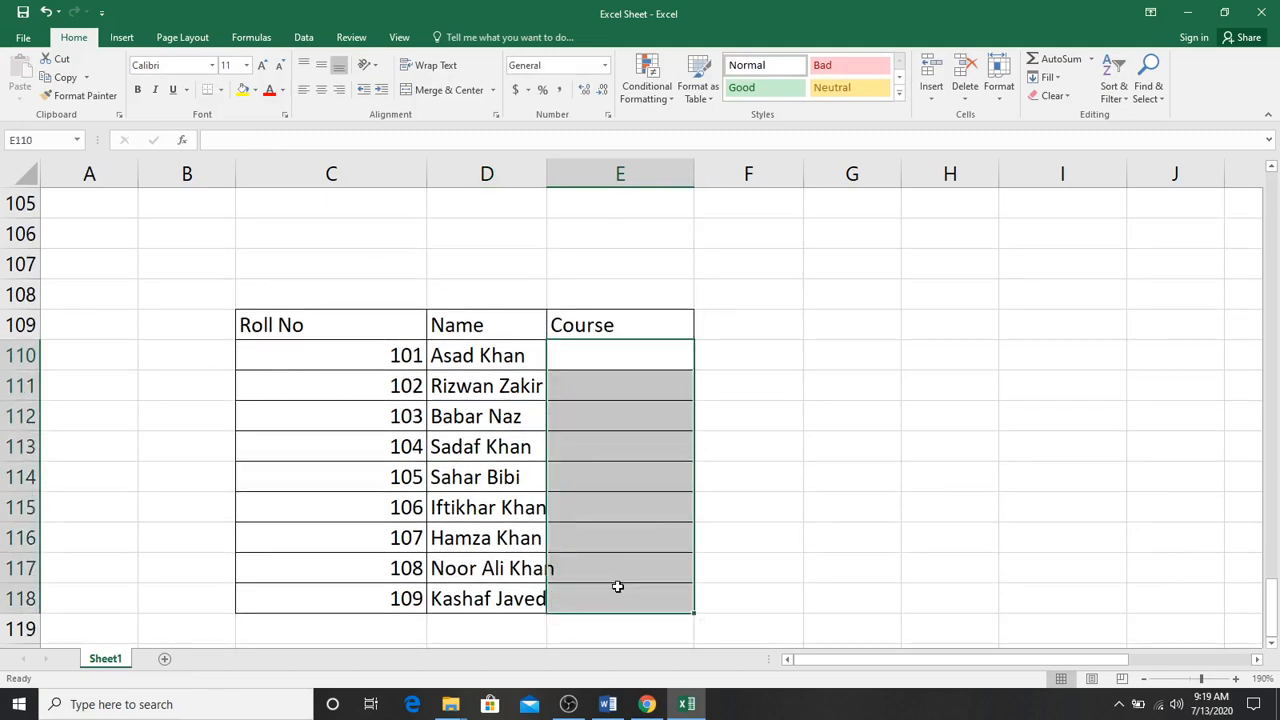
# Step: Enter the courses DIT, CIT, Office, Networking and Web for roll numbers 101 to 105 in E110:E114
pyautogui.click(611, 362)
pyautogui.write('DIT')
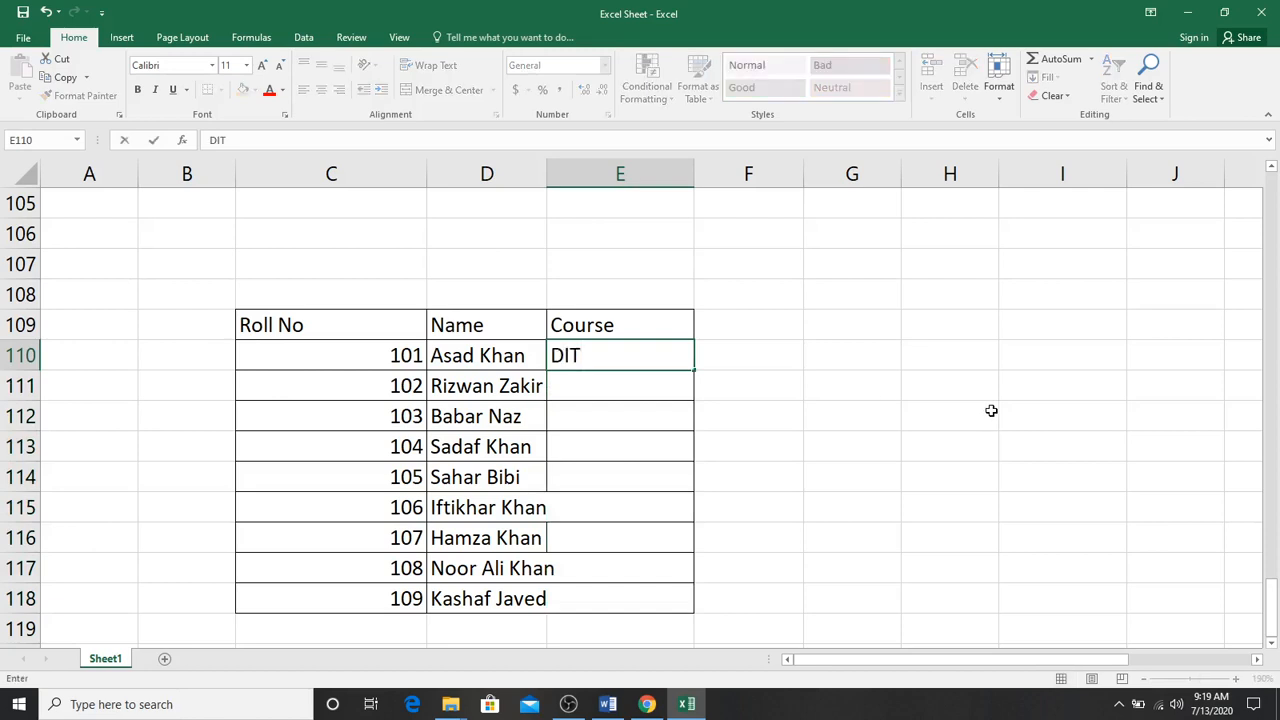
pyautogui.press('Return')
pyautogui.write('CIT')
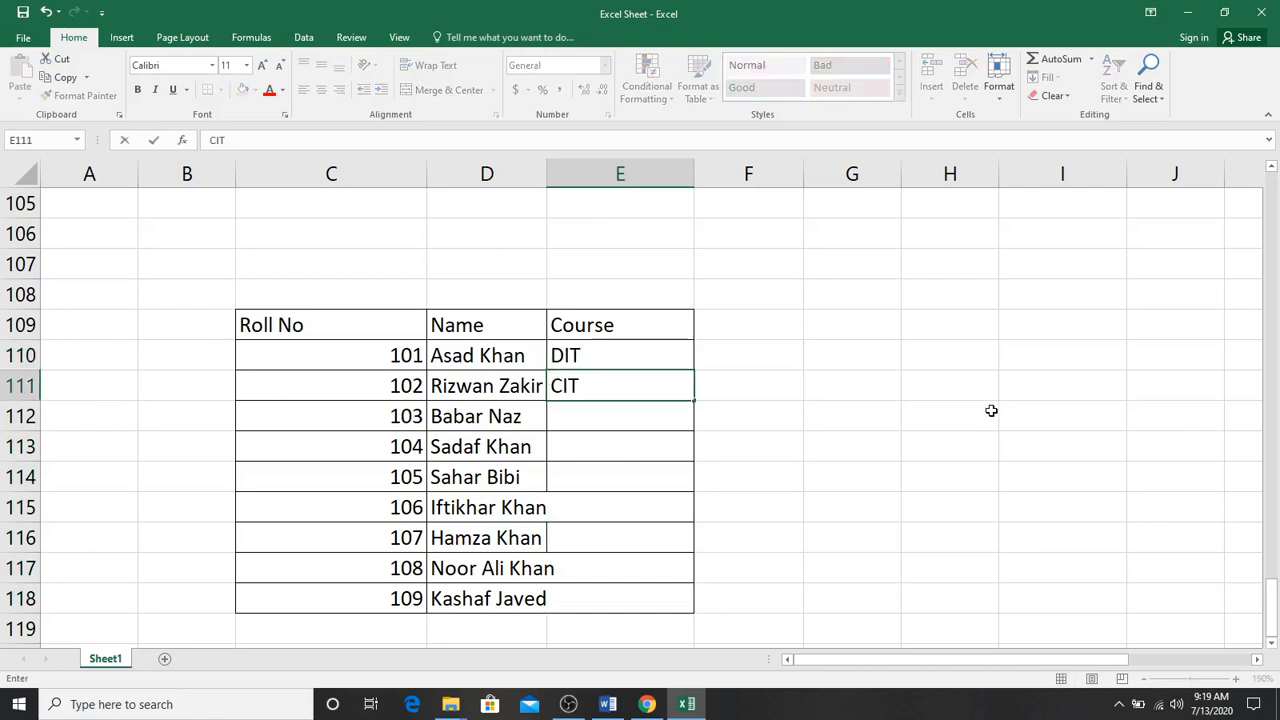
pyautogui.press('Return')
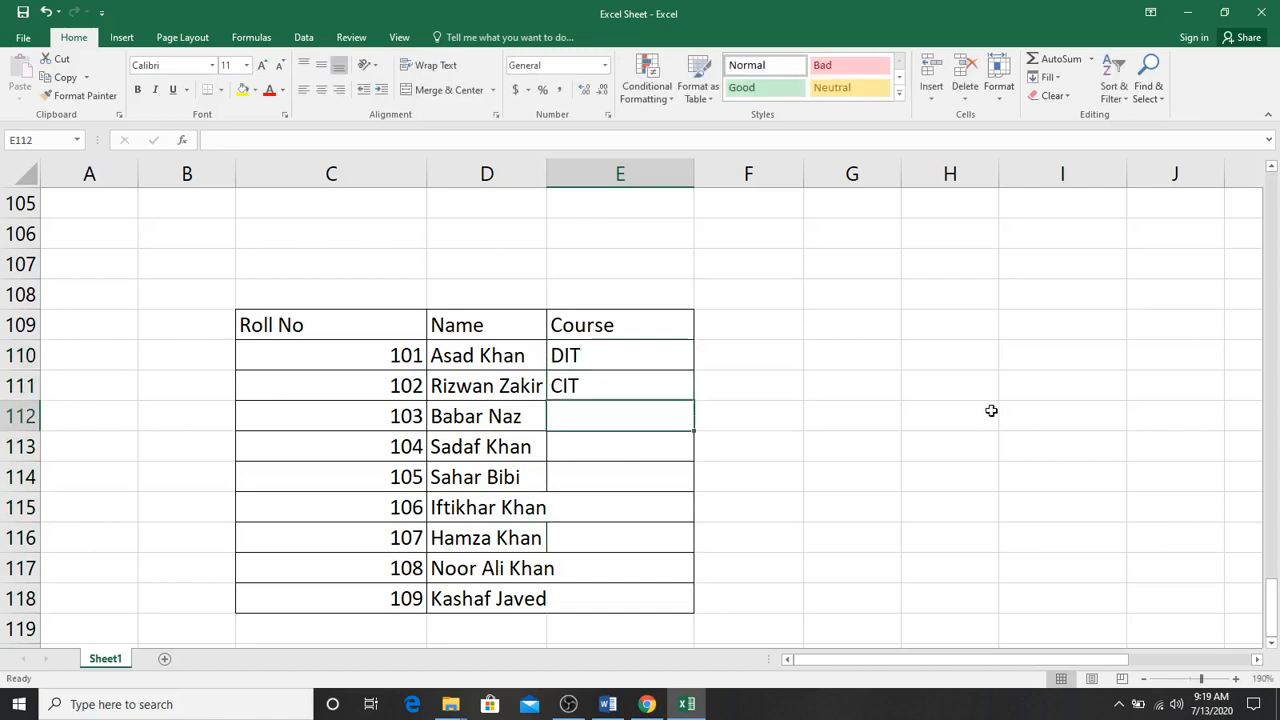
pyautogui.write('Office')
pyautogui.press('Return')
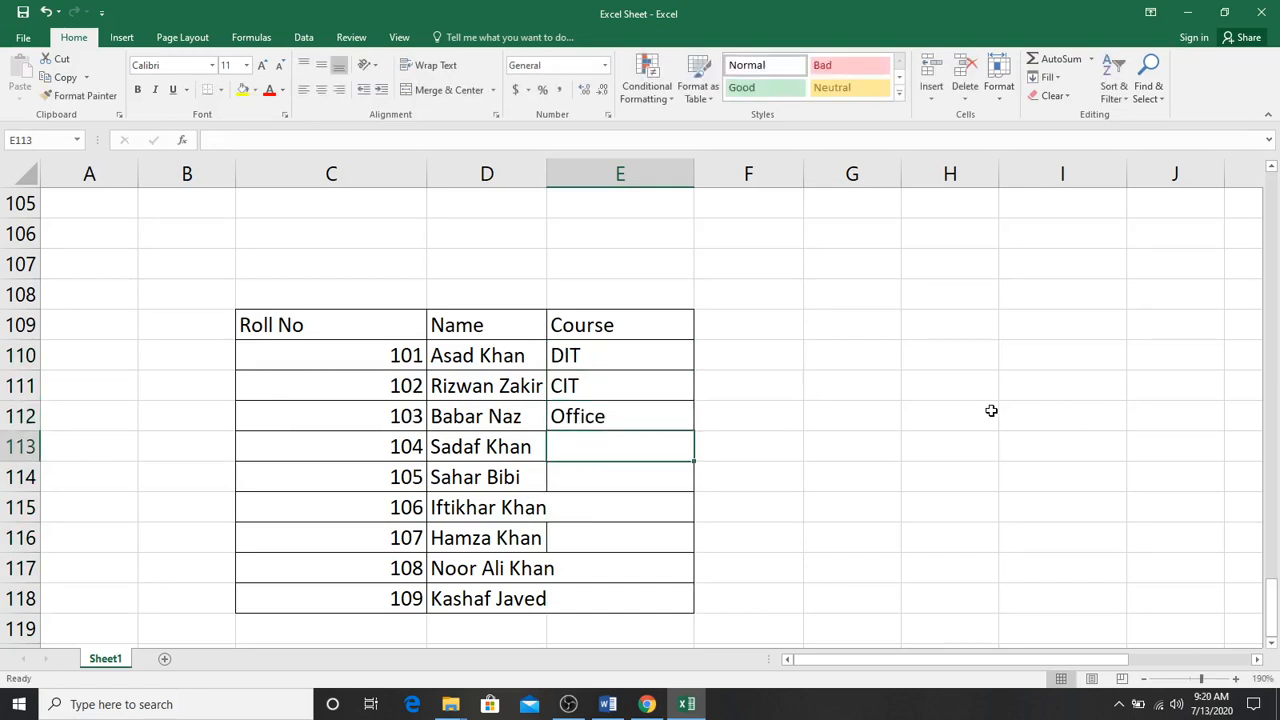
pyautogui.write('Networkin')
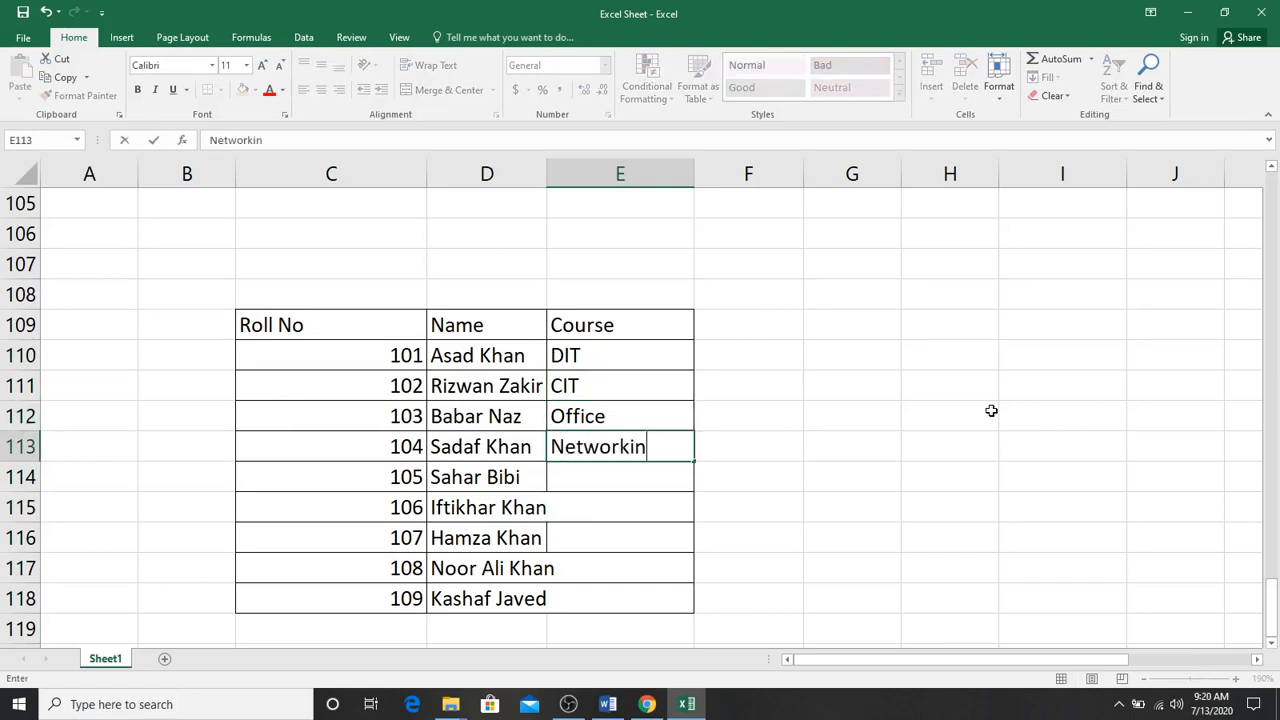
pyautogui.write('g')
pyautogui.press('Return')
pyautogui.write('We')
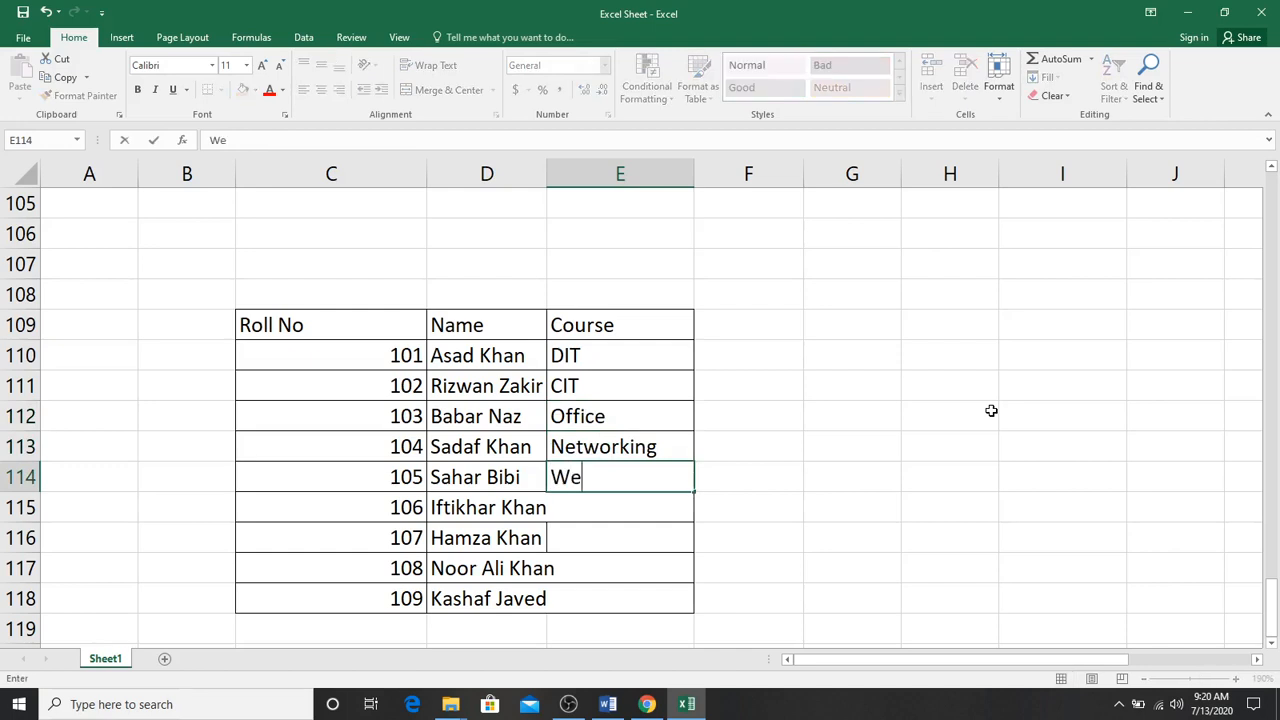
pyautogui.write('b')
pyautogui.press('Return')
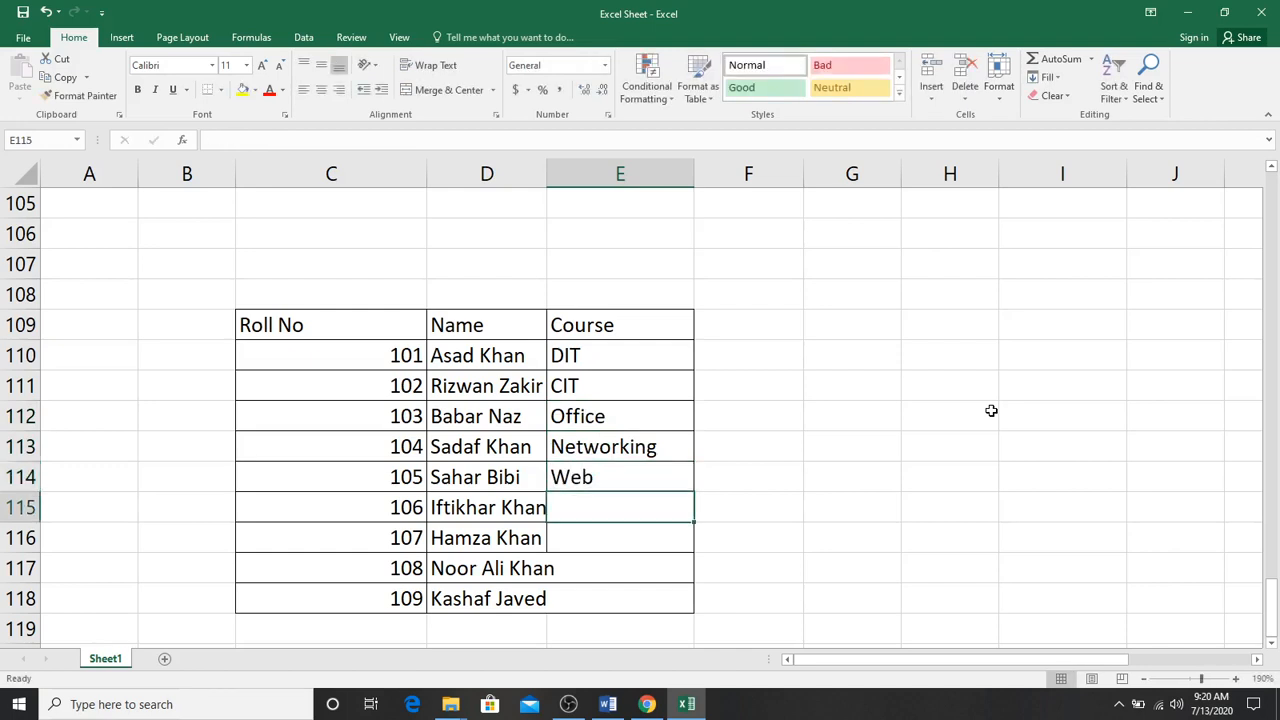
# Step: Enter Graphic, Office, Web and Networking in E115:E118, and autofit the width of the Name column
pyautogui.write('Graphic')
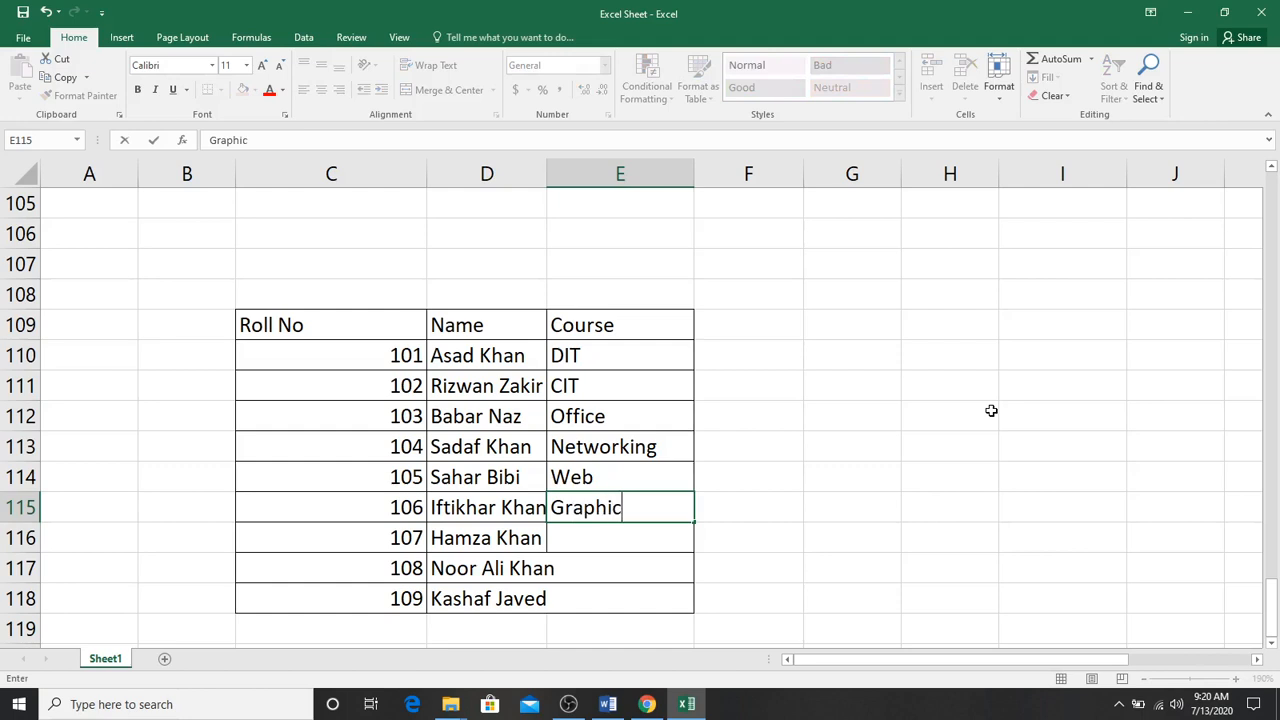
pyautogui.press('Return')
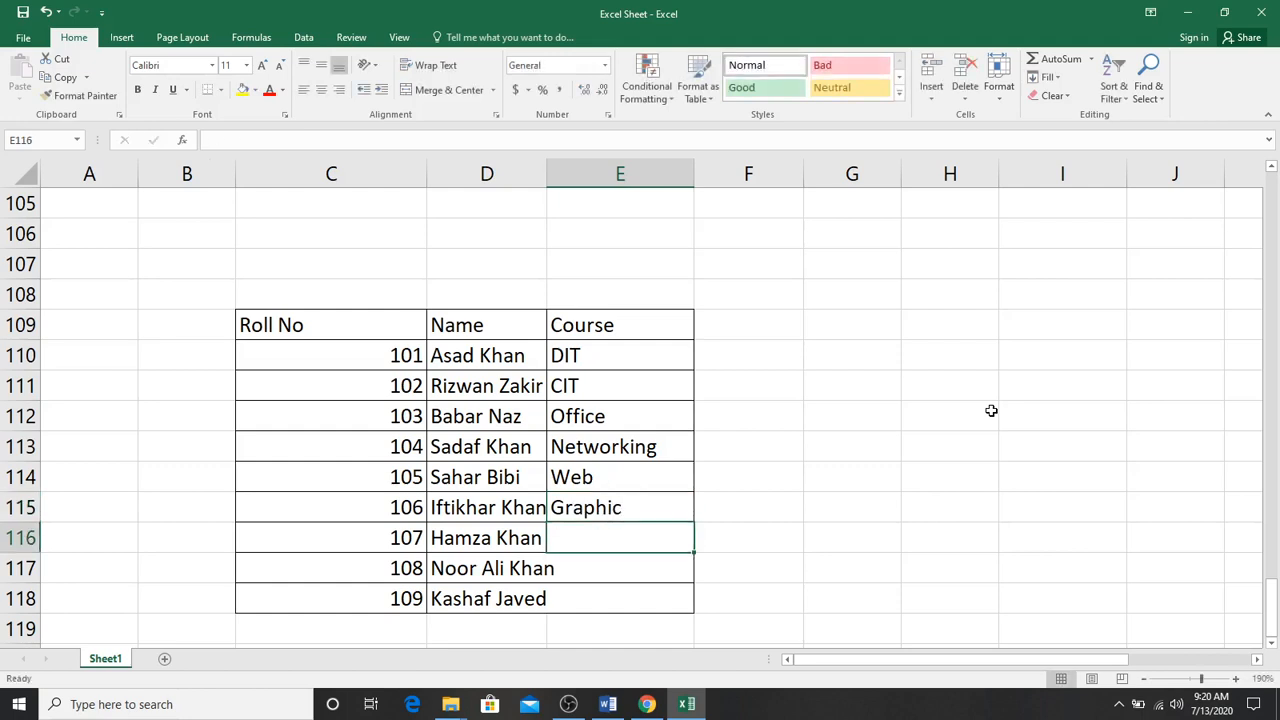
pyautogui.write('Office')
pyautogui.press('Return')
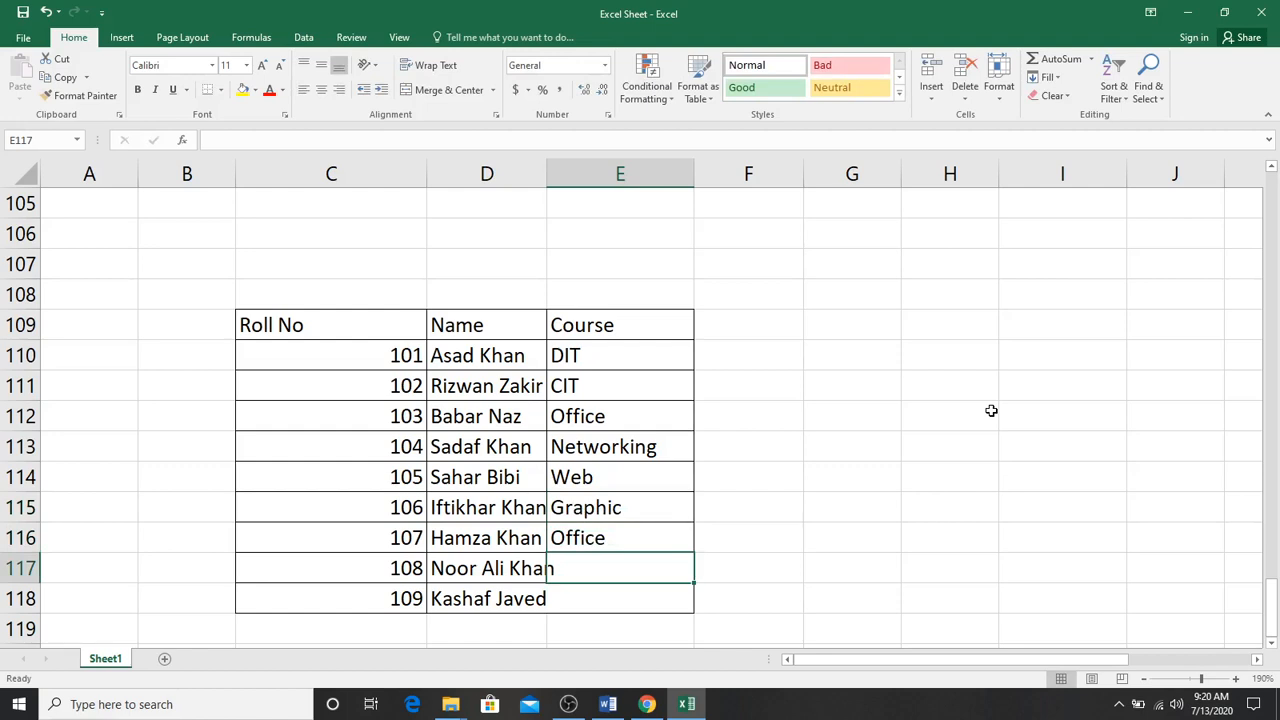
pyautogui.write('Web')
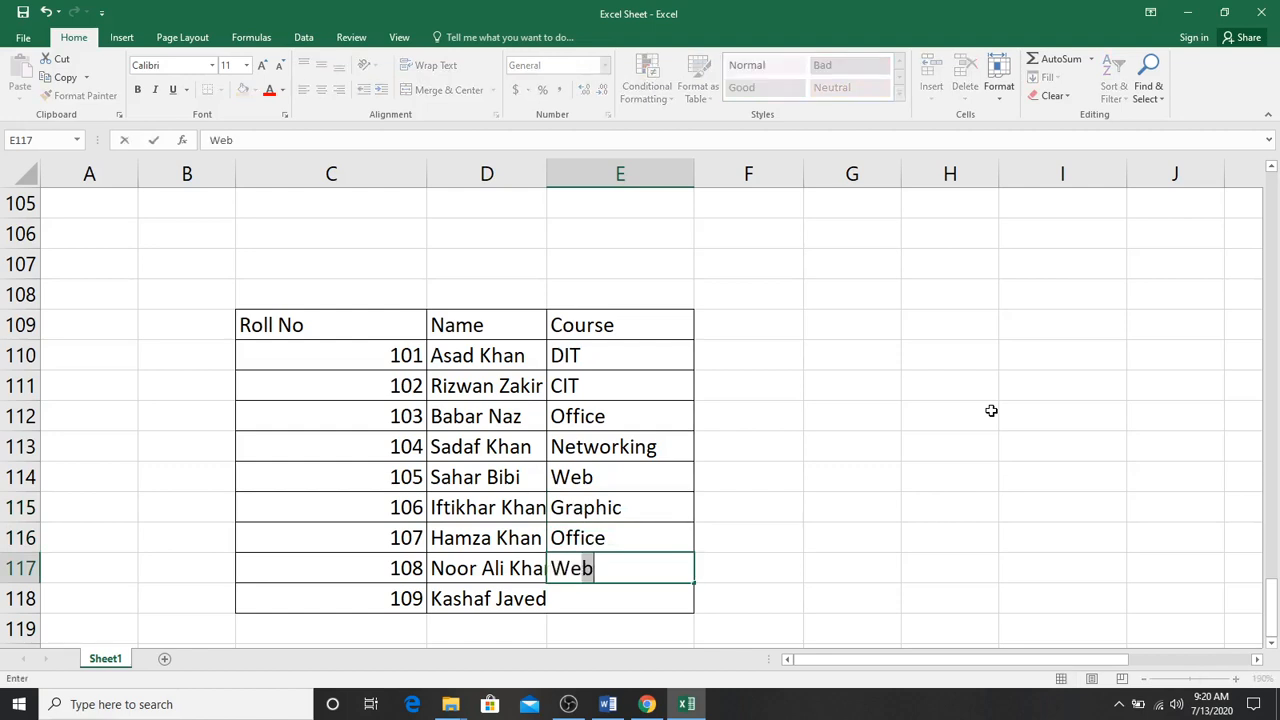
pyautogui.press('Return')
pyautogui.write('N')
pyautogui.press('Return')
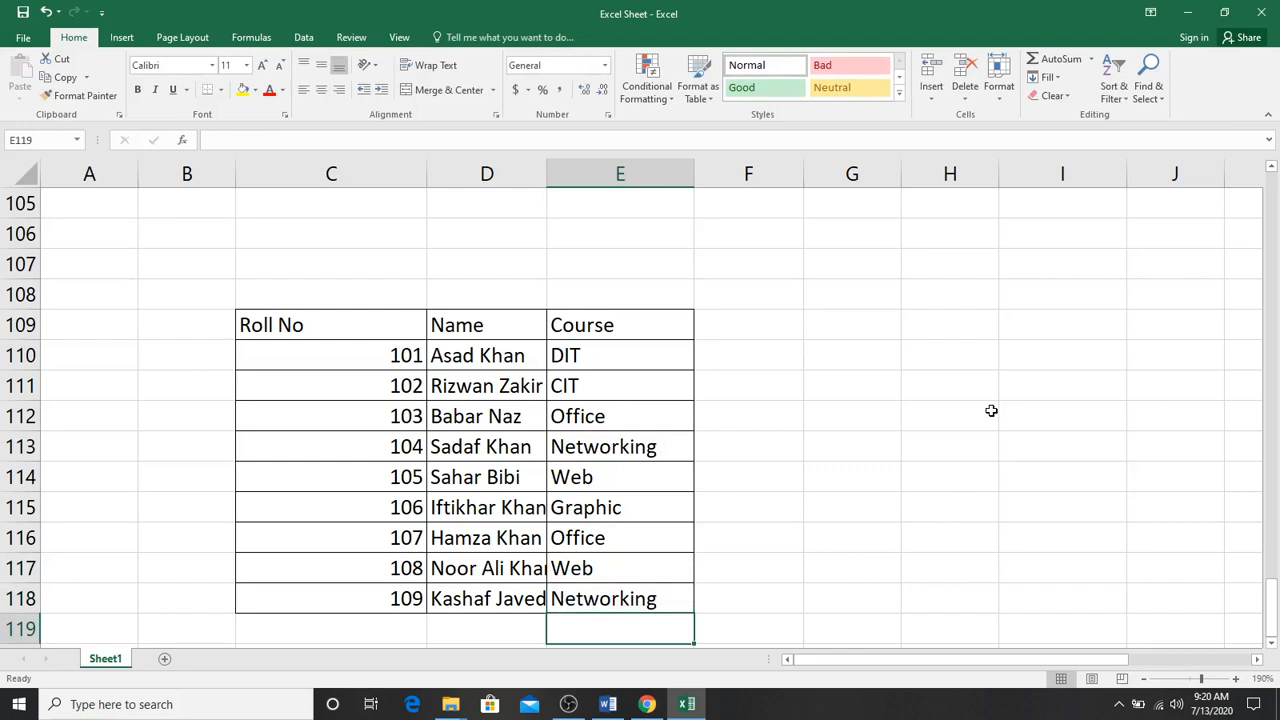
pyautogui.doubleClick(546, 174)
pyautogui.click(778, 416)
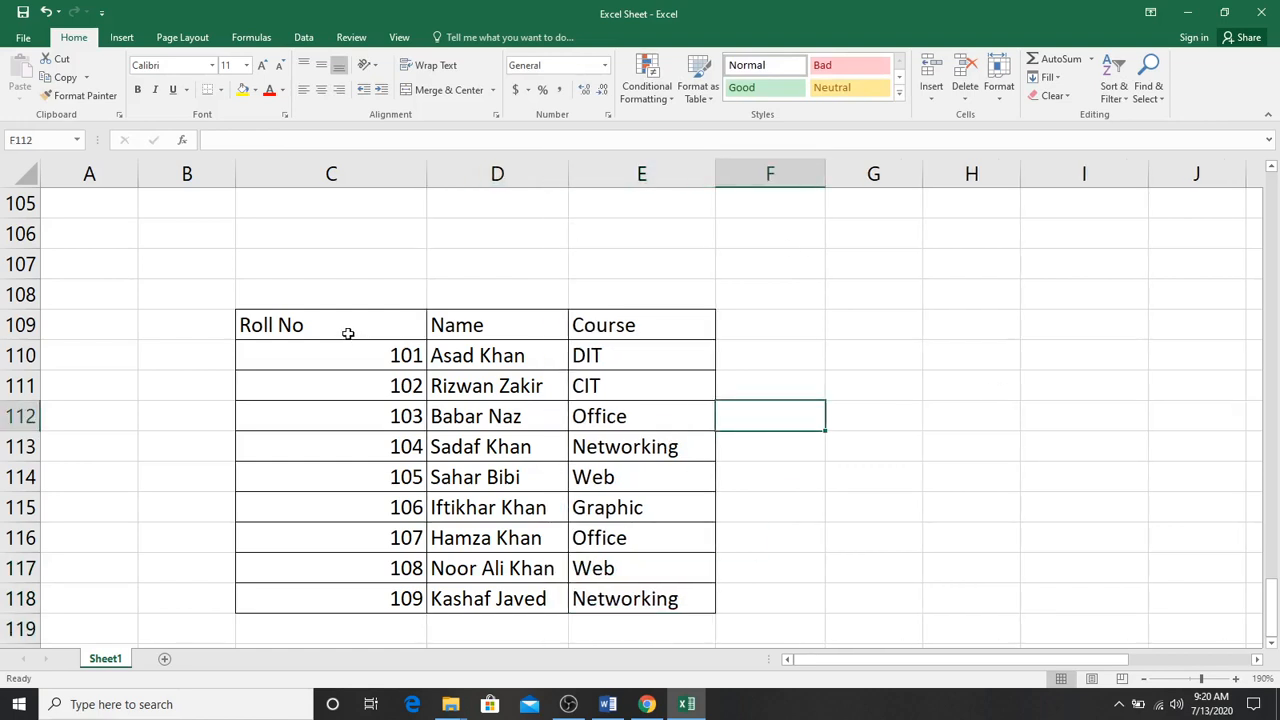
# Step: Apply all borders to the empty cells C106:E107 above the course table
pyautogui.moveTo(348, 333); pyautogui.dragTo(653, 586)
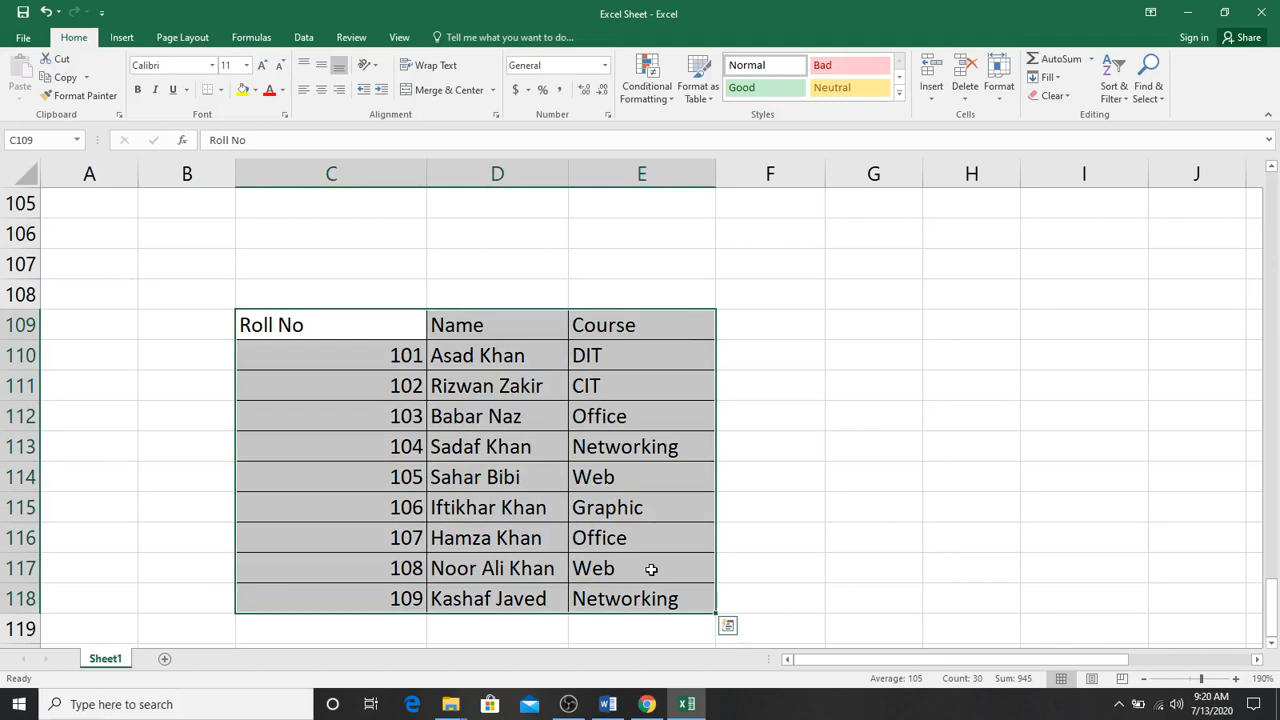
pyautogui.scroll(1, 637, 594)
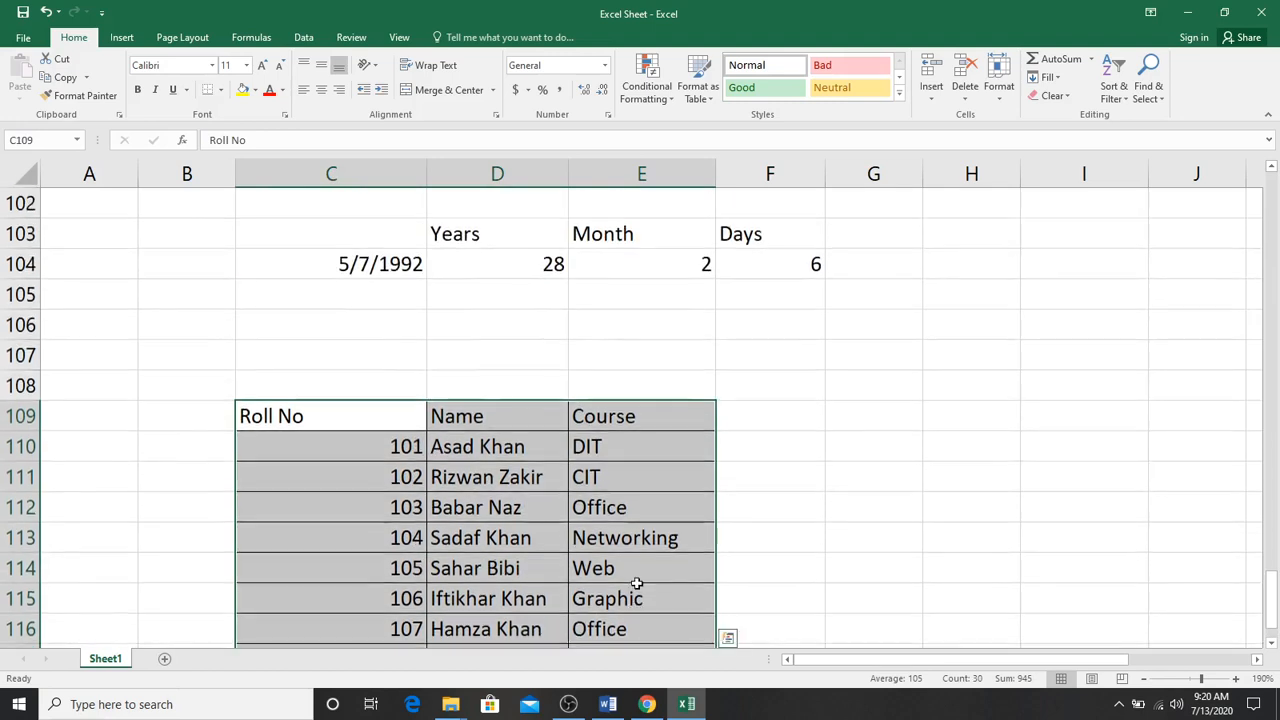
pyautogui.moveTo(260, 337); pyautogui.dragTo(660, 363)
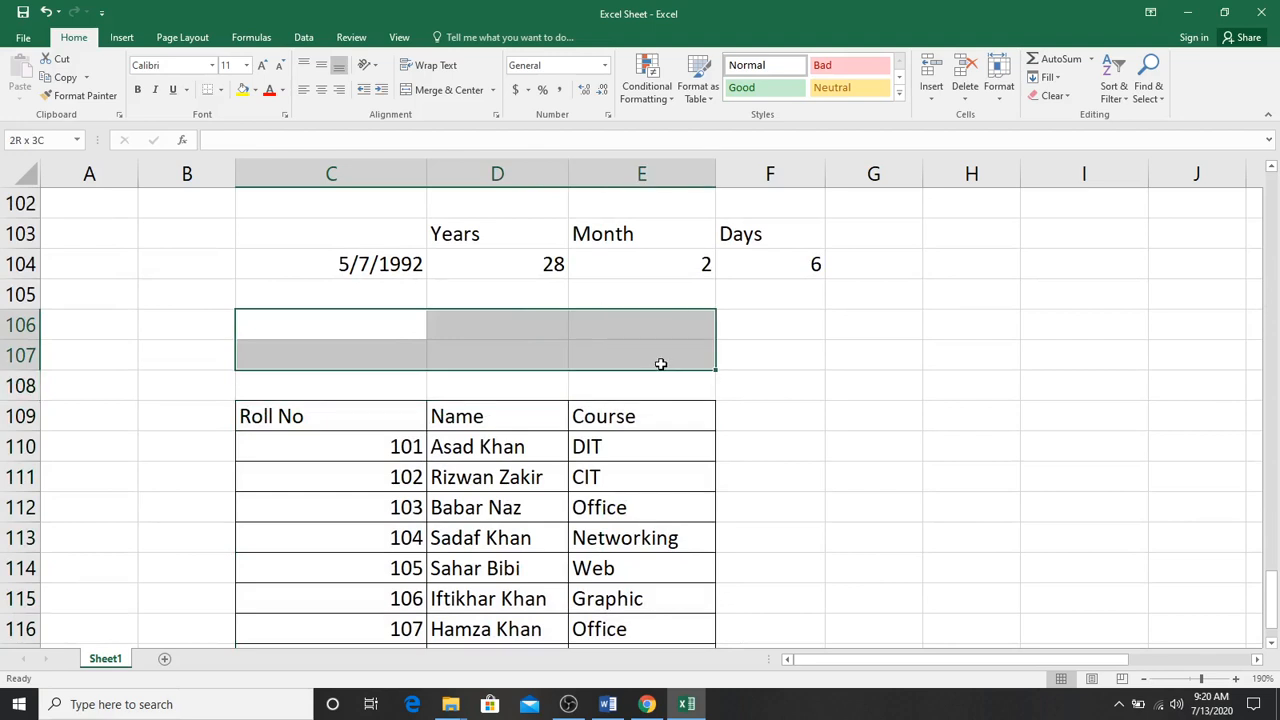
pyautogui.click(220, 89)
pyautogui.click(248, 223)
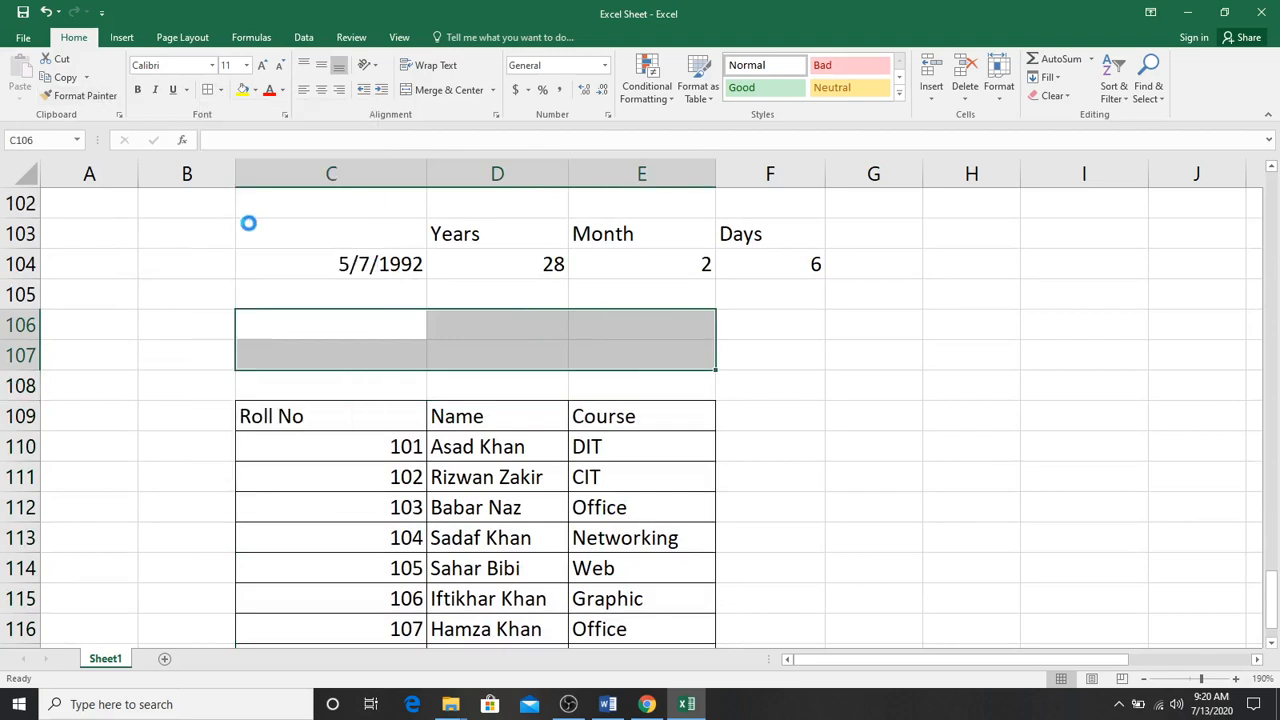
pyautogui.click(357, 451)
# Step: Copy the Roll No, Name and Course headers from row 109 into the bordered block at C106
pyautogui.moveTo(334, 414); pyautogui.dragTo(615, 412)
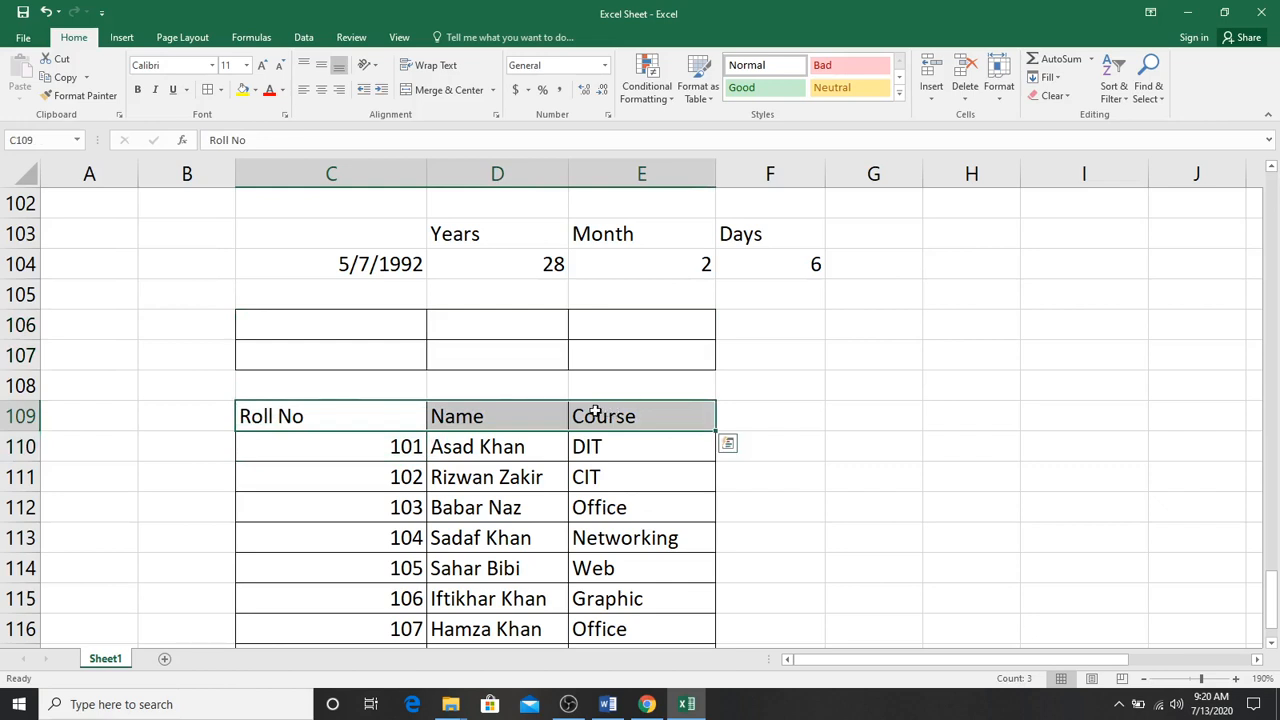
pyautogui.hotkey('ctrl', 'c')
pyautogui.click(344, 317)
pyautogui.hotkey('ctrl', 'v')
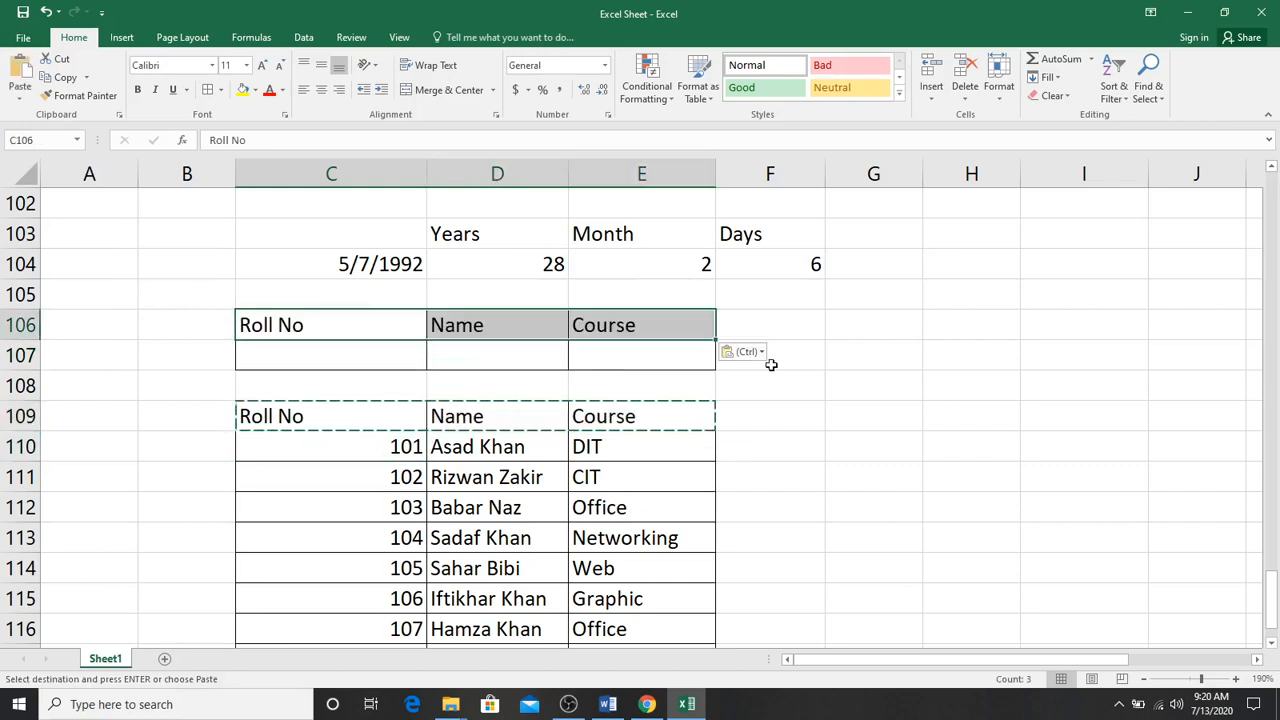
pyautogui.click(790, 360)
pyautogui.click(797, 414)
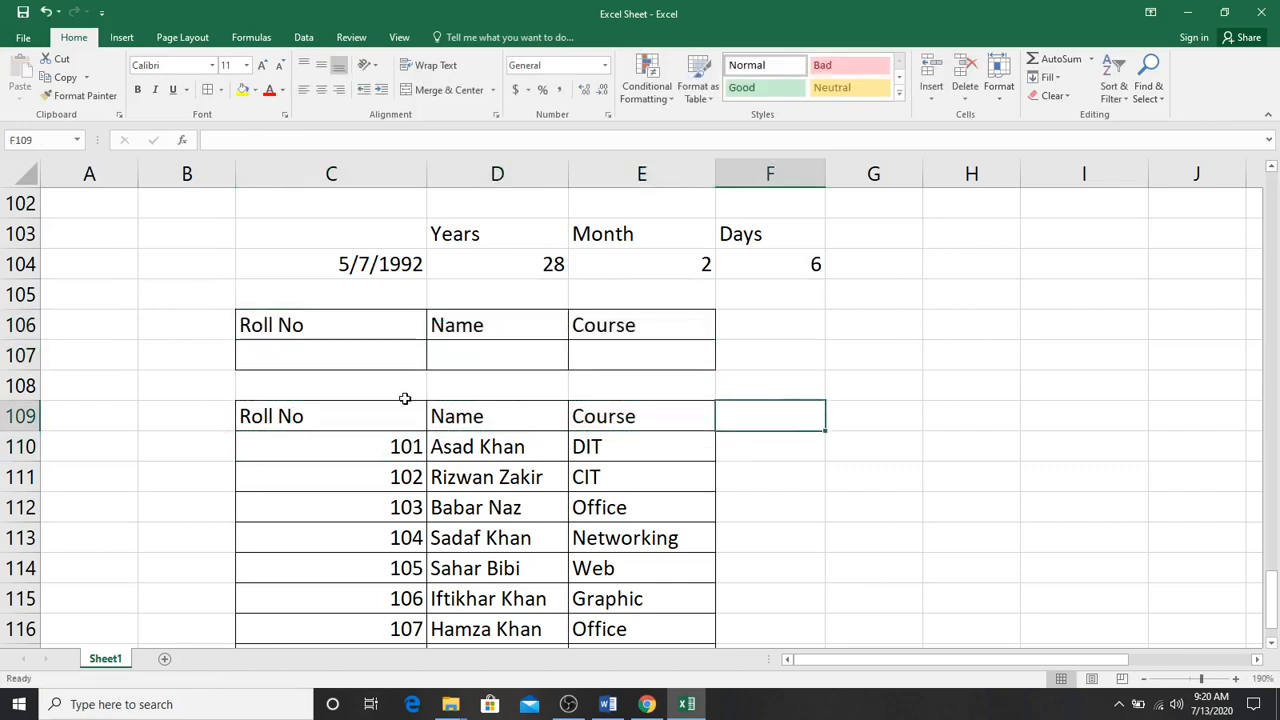
# Step: Enter roll number 101 in C107 of the lookup block
pyautogui.click(315, 355)
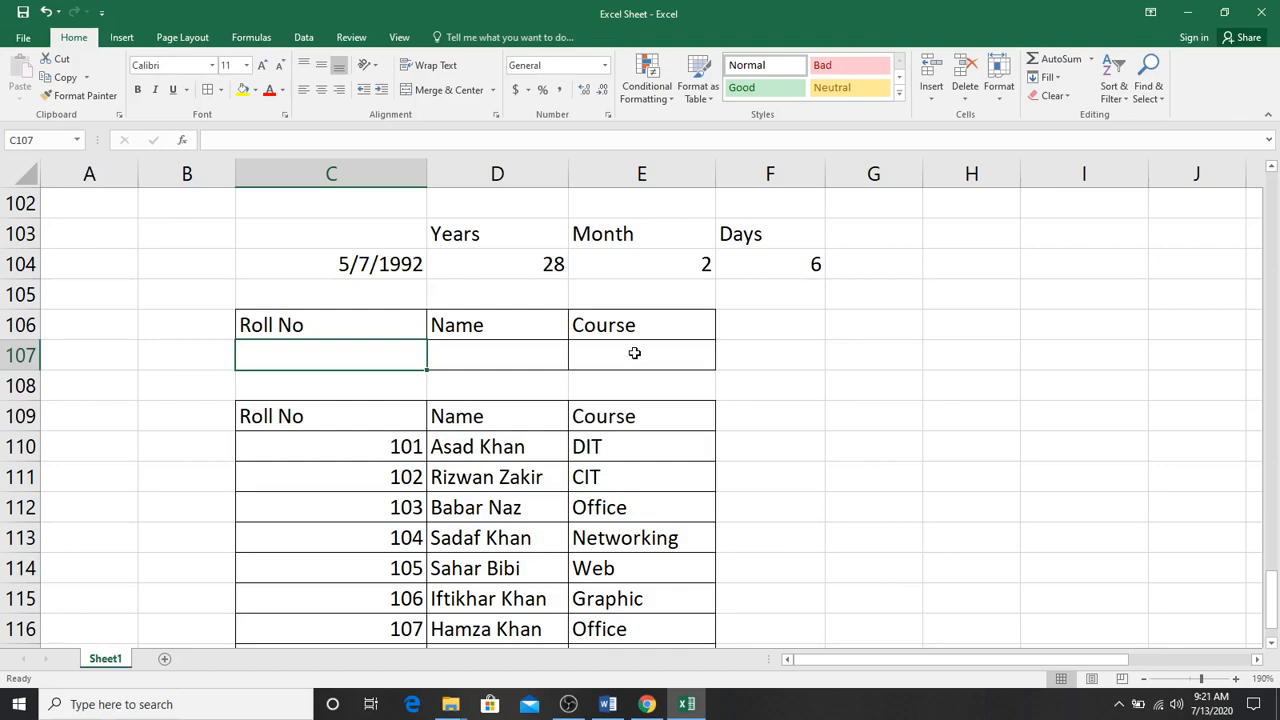
pyautogui.scroll(-2, 634, 353)
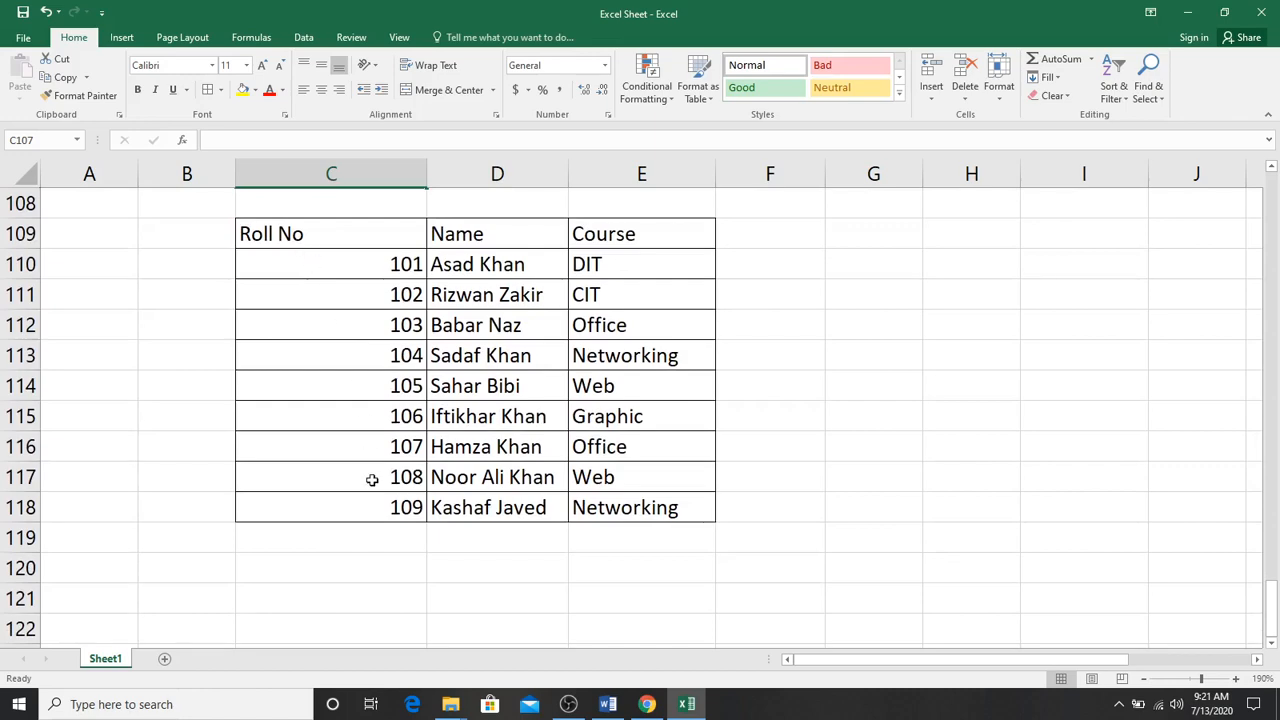
pyautogui.scroll(2, 371, 480)
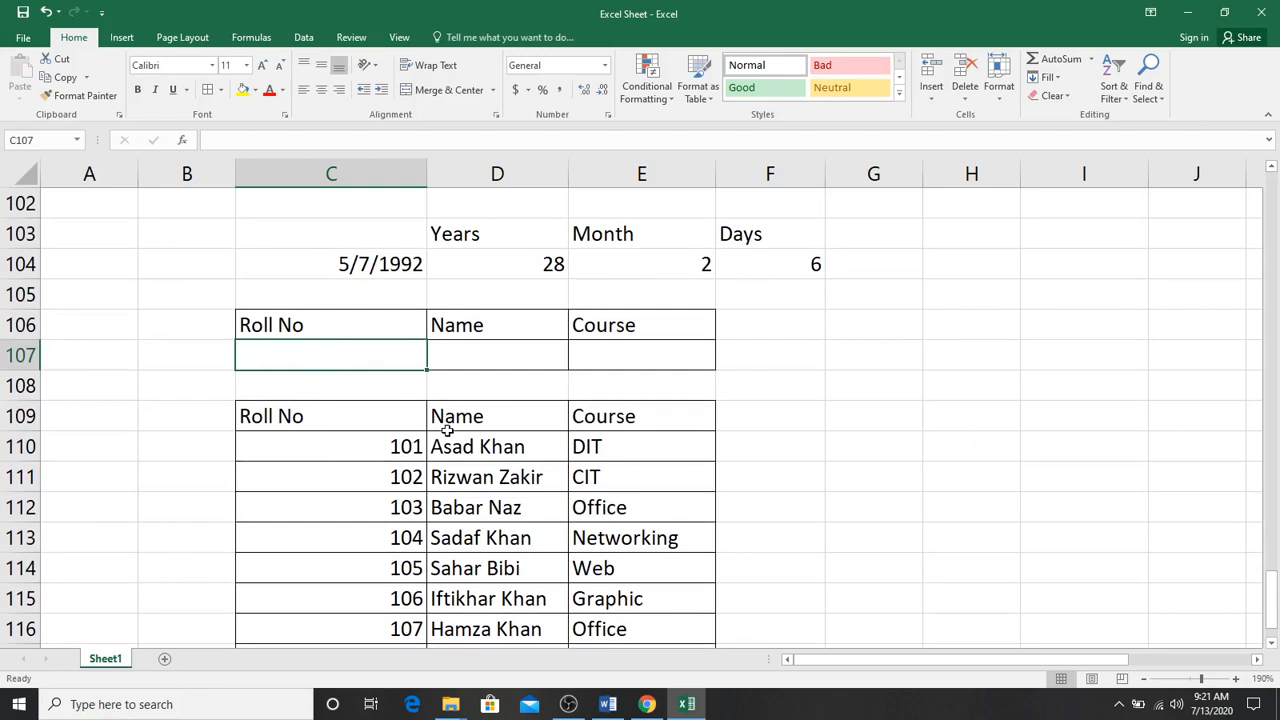
pyautogui.write('101')
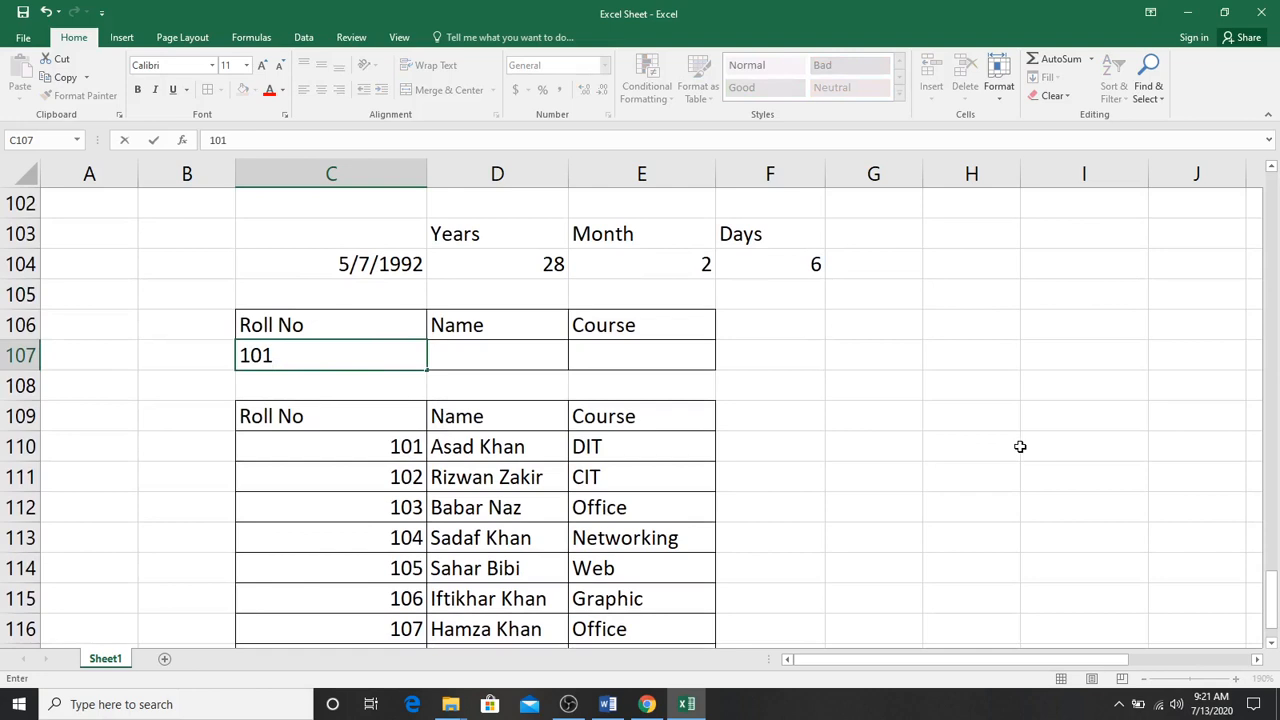
pyautogui.press('Tab')
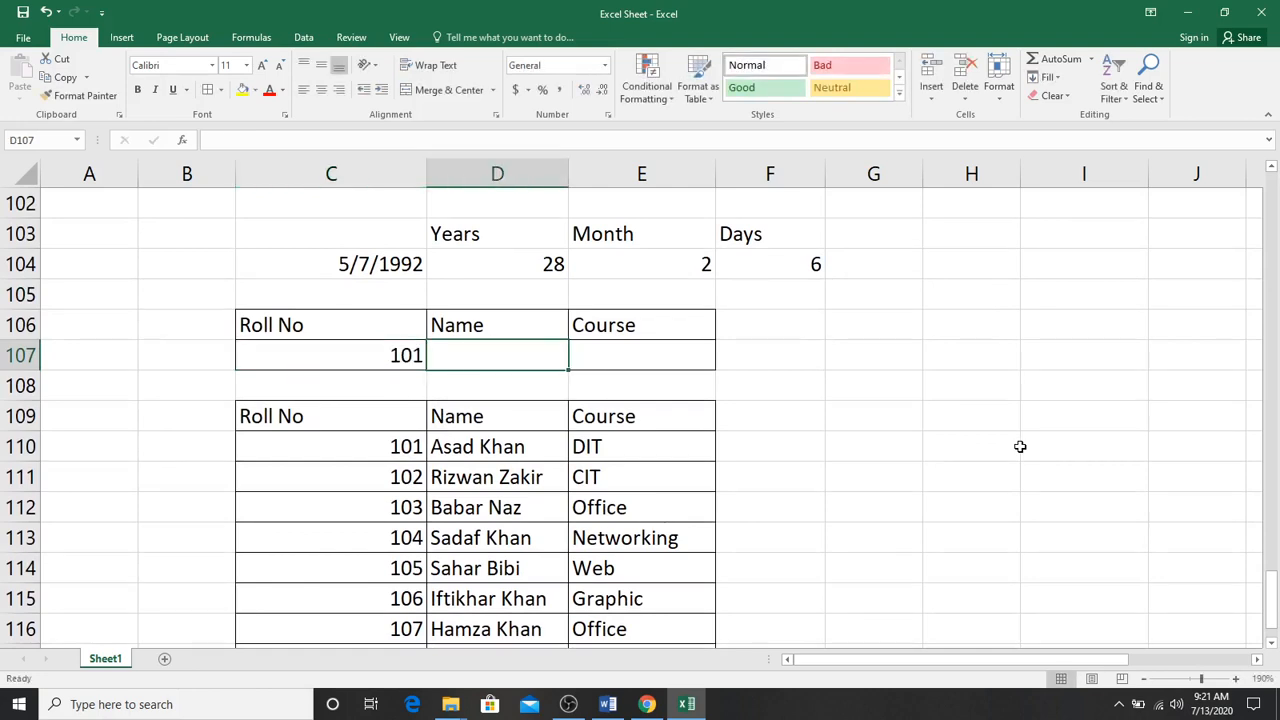
# Step: Look up the student's name in D107 with the formula =VLOOKUP(C107,C109:E118,2)
pyautogui.write('=vl')
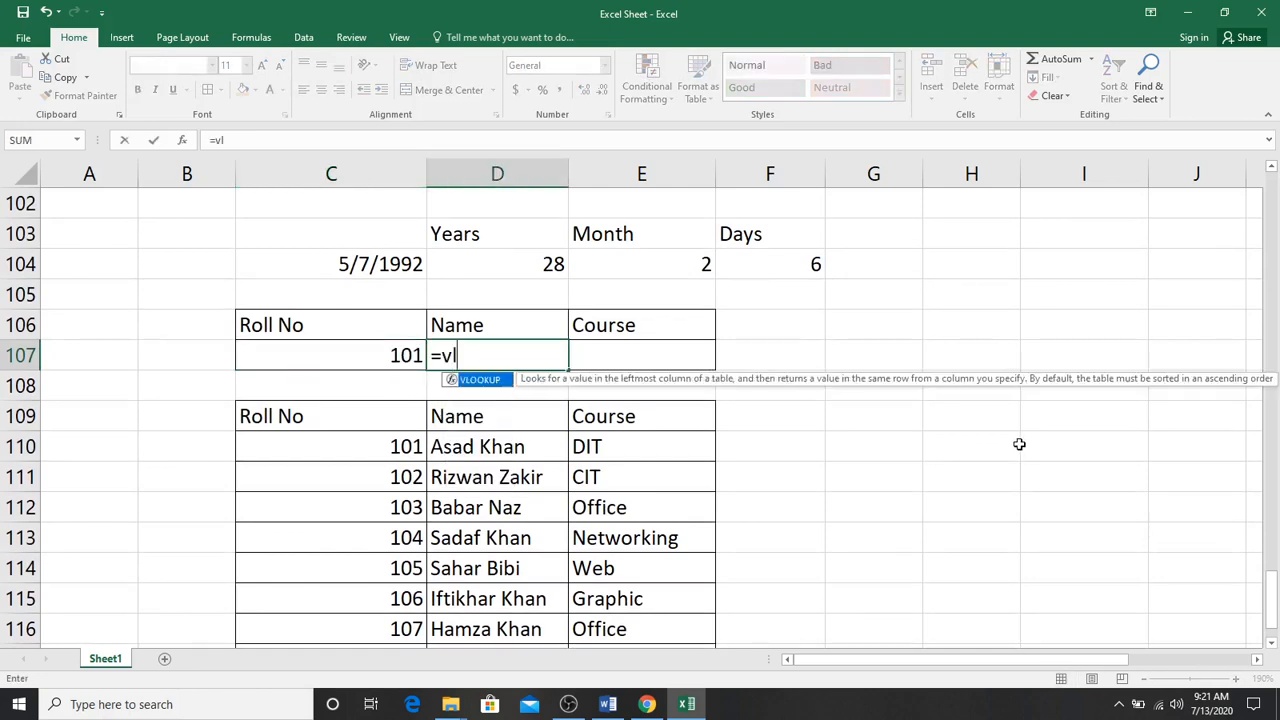
pyautogui.press('Tab')
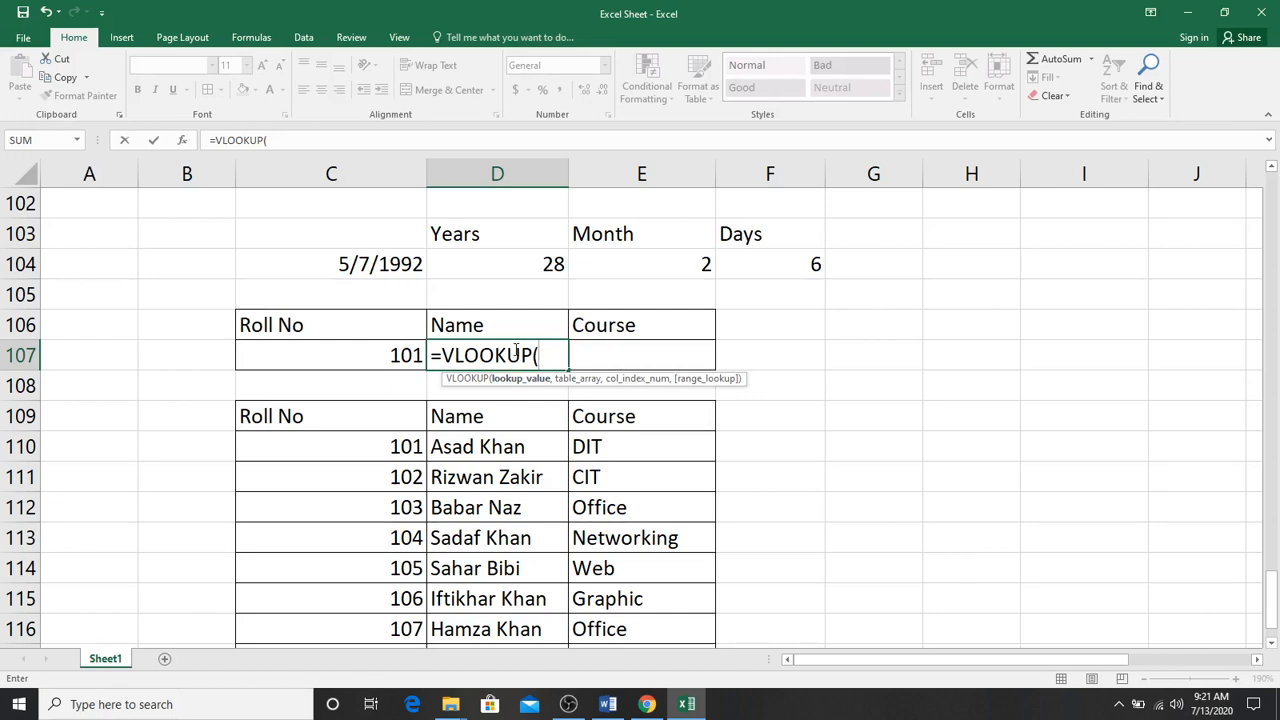
pyautogui.click(360, 358)
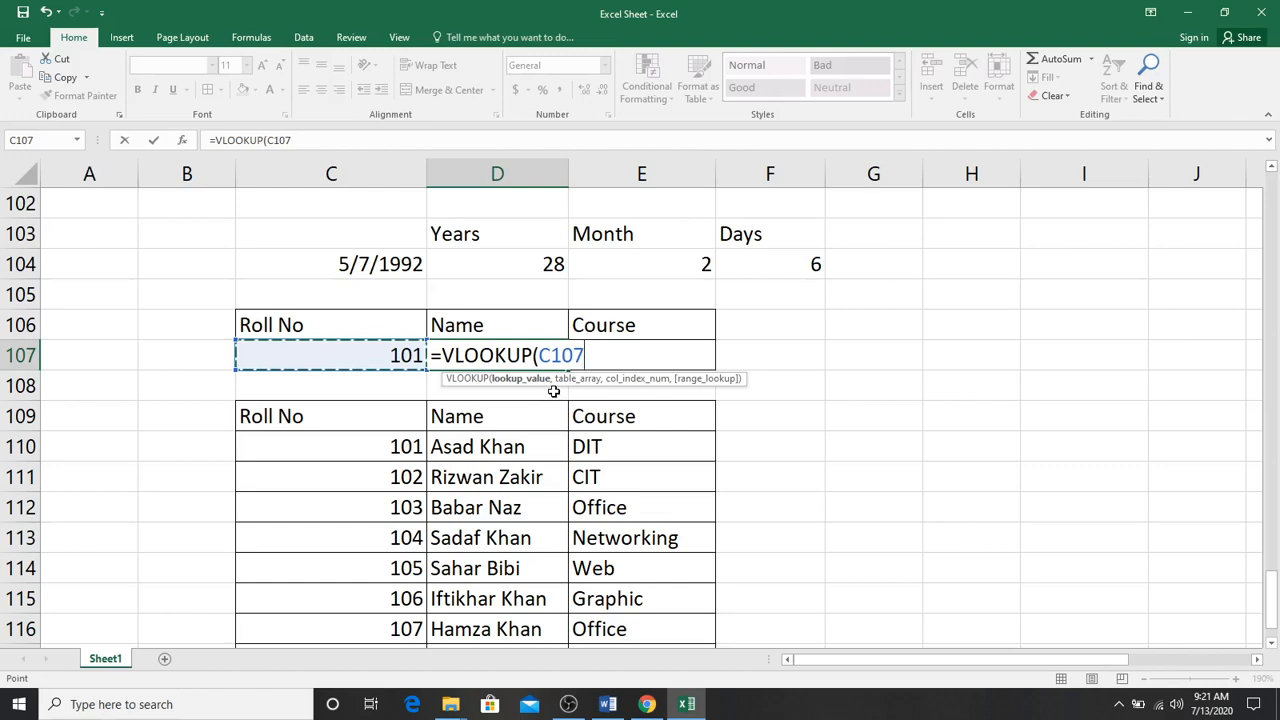
pyautogui.write(',')
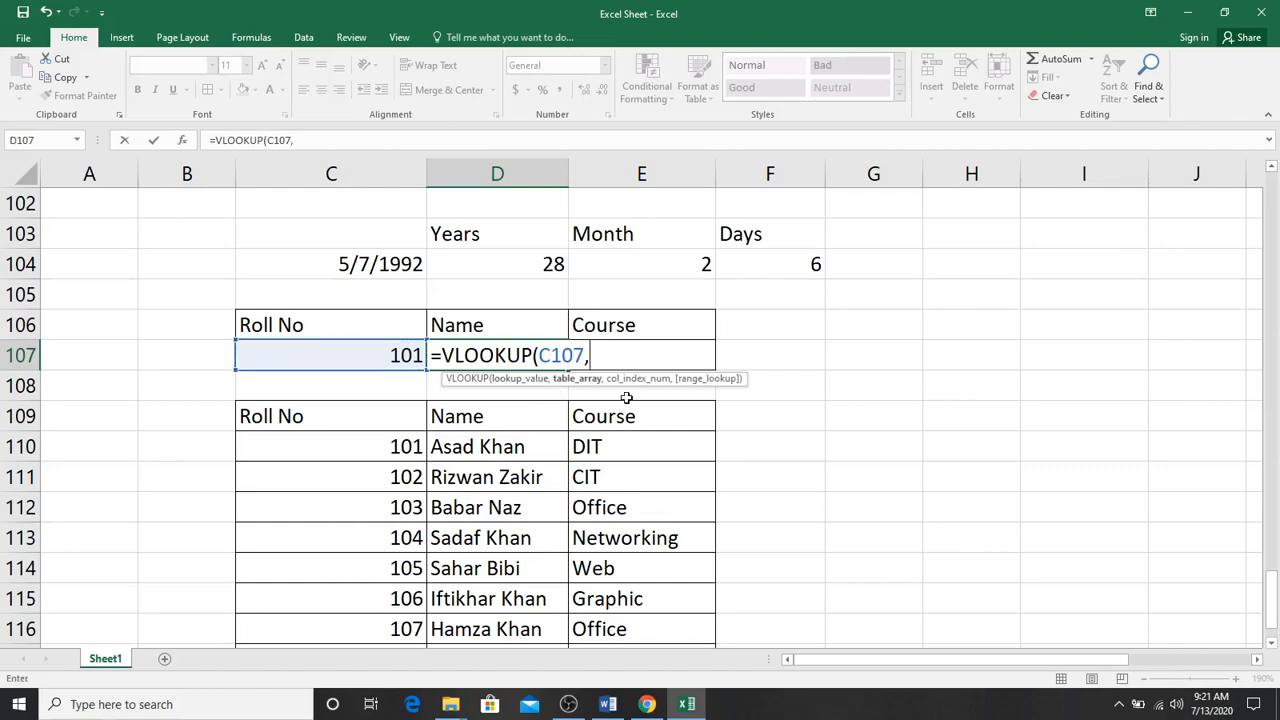
pyautogui.scroll(-1, 938, 449)
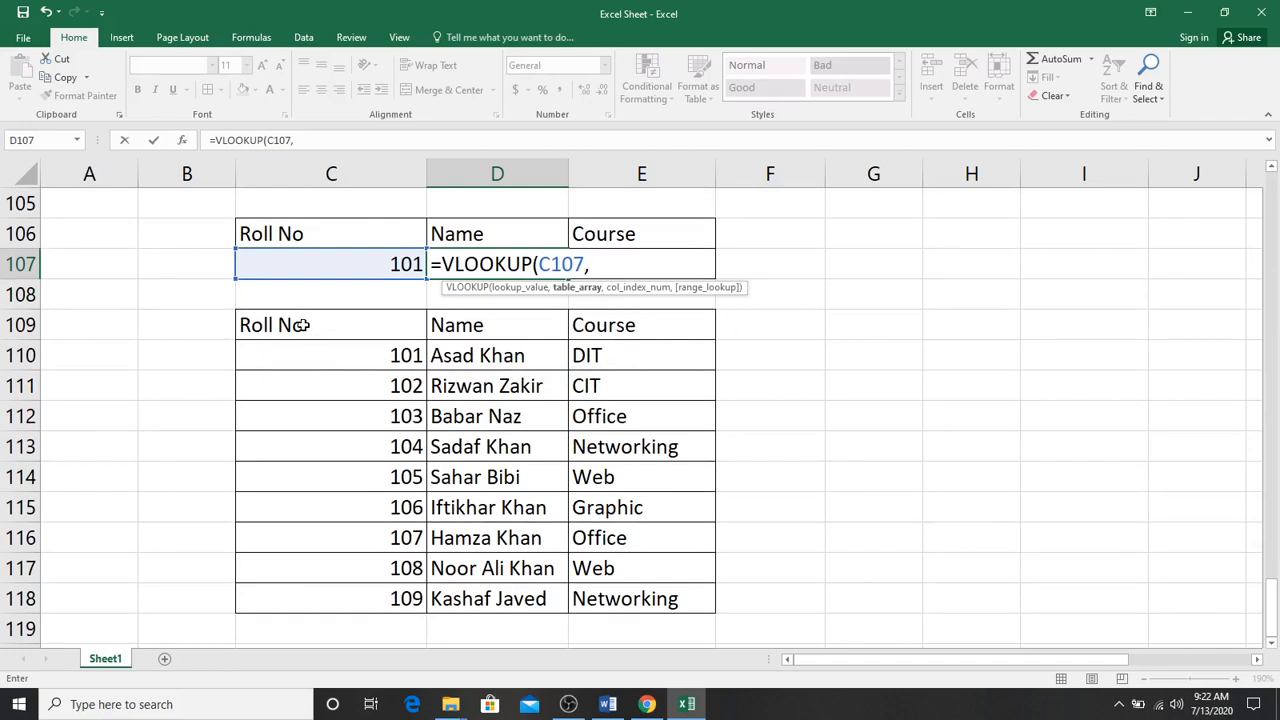
pyautogui.moveTo(302, 325); pyautogui.dragTo(694, 591)
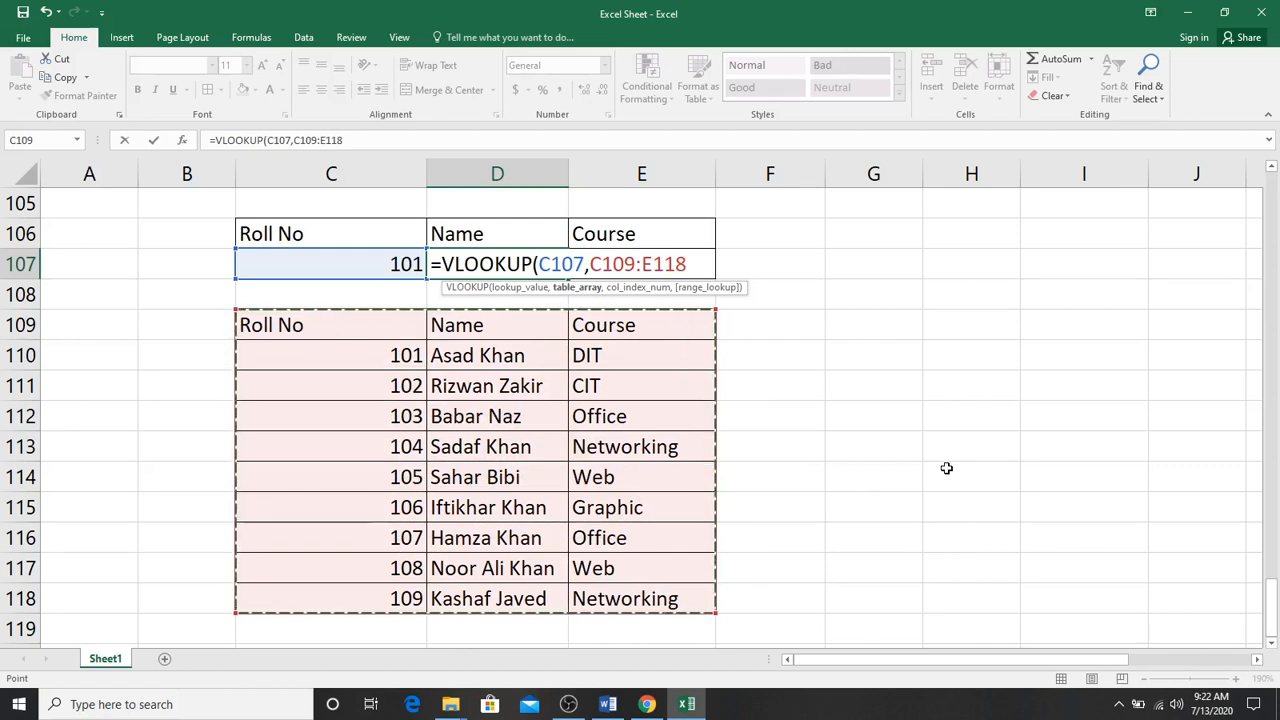
pyautogui.write(',')
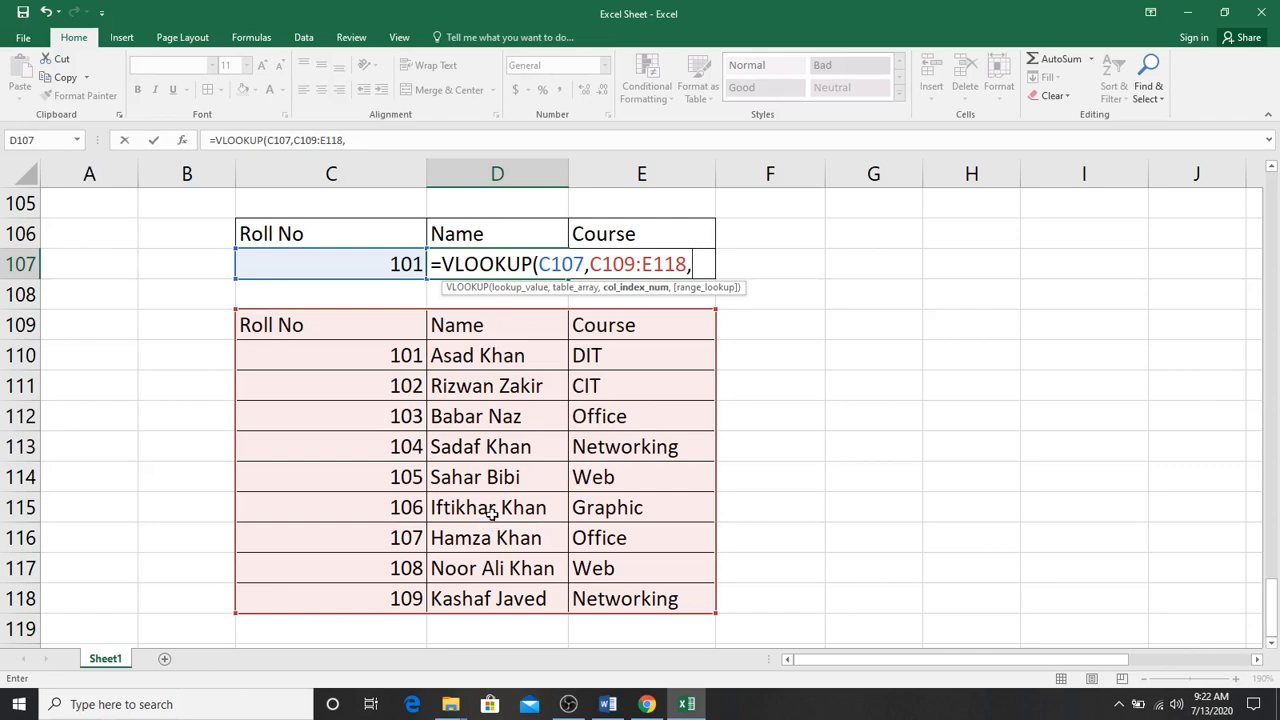
pyautogui.write('2')
pyautogui.press('Return')
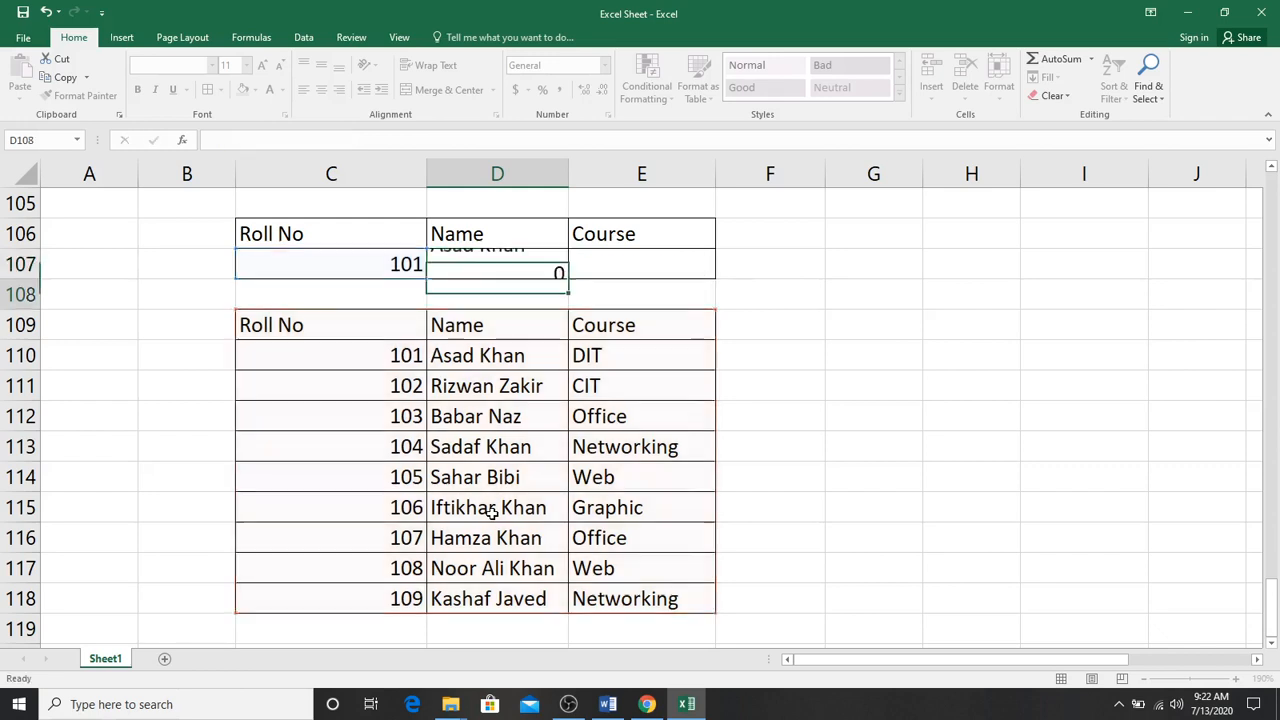
pyautogui.click(521, 264)
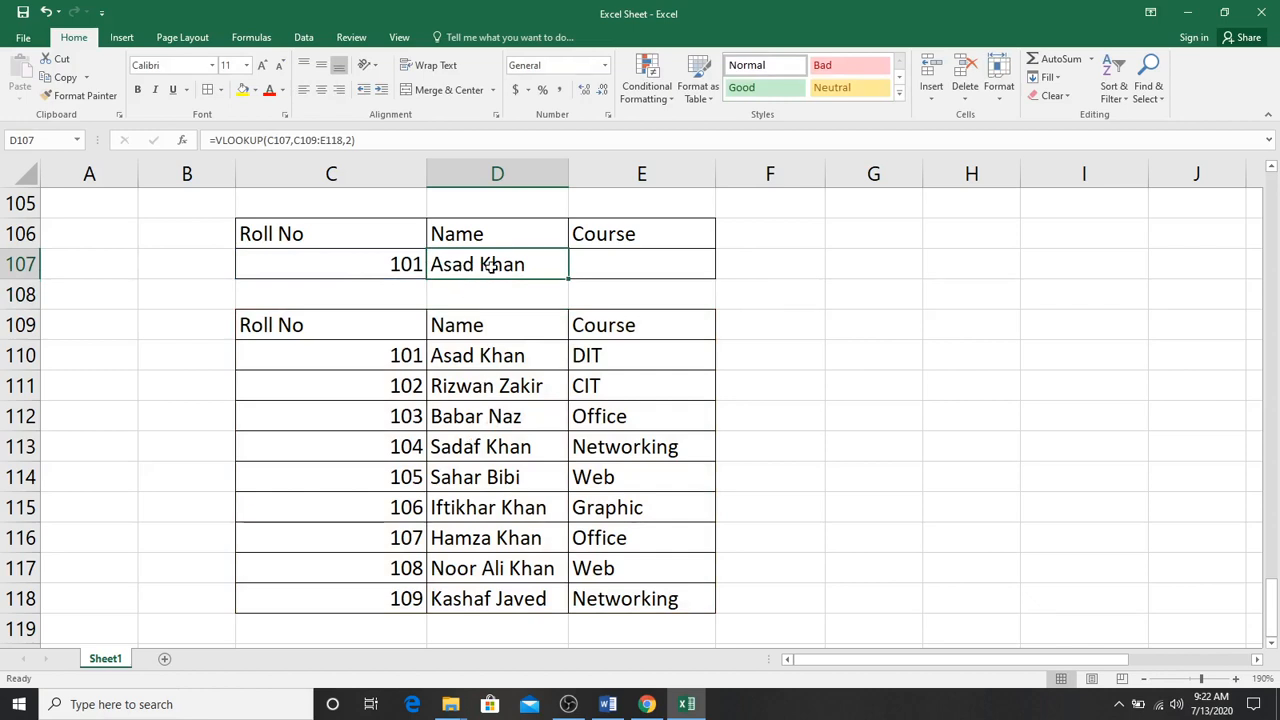
# Step: Look up the student's course in E107 with the formula =VLOOKUP(C107,C109:E118,3)
pyautogui.click(612, 264)
pyautogui.write('=vl')
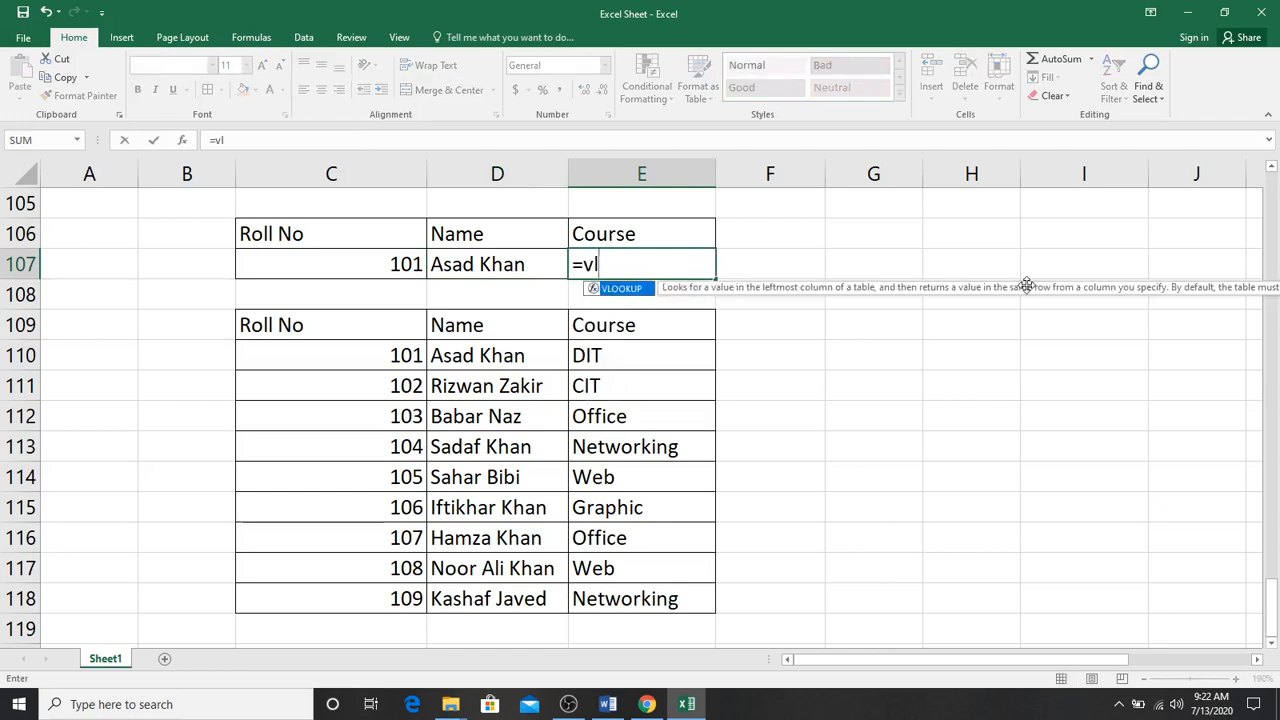
pyautogui.press('Tab')
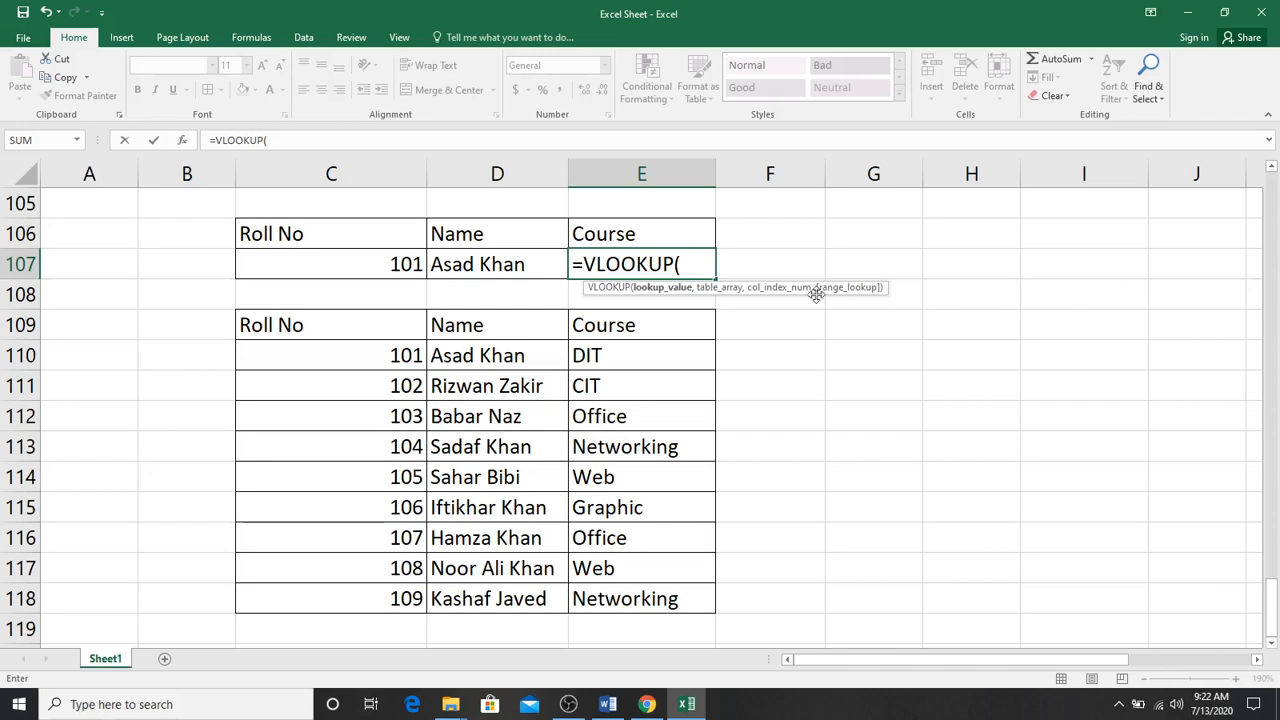
pyautogui.click(405, 264)
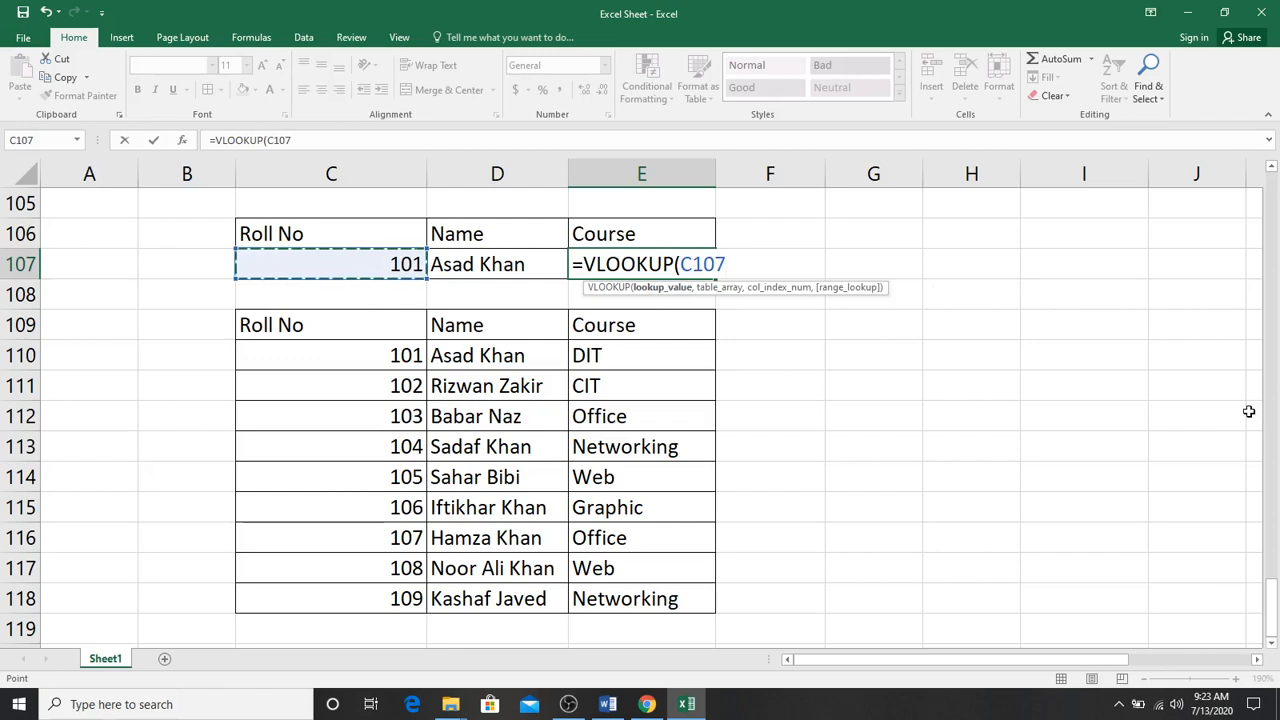
pyautogui.write(',')
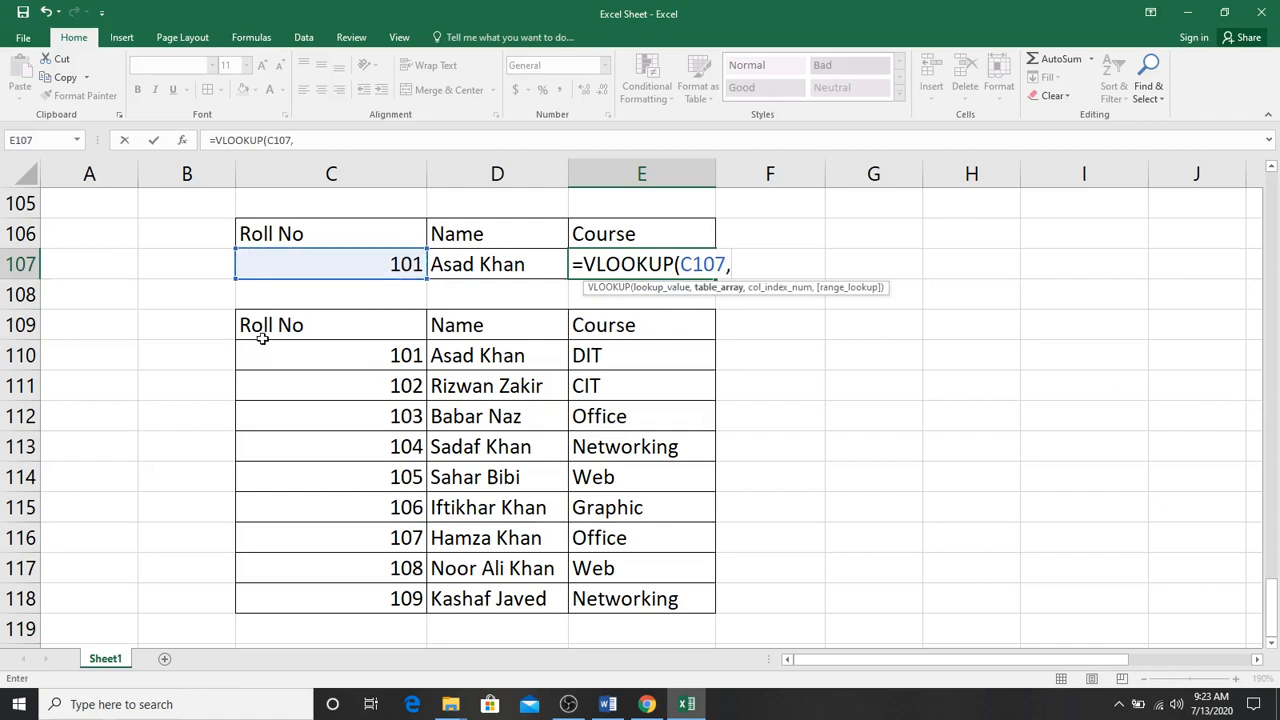
pyautogui.moveTo(260, 334); pyautogui.dragTo(663, 600)
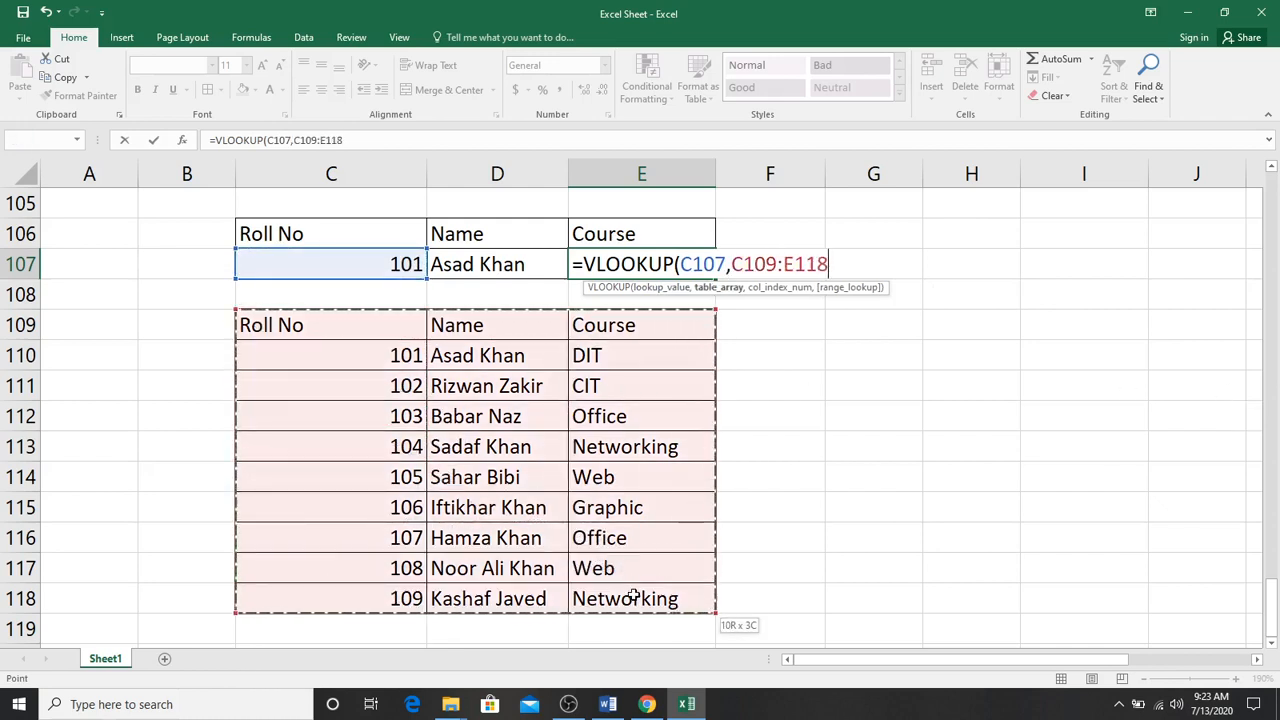
pyautogui.write(',3')
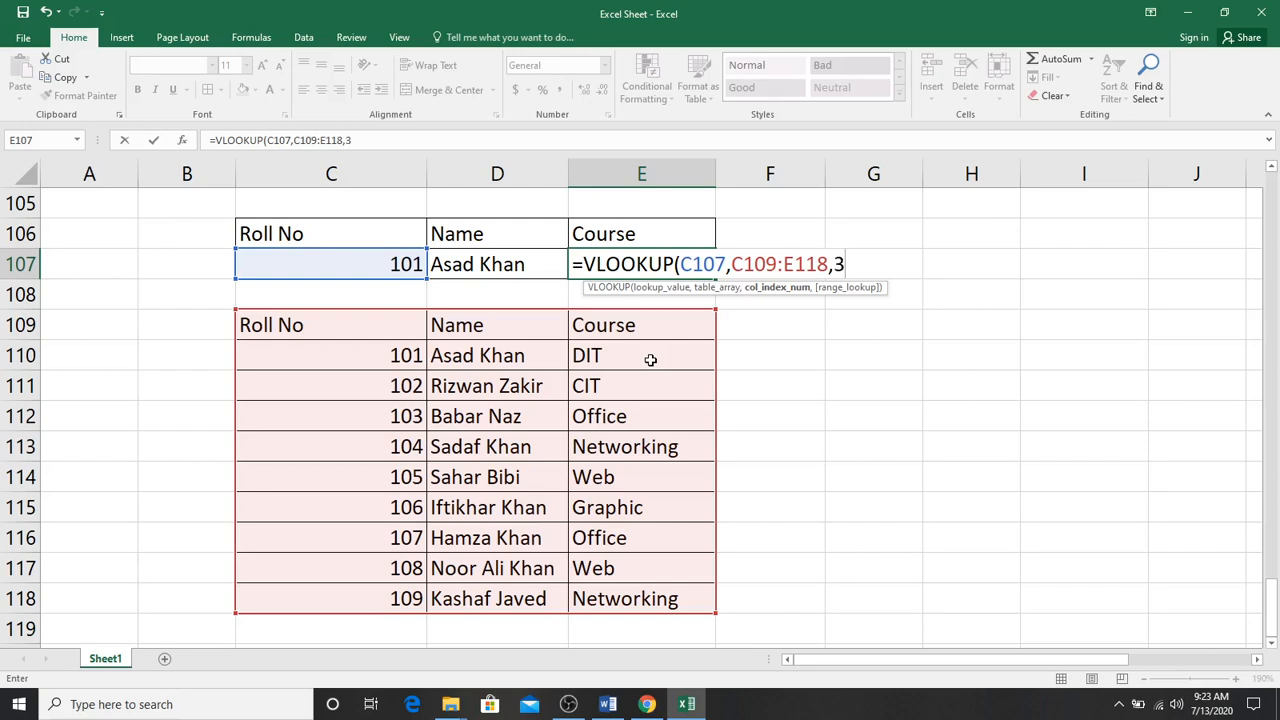
pyautogui.press('Return')
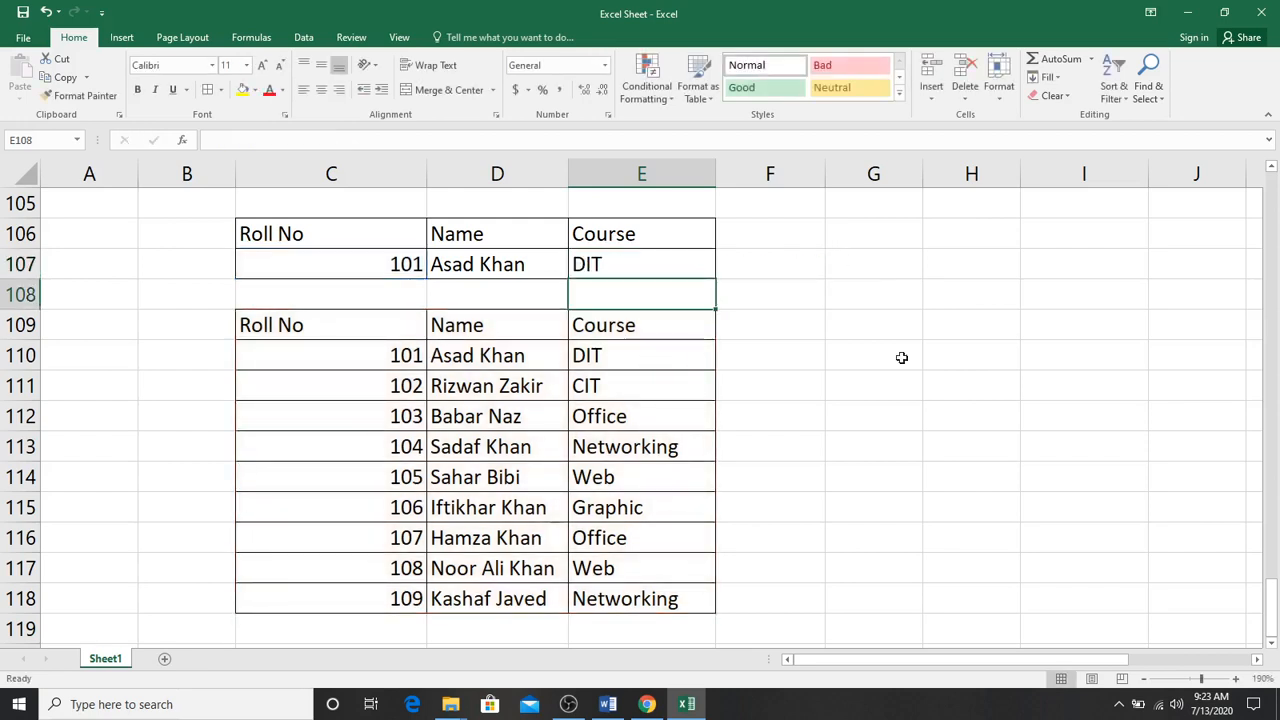
pyautogui.click(1049, 357)
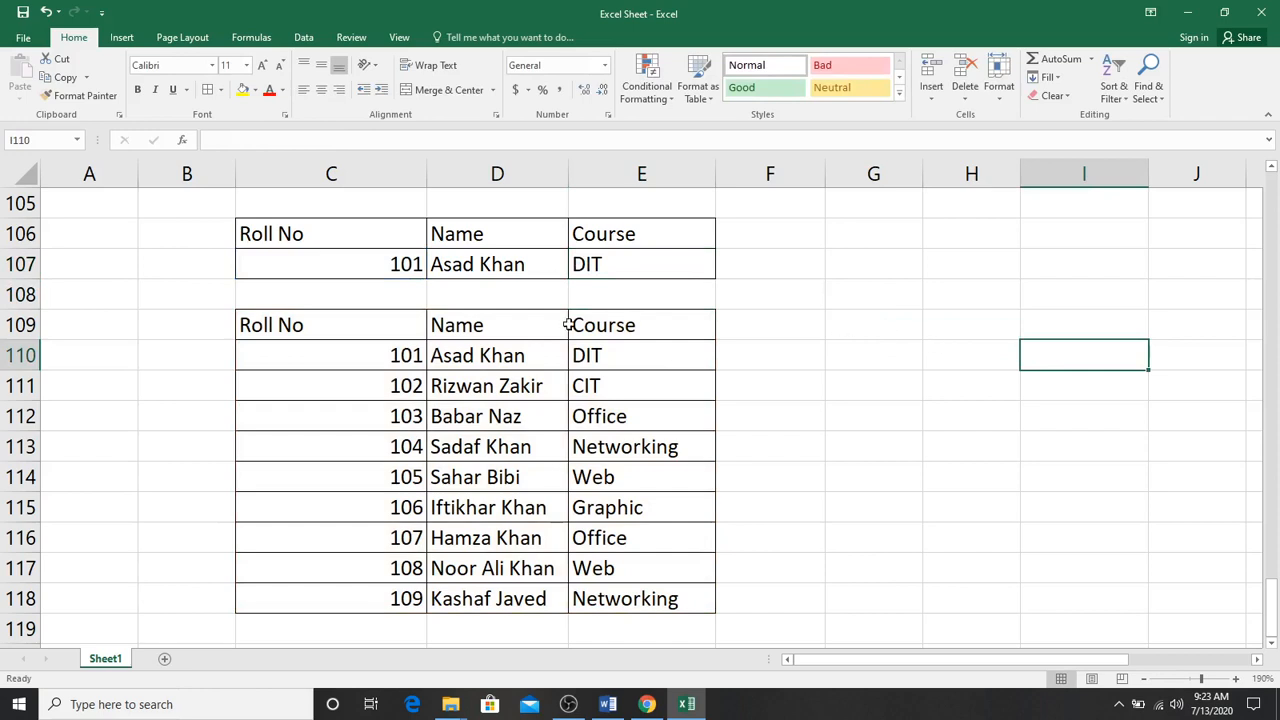
# Step: Change the roll number in C107 to 104 to test both lookup formulas
pyautogui.click(275, 267)
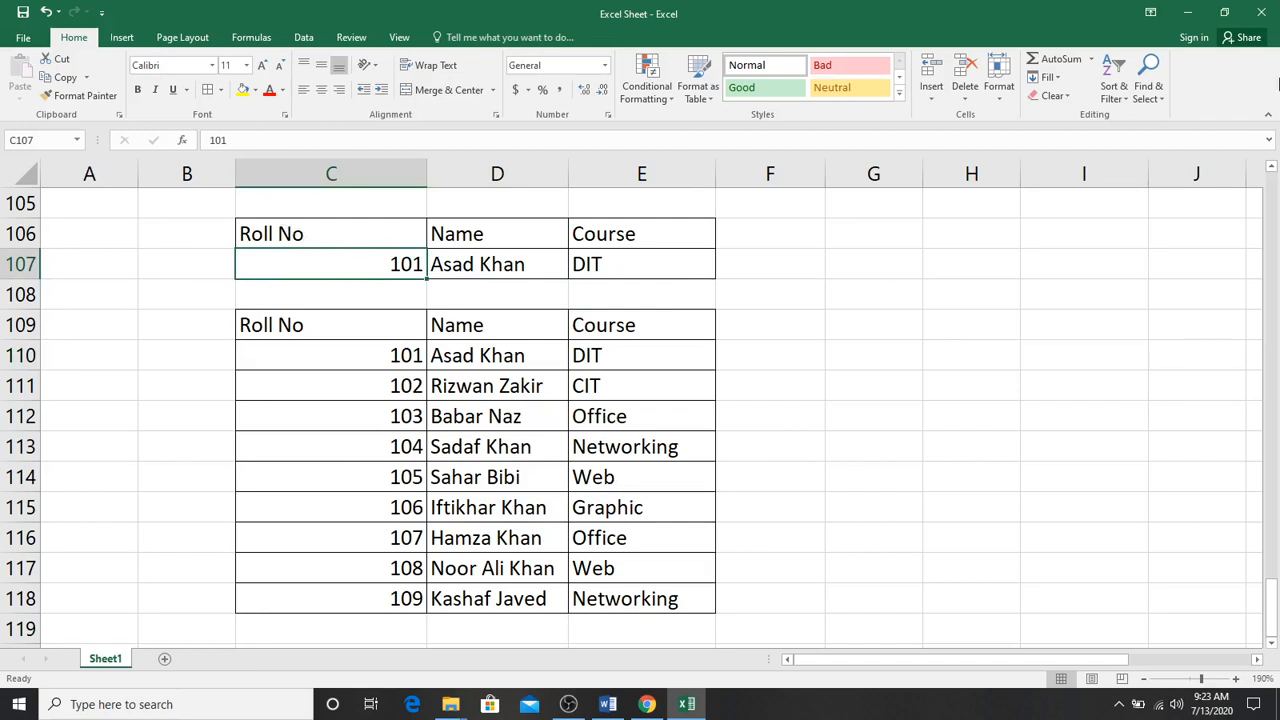
pyautogui.write('104')
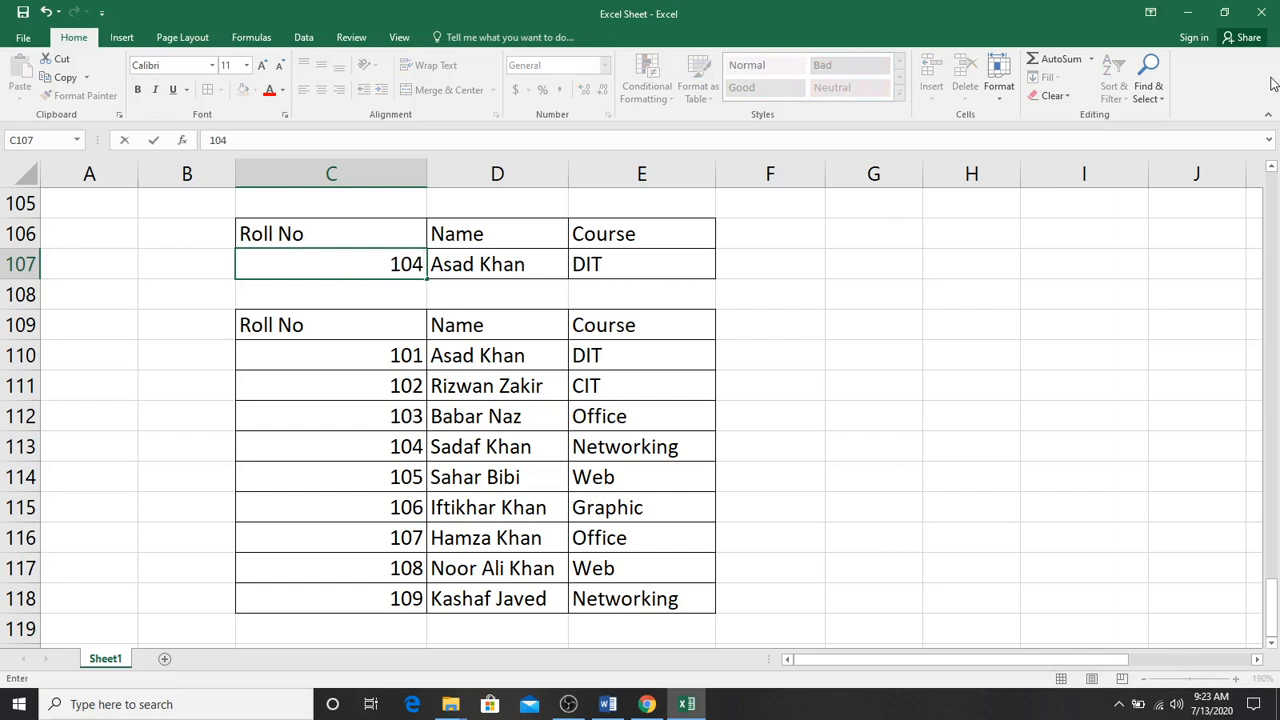
pyautogui.press('Return')
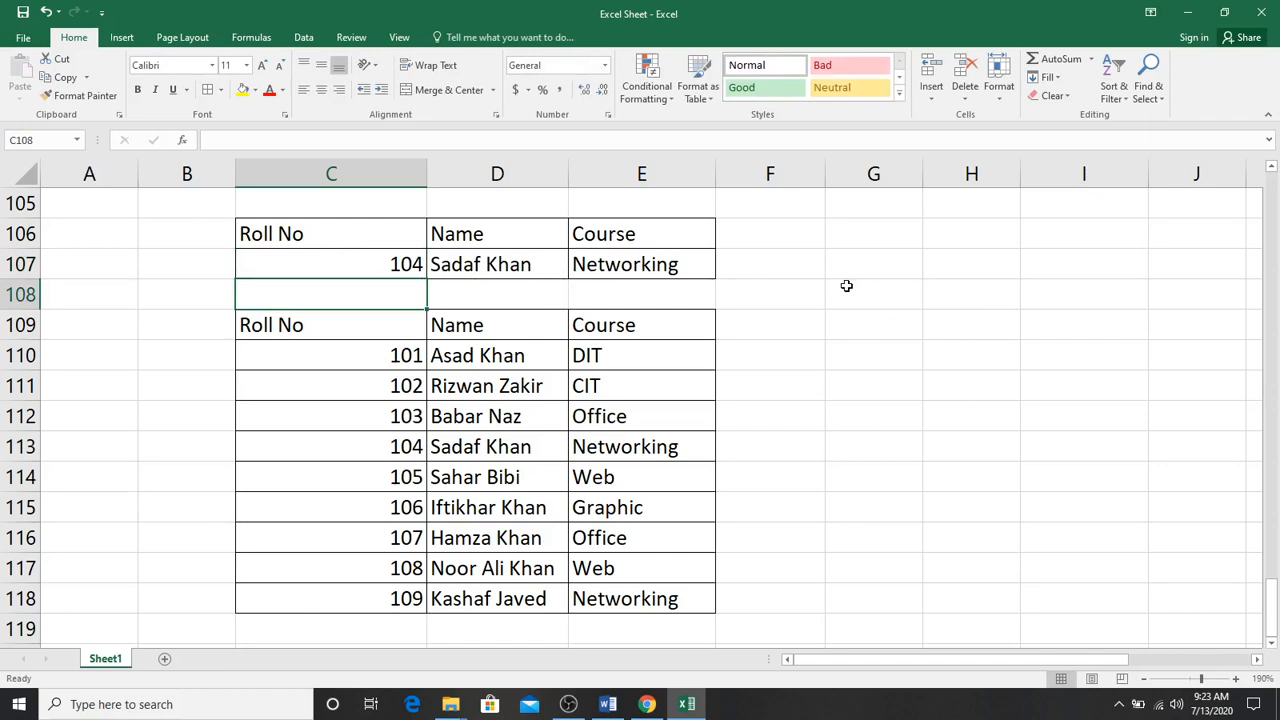
pyautogui.click(841, 345)
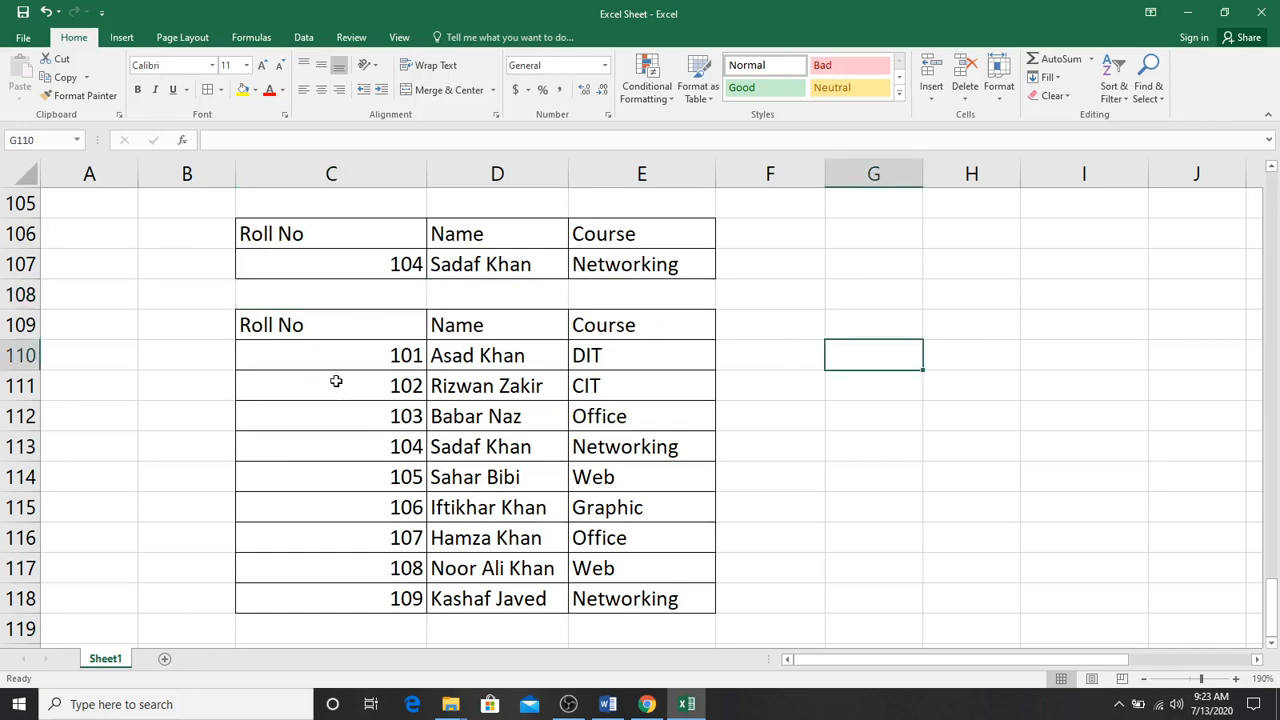
# Step: Enter the row labels Roll No, Name and Course in C122:C124 below the course table
pyautogui.scroll(-3, 371, 427)
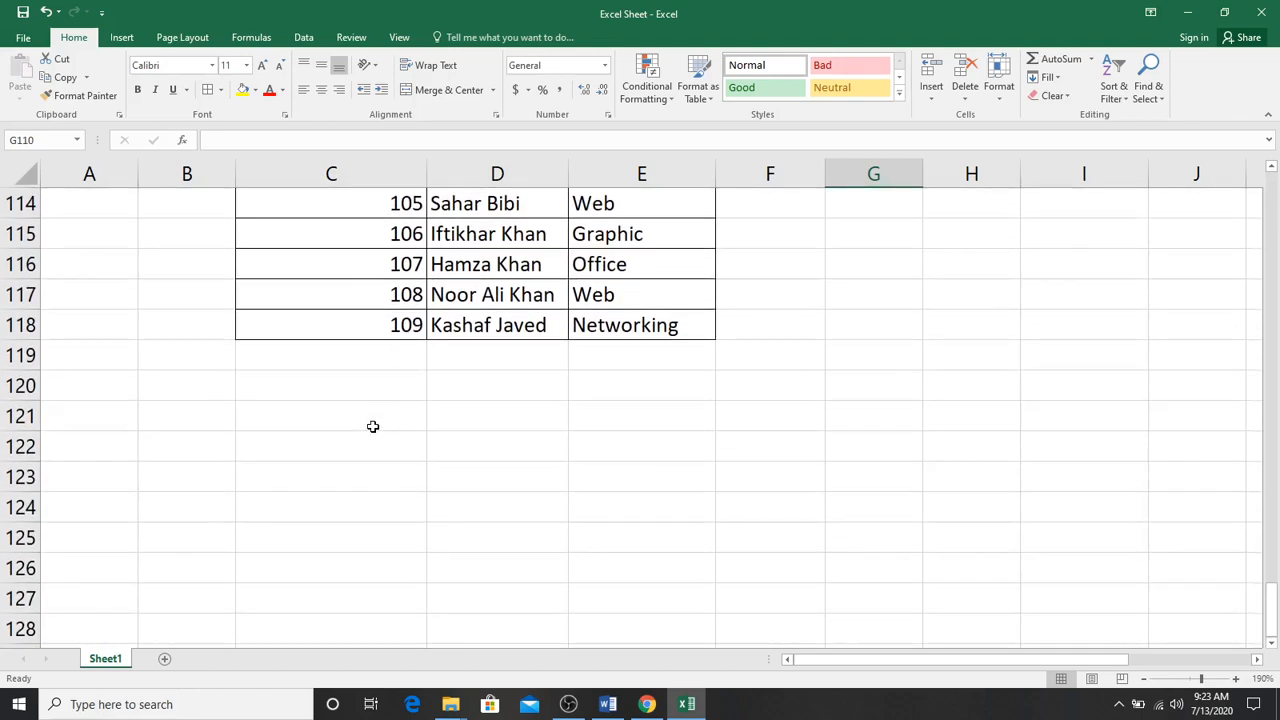
pyautogui.scroll(1, 372, 425)
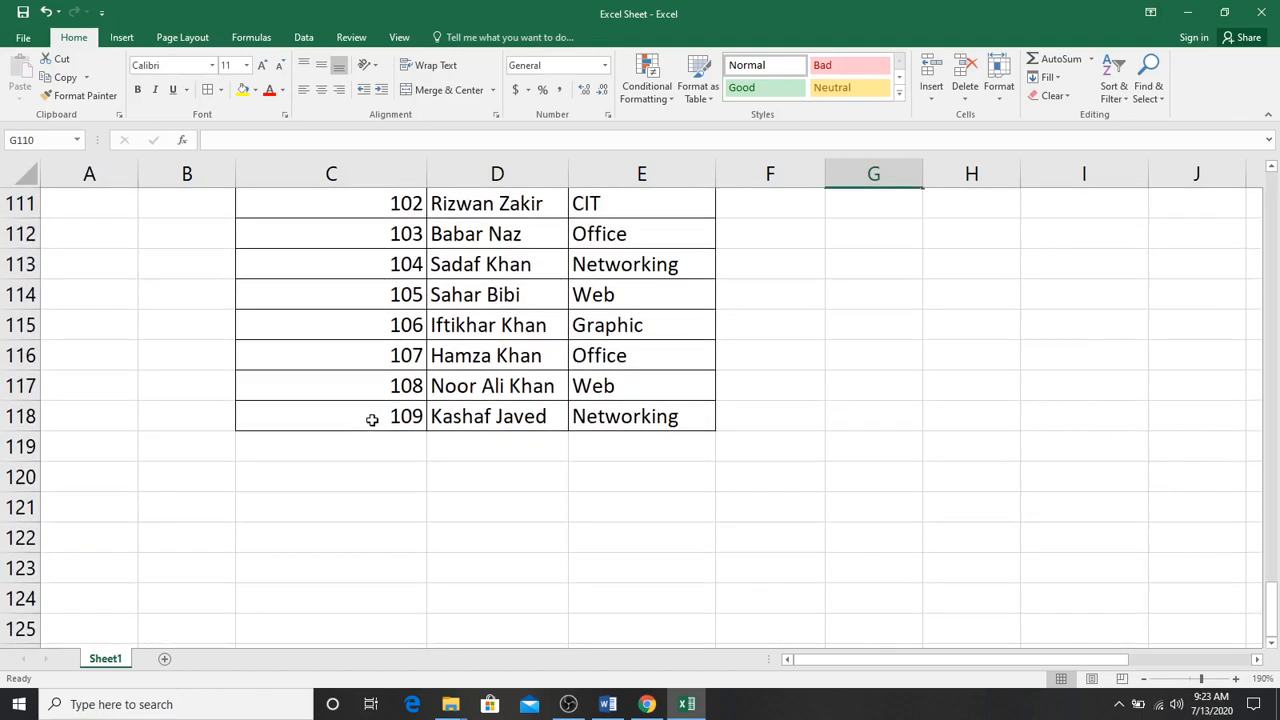
pyautogui.scroll(-2, 371, 420)
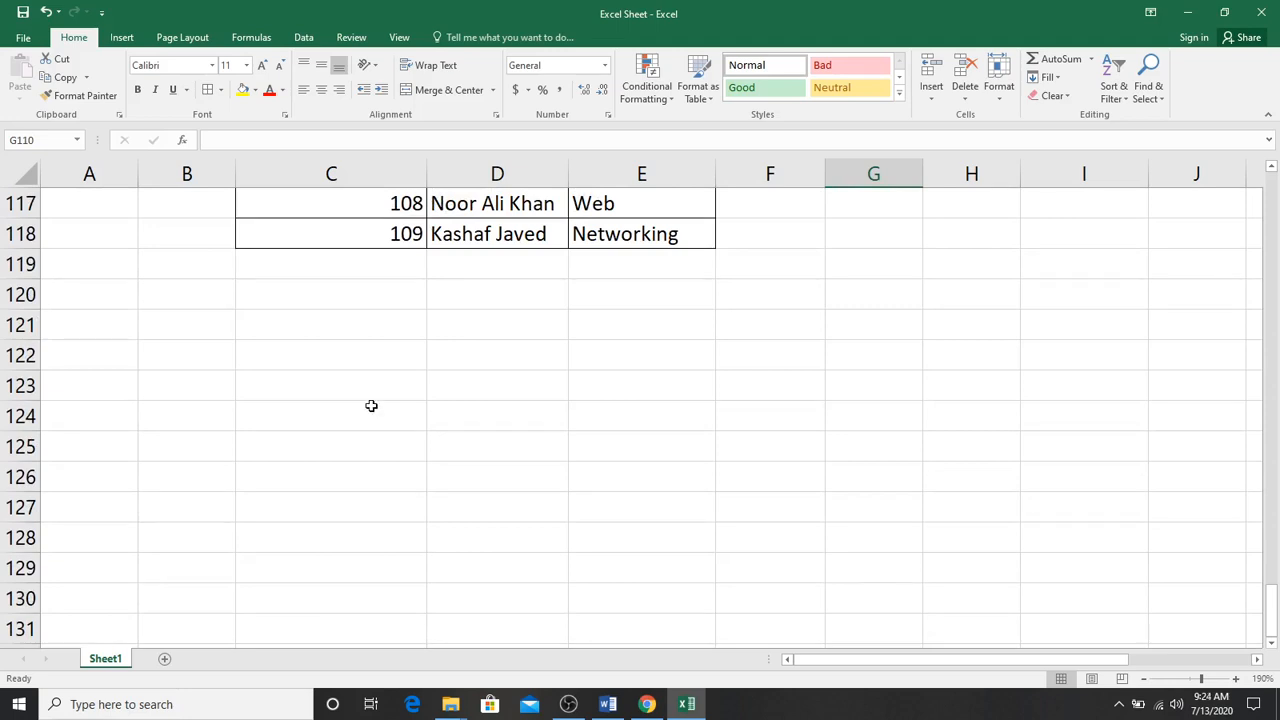
pyautogui.click(360, 356)
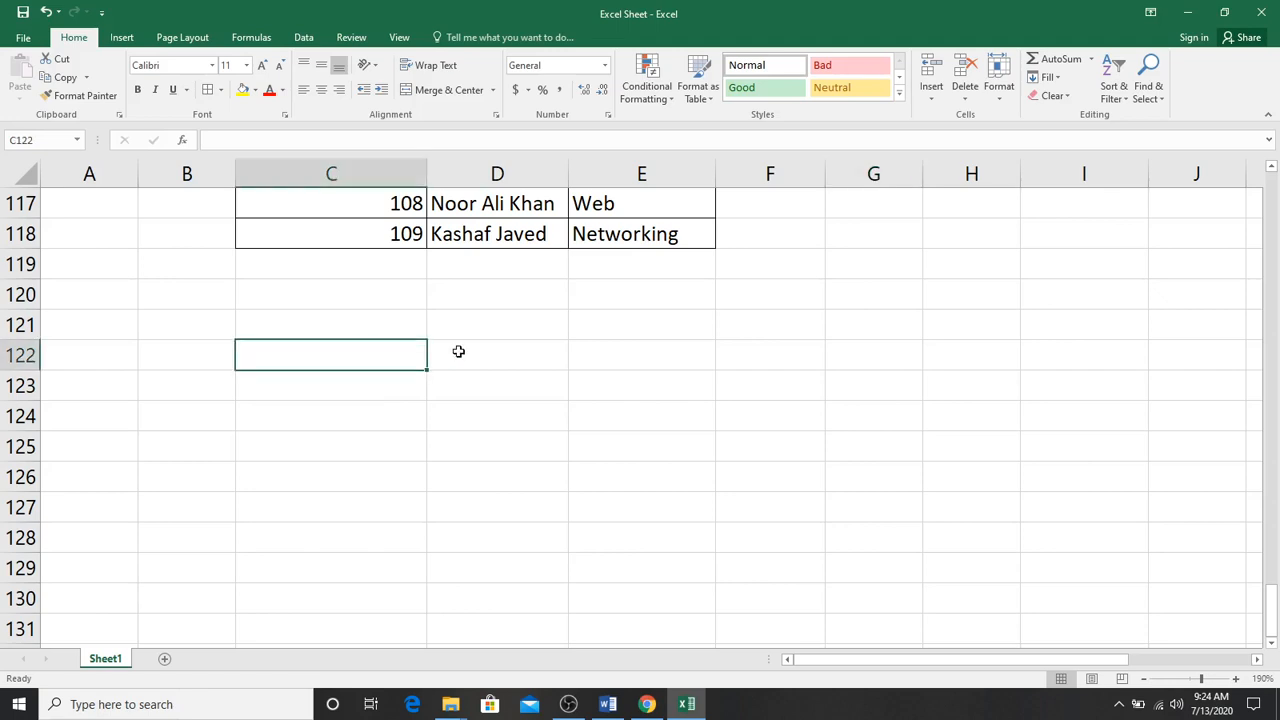
pyautogui.write('Ro')
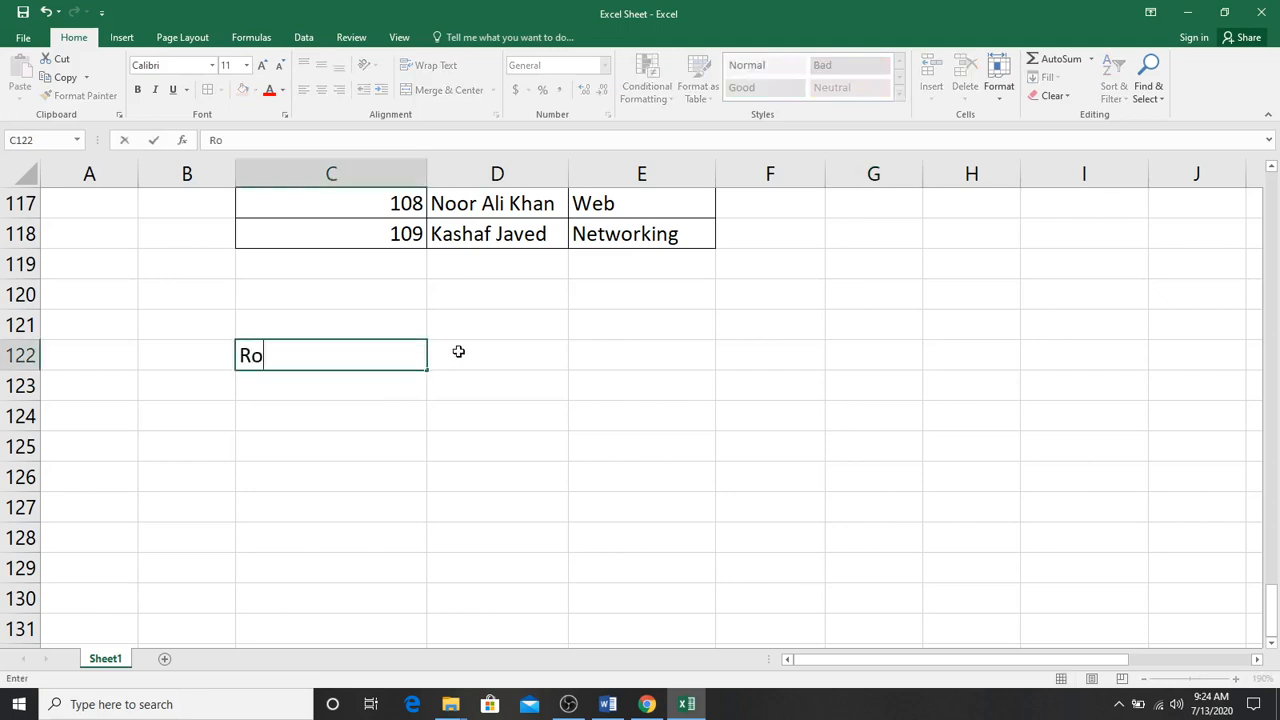
pyautogui.write('ll No')
pyautogui.press('Return')
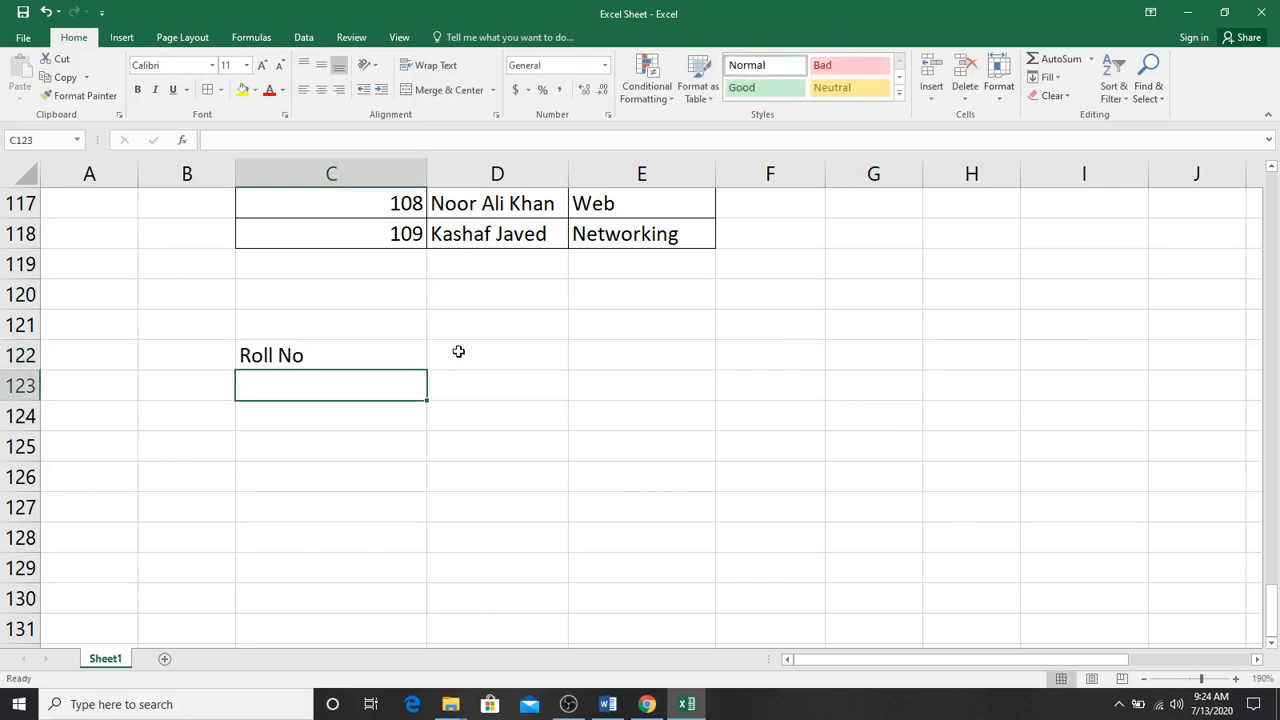
pyautogui.write('Name')
pyautogui.press('Return')
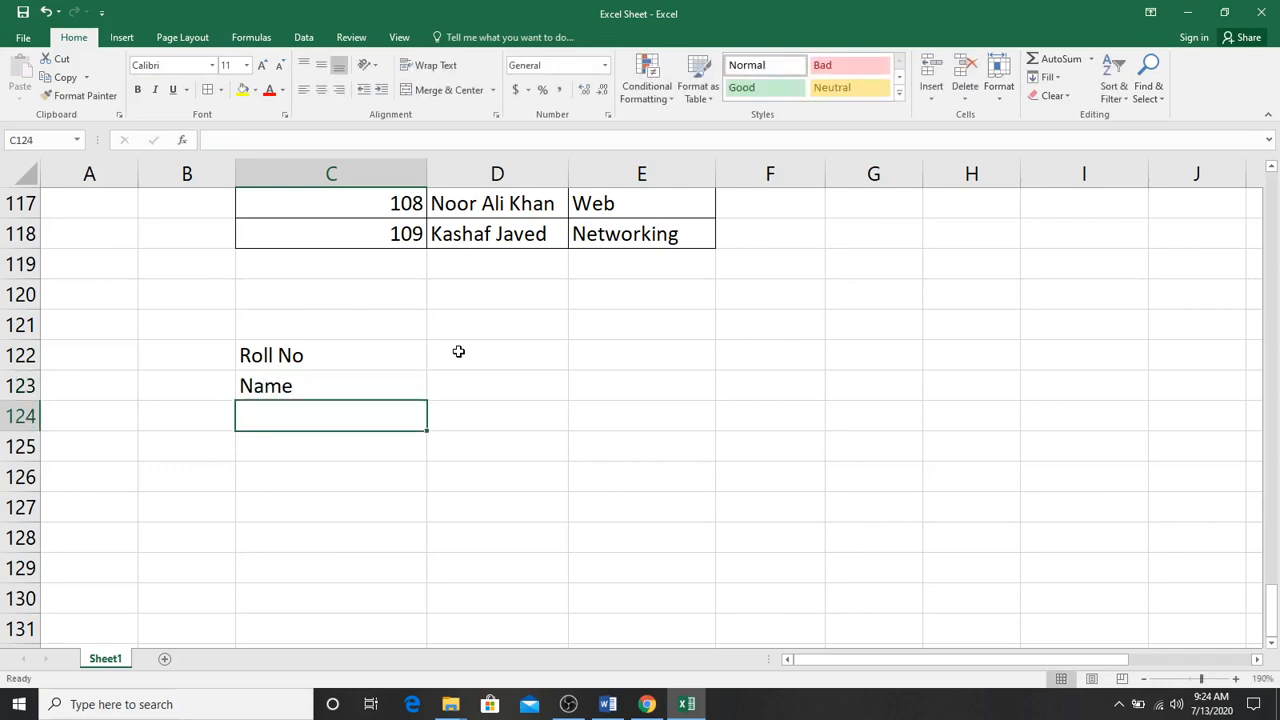
pyautogui.write('Course')
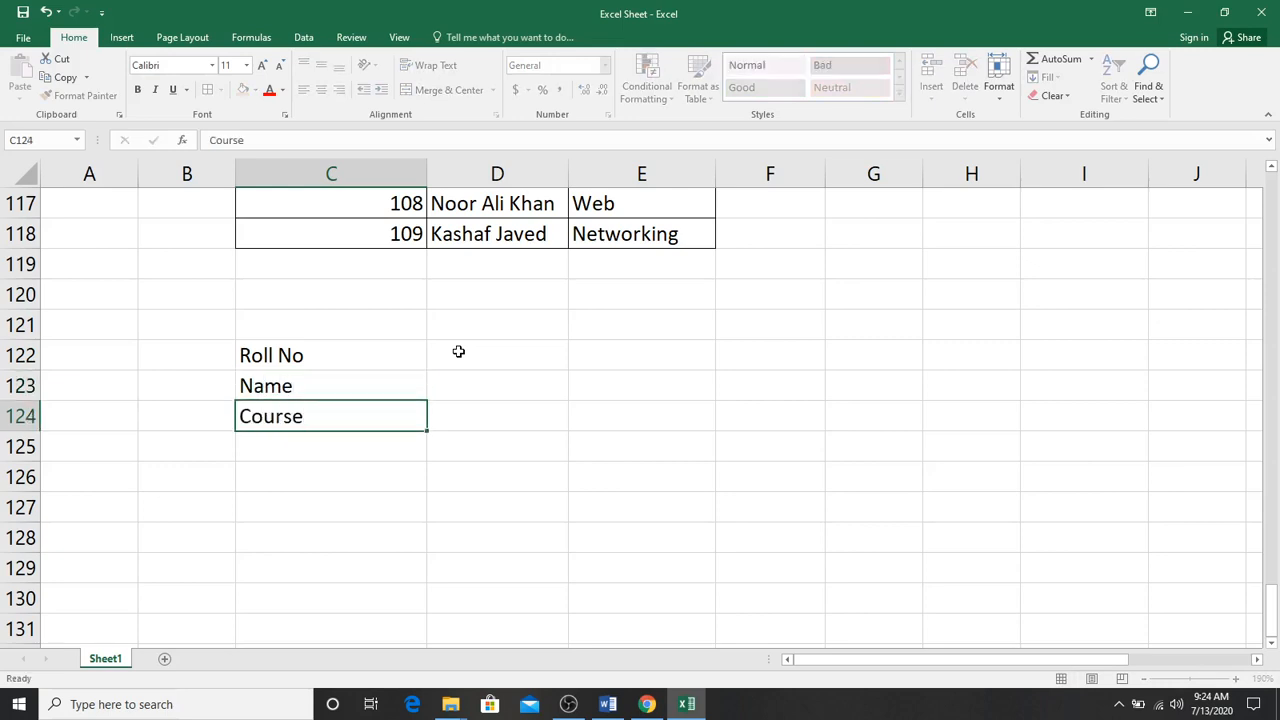
# Step: Enter the roll numbers 1, 2 and 3 across D122:F122 beside the Roll No label
pyautogui.click(458, 351)
pyautogui.write('1')
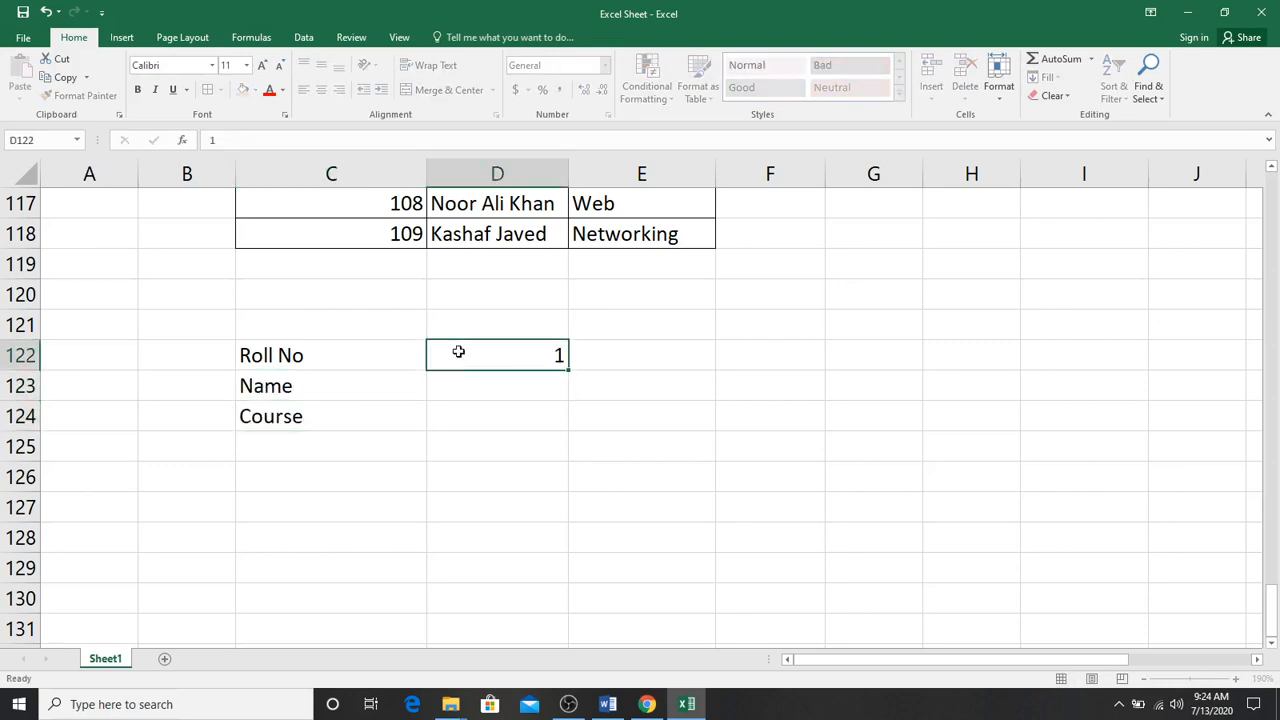
pyautogui.press('Tab')
pyautogui.write('2')
pyautogui.press('Tab')
pyautogui.write('2')
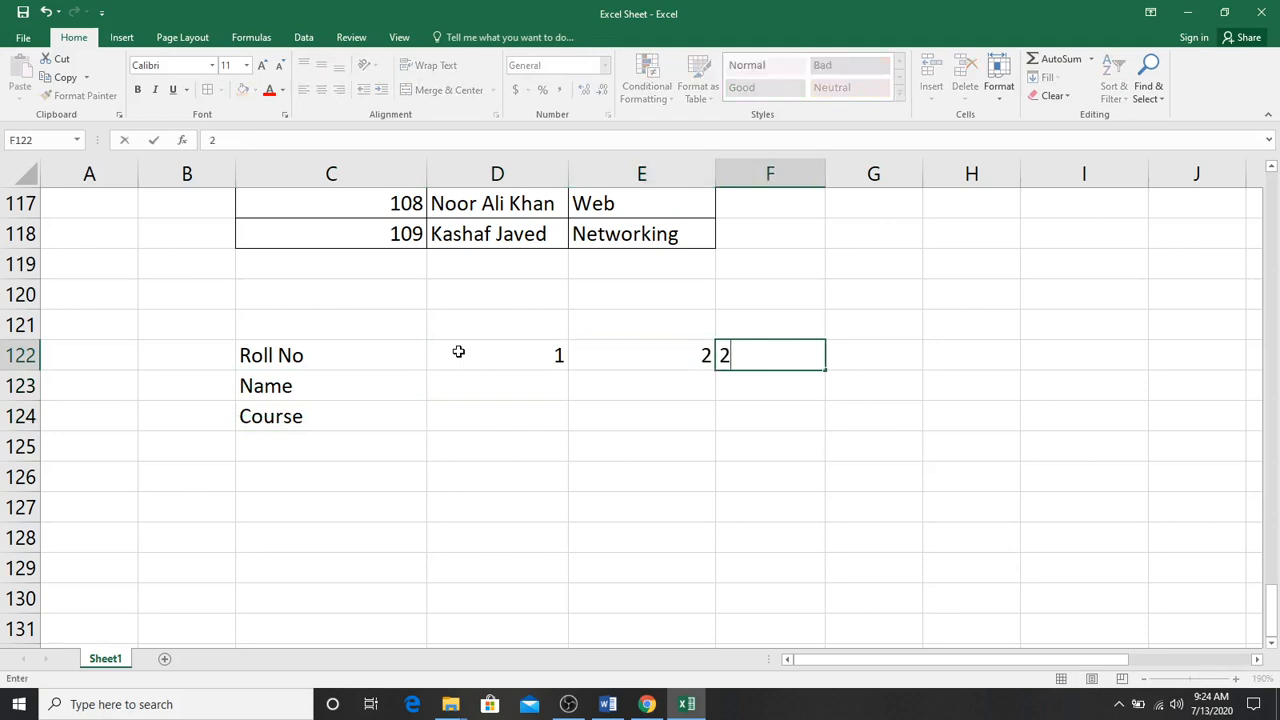
pyautogui.press('Return')
# Step: Enter the three students' full names across D123:F123 in the Name row
pyautogui.press('Left')
pyautogui.press('Left')
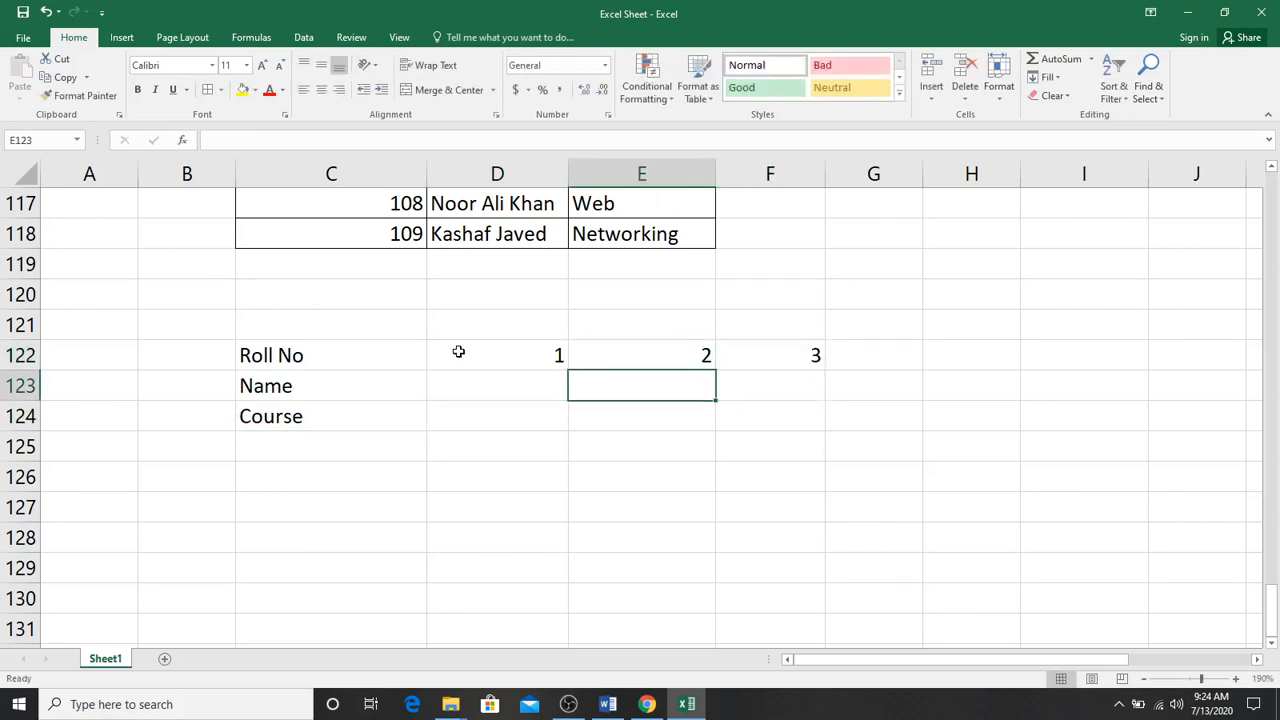
pyautogui.write('Babar Naz')
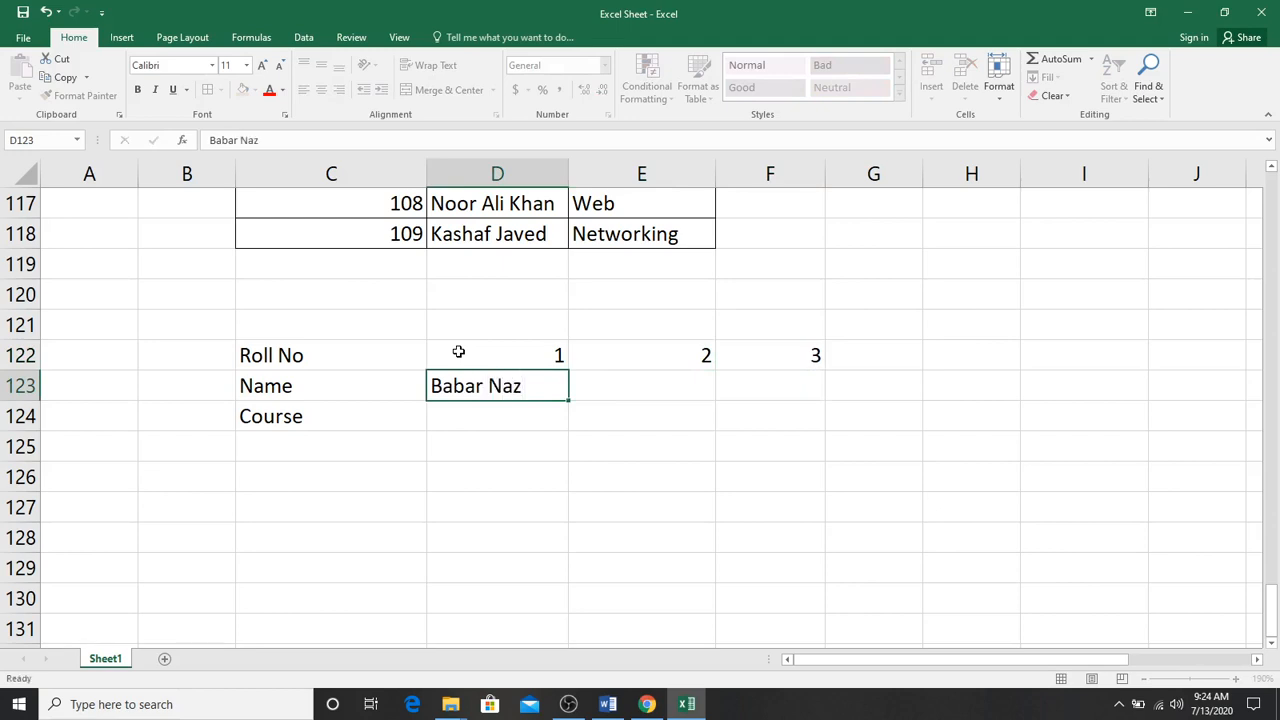
pyautogui.press('Tab')
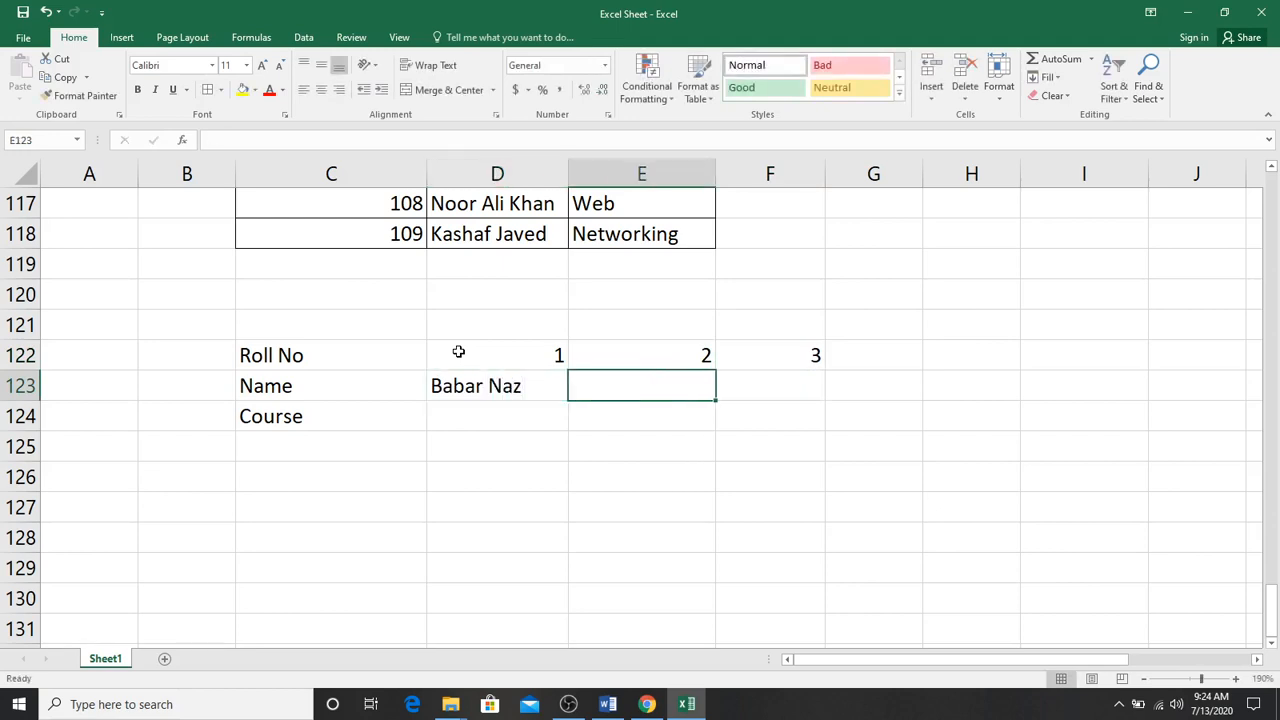
pyautogui.write('Ha')
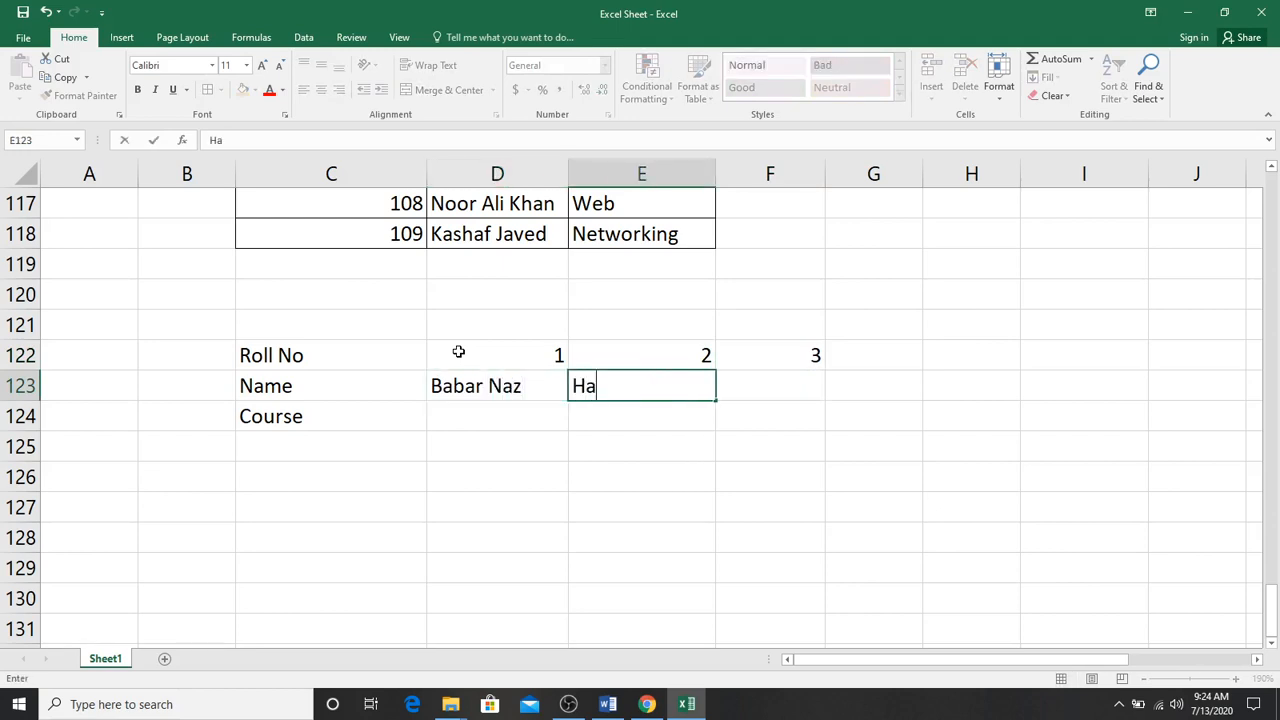
pyautogui.write('mza Khan')
pyautogui.press('Tab')
pyautogui.write('Sa')
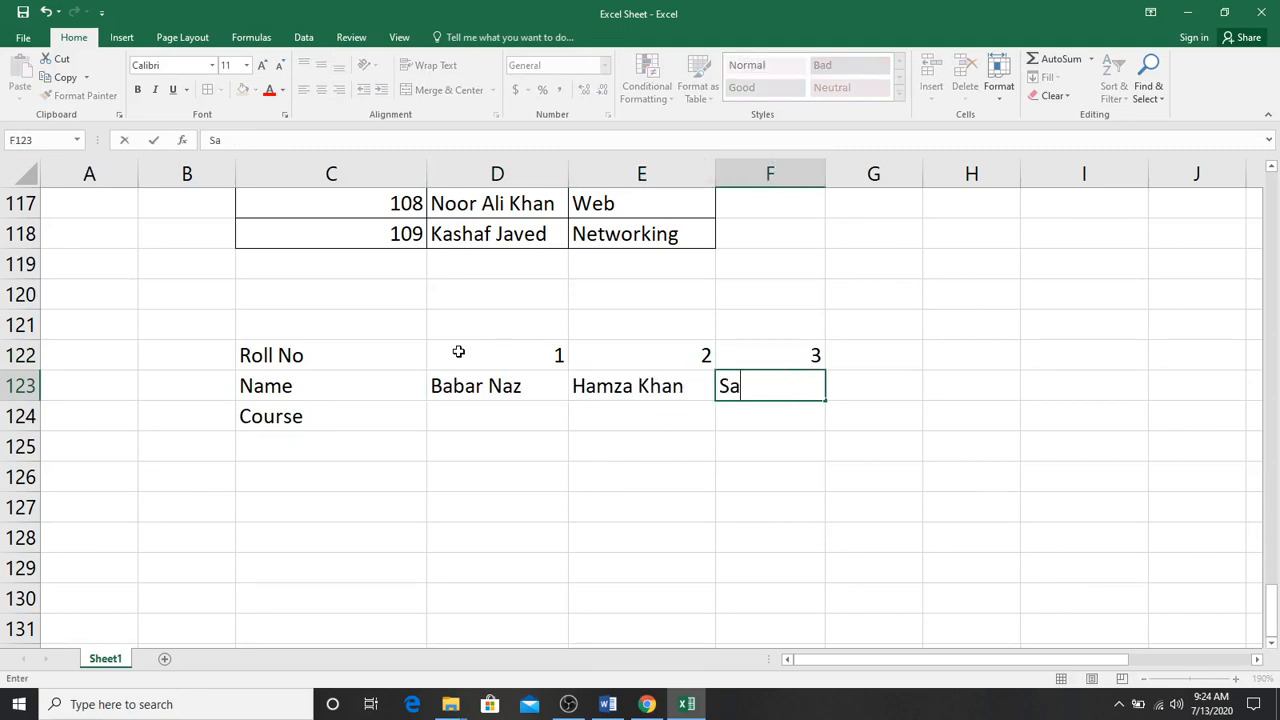
pyautogui.write('daf Khan')
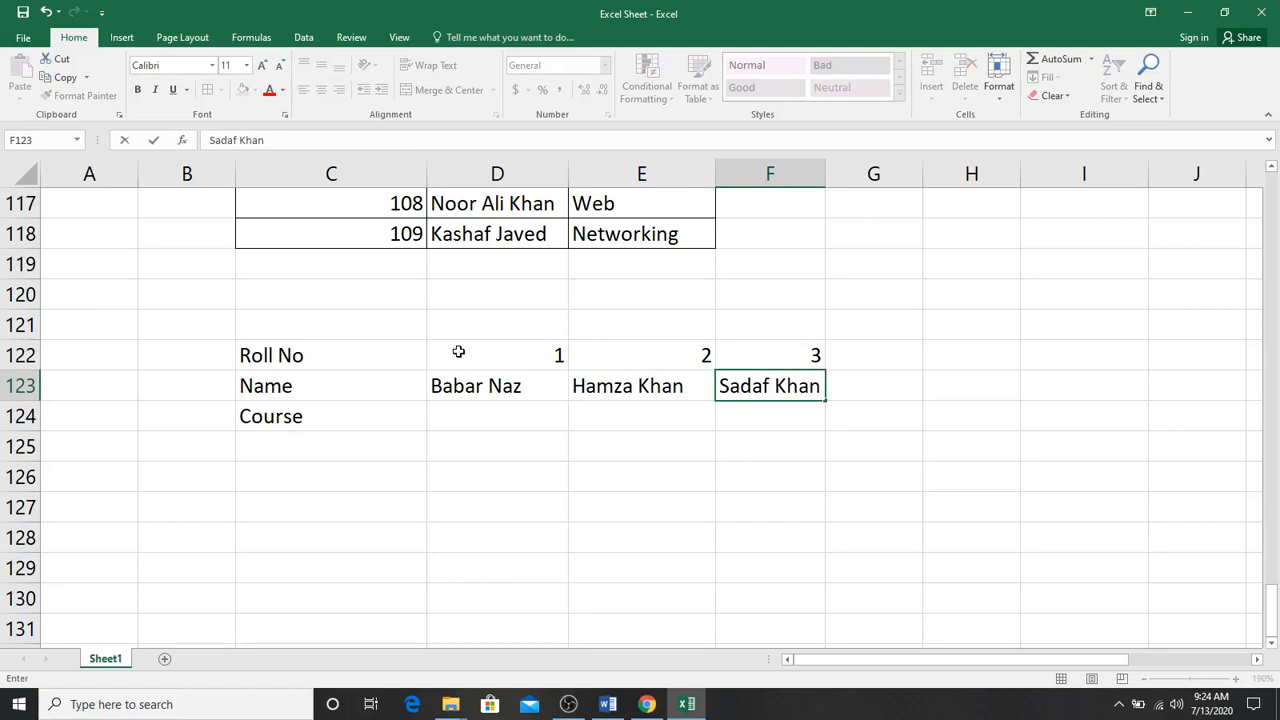
pyautogui.press('Return')
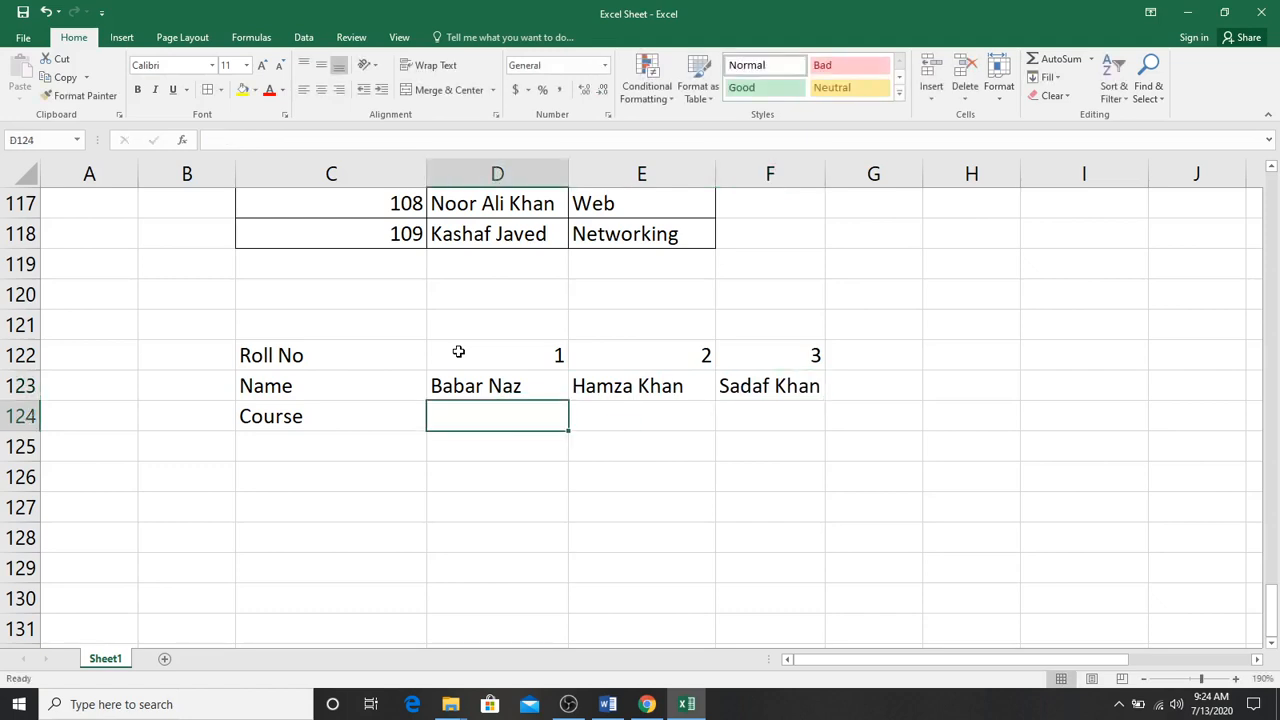
# Step: Enter the courses DIT, Office and MCS across D124:F124 in the Course row
pyautogui.write('DIT')
pyautogui.press('Tab')
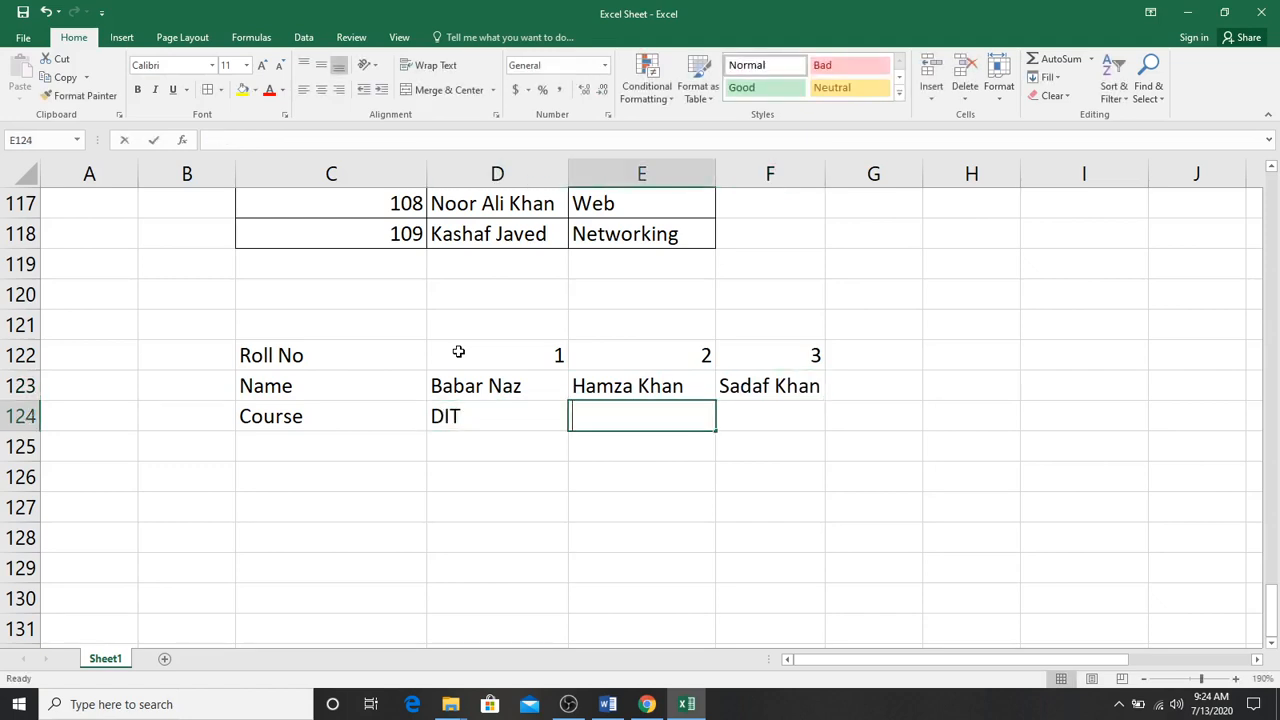
pyautogui.write('Office')
pyautogui.press('Tab')
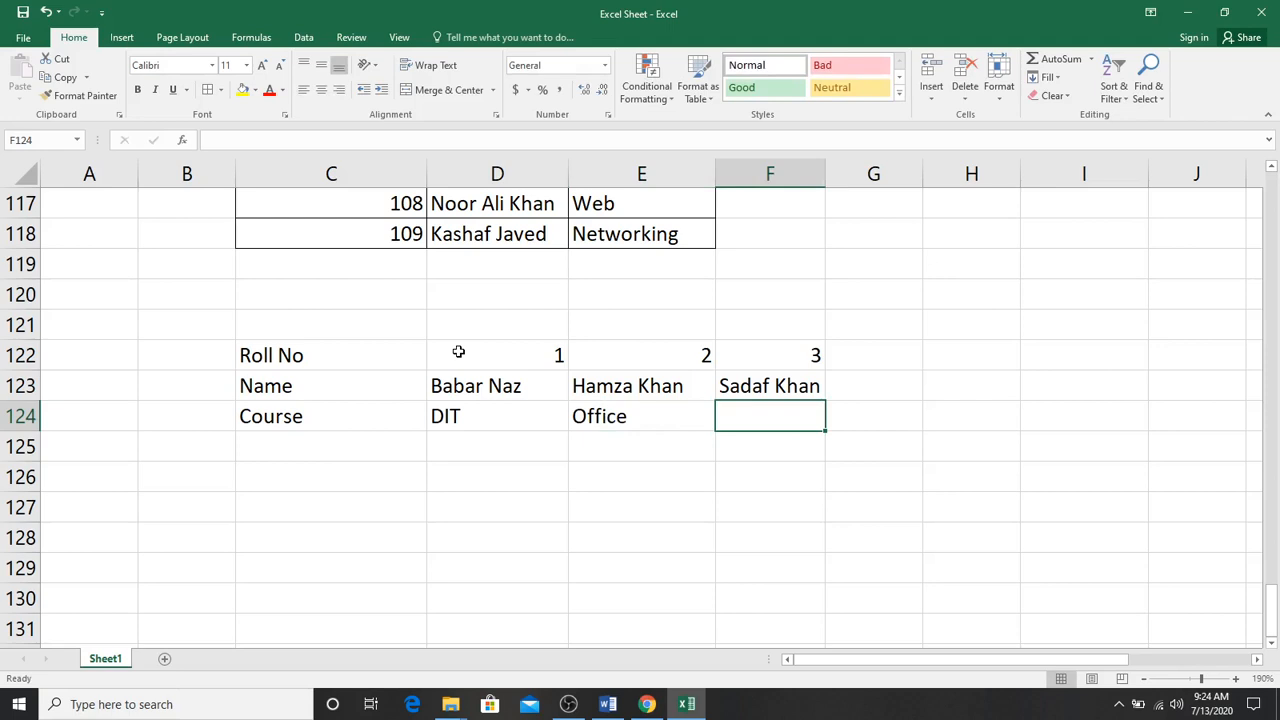
pyautogui.write('M')
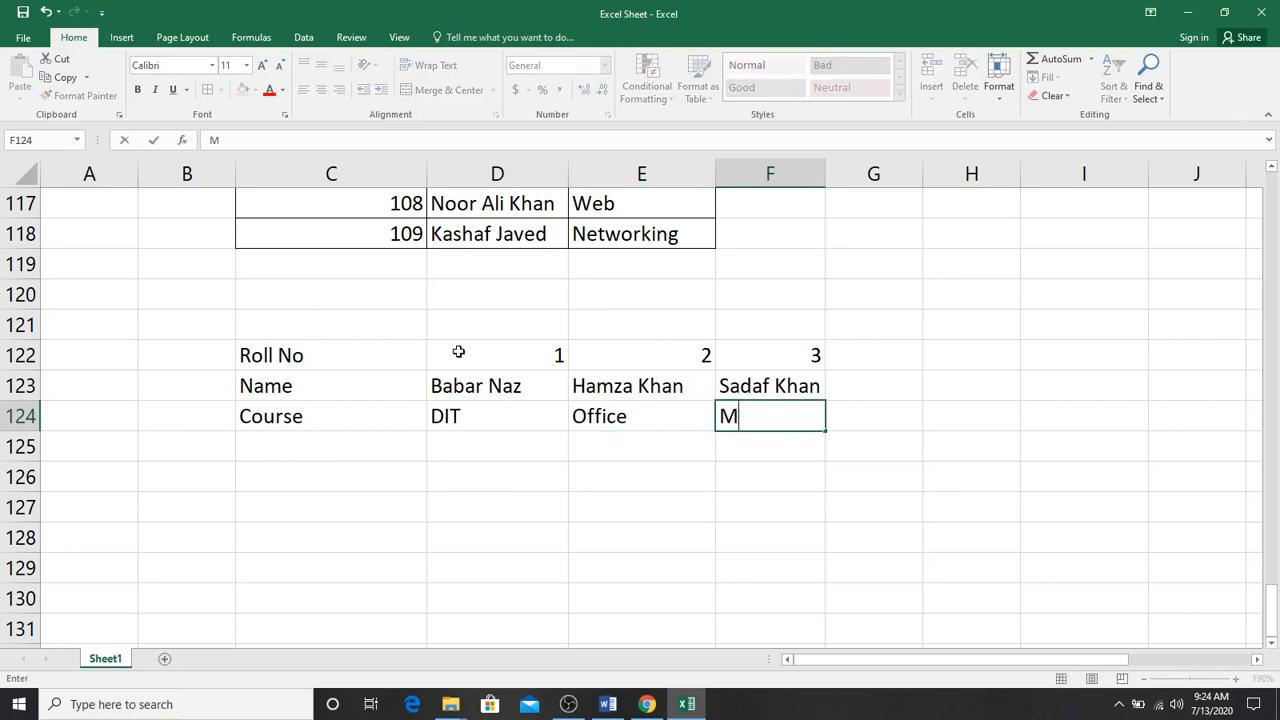
pyautogui.write('CS')
pyautogui.press('Return')
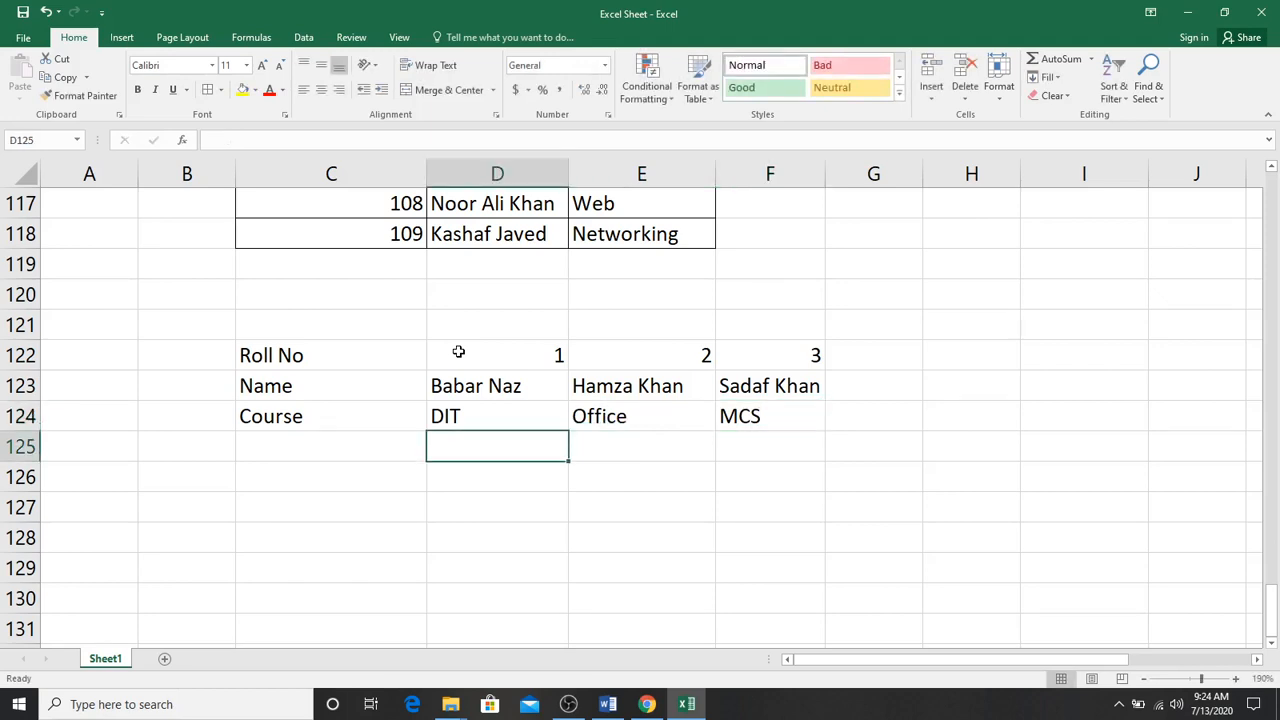
# Step: Apply borders to all cells of the horizontal student table C122:F124
pyautogui.moveTo(374, 345); pyautogui.dragTo(774, 414)
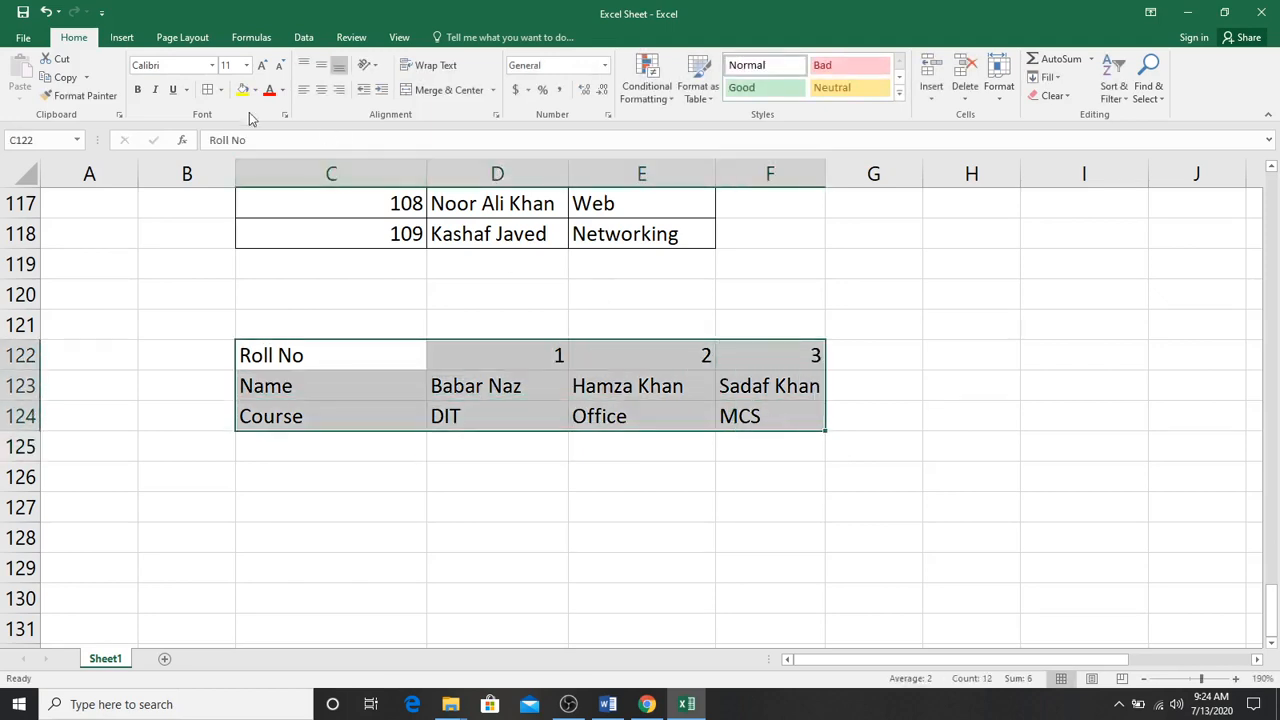
pyautogui.click(207, 89)
pyautogui.click(456, 486)
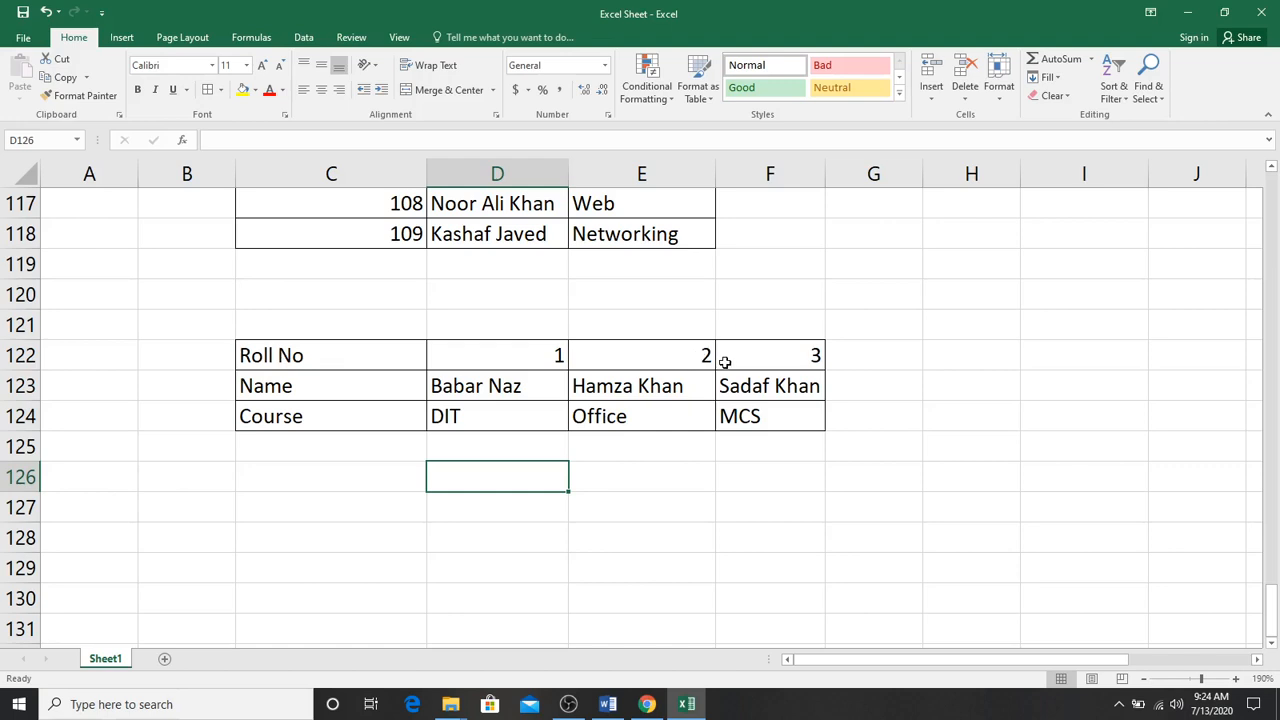
pyautogui.click(345, 503)
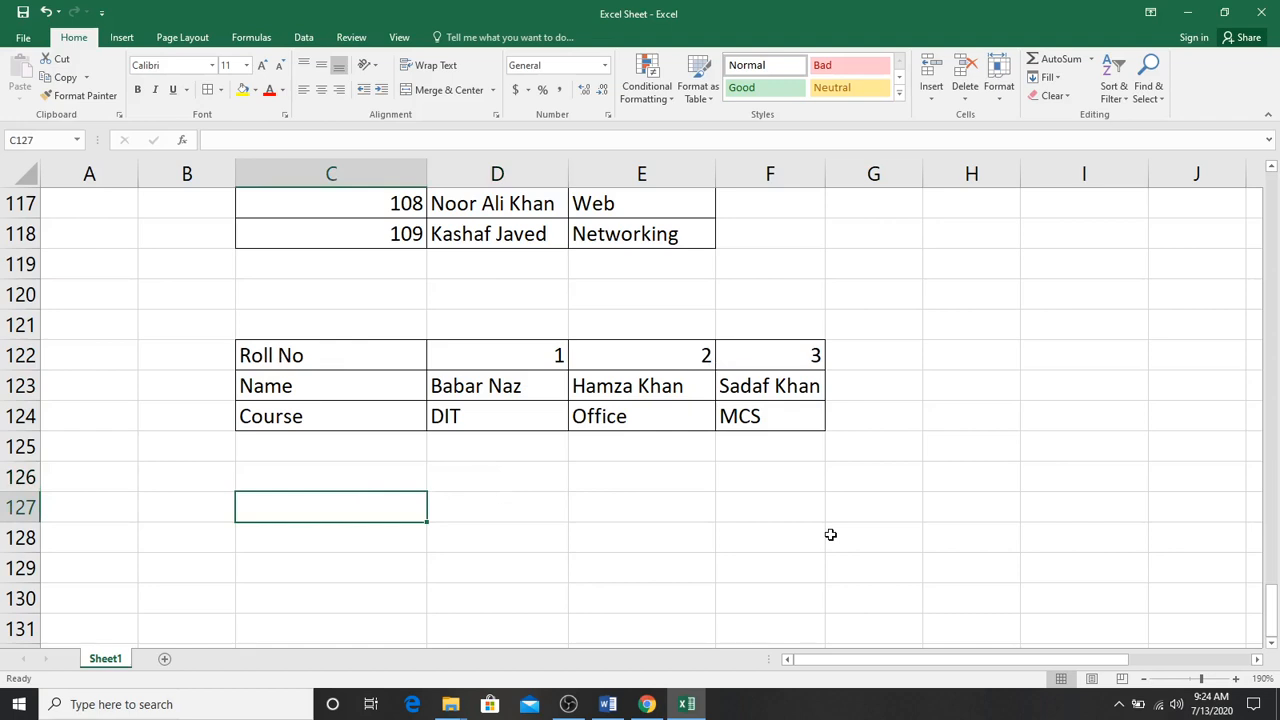
pyautogui.write('=')
pyautogui.press('BackSpace')
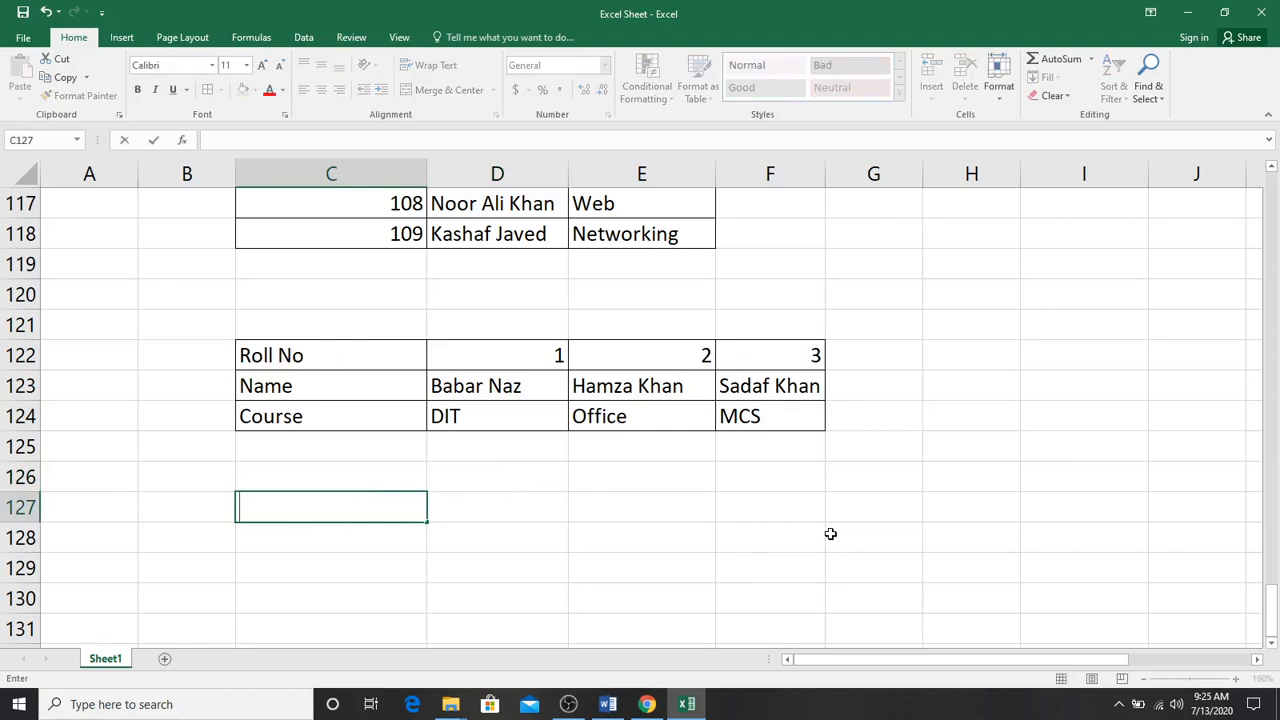
pyautogui.press('Tab')
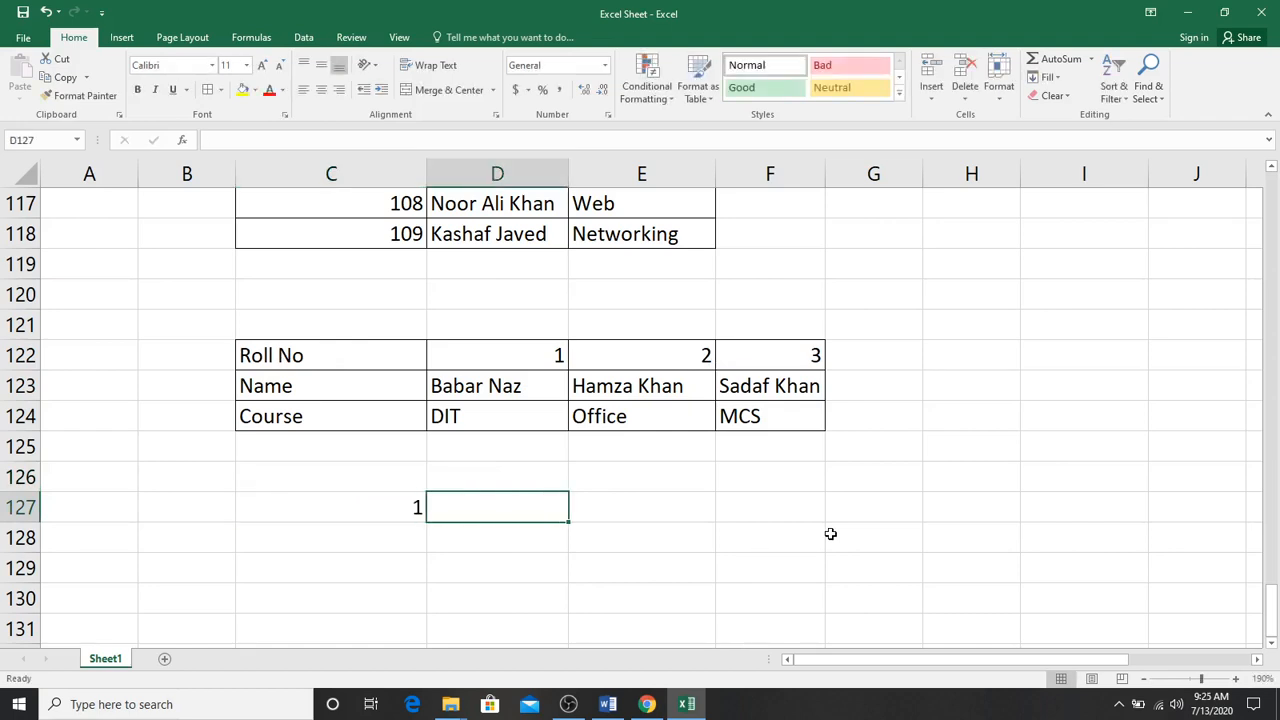
pyautogui.press('Return')
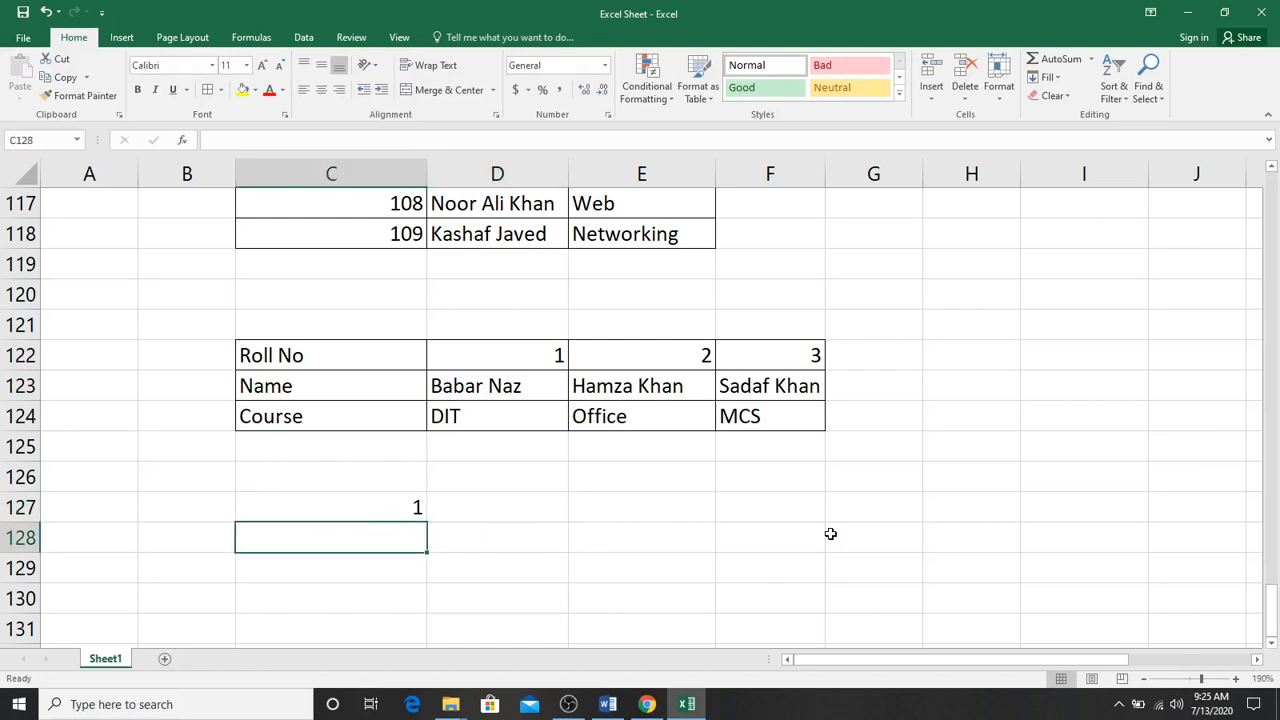
# Step: Enter the lookup labels Roll, Name and Course in C127:C129 below the horizontal table
pyautogui.press('Up')
pyautogui.write('Roll')
pyautogui.press('Return')
pyautogui.write('Name')
pyautogui.press('Return')
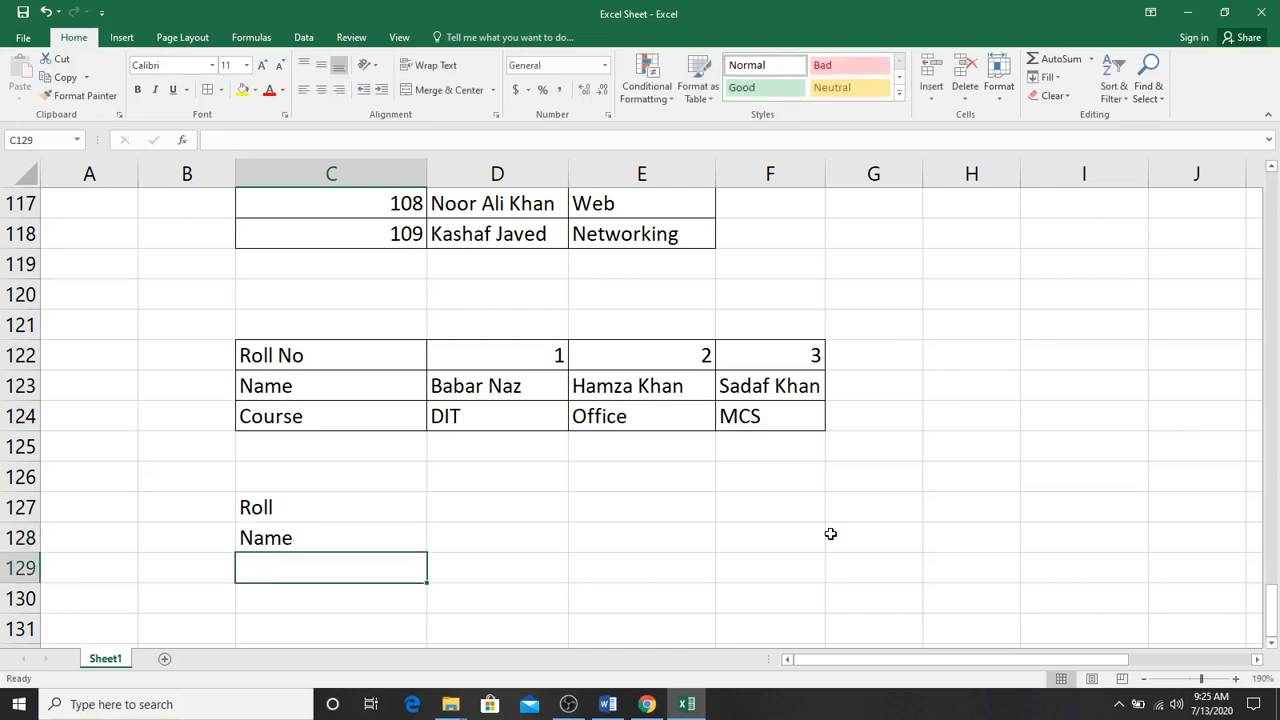
pyautogui.write('Course')
pyautogui.press('Up')
# Step: Enter roll number 1 in D127 as the lookup value
pyautogui.press('Right')
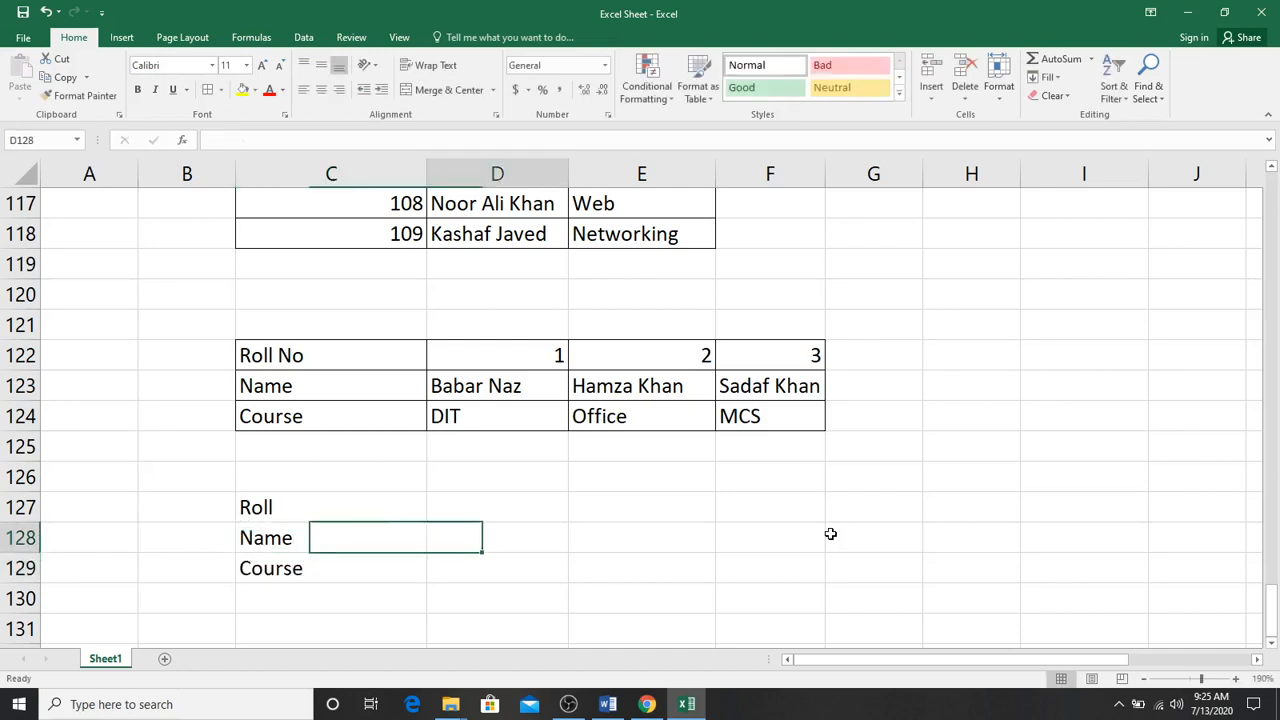
pyautogui.press('Up')
pyautogui.write('1')
pyautogui.press('Return')
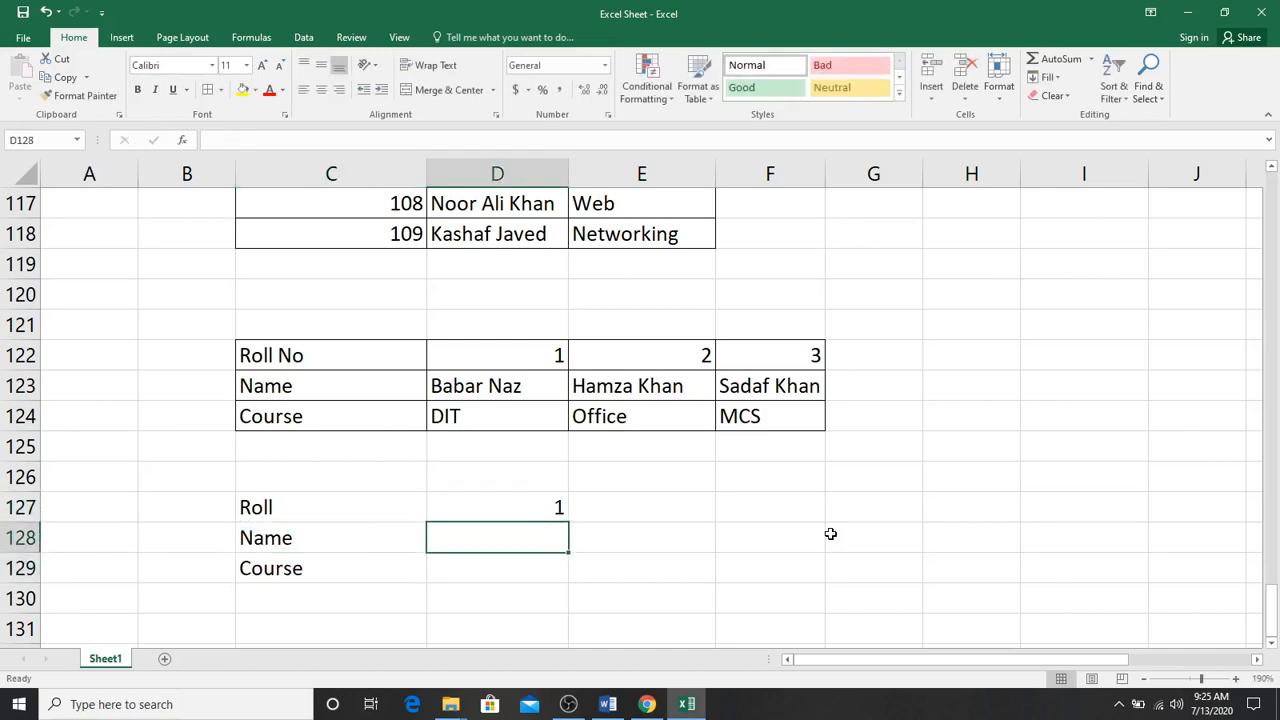
# Step: Look up the student's name in D128 with the formula =HLOOKUP(D127,C122:F124,2)
pyautogui.write('=hl')
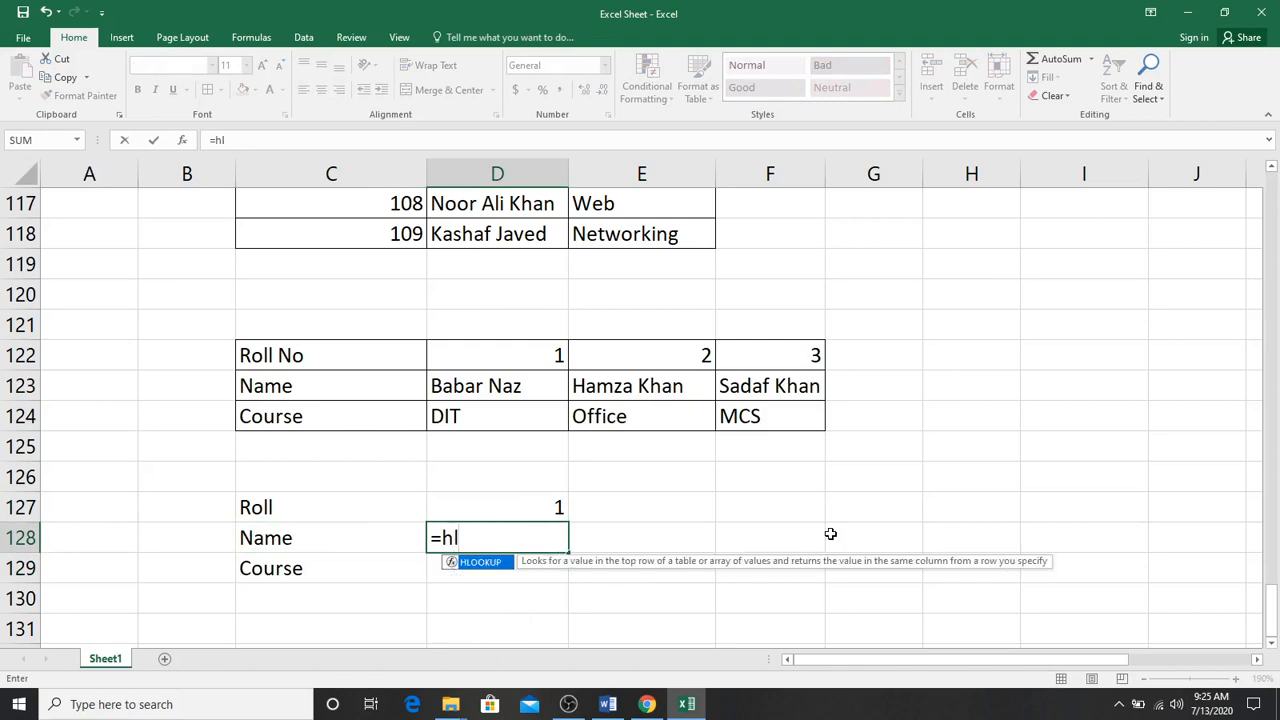
pyautogui.press('Tab')
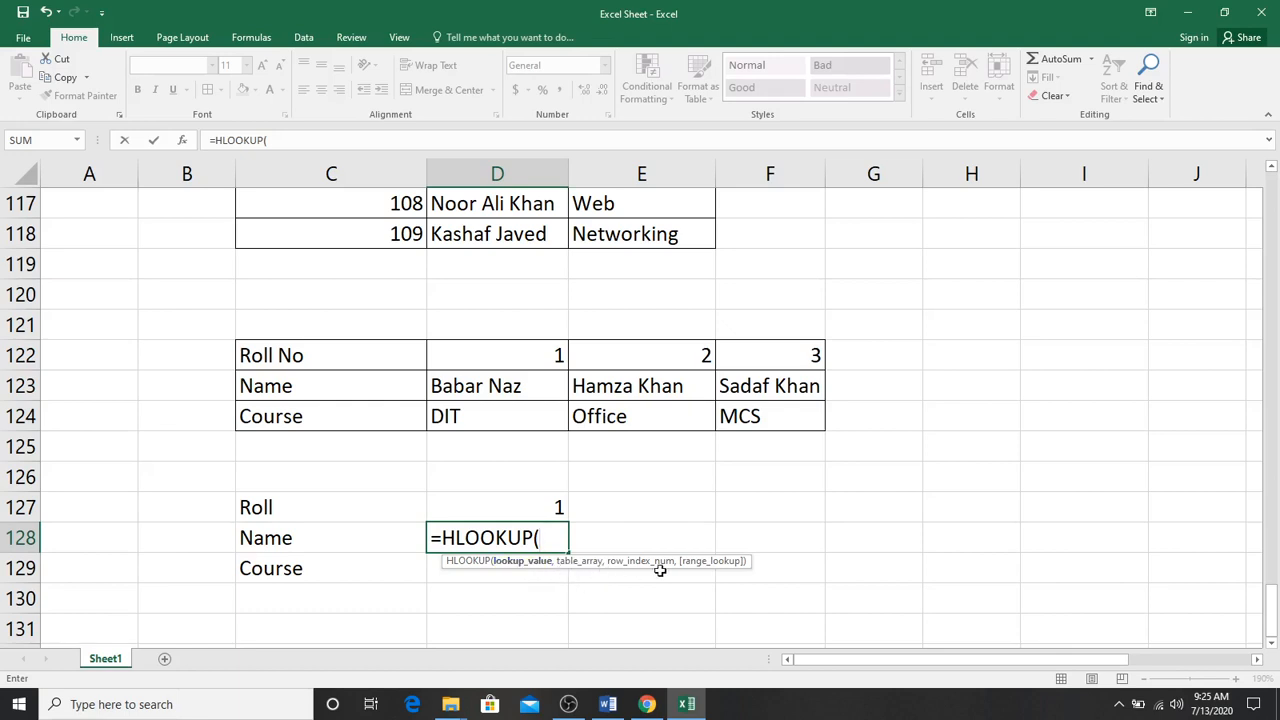
pyautogui.click(507, 512)
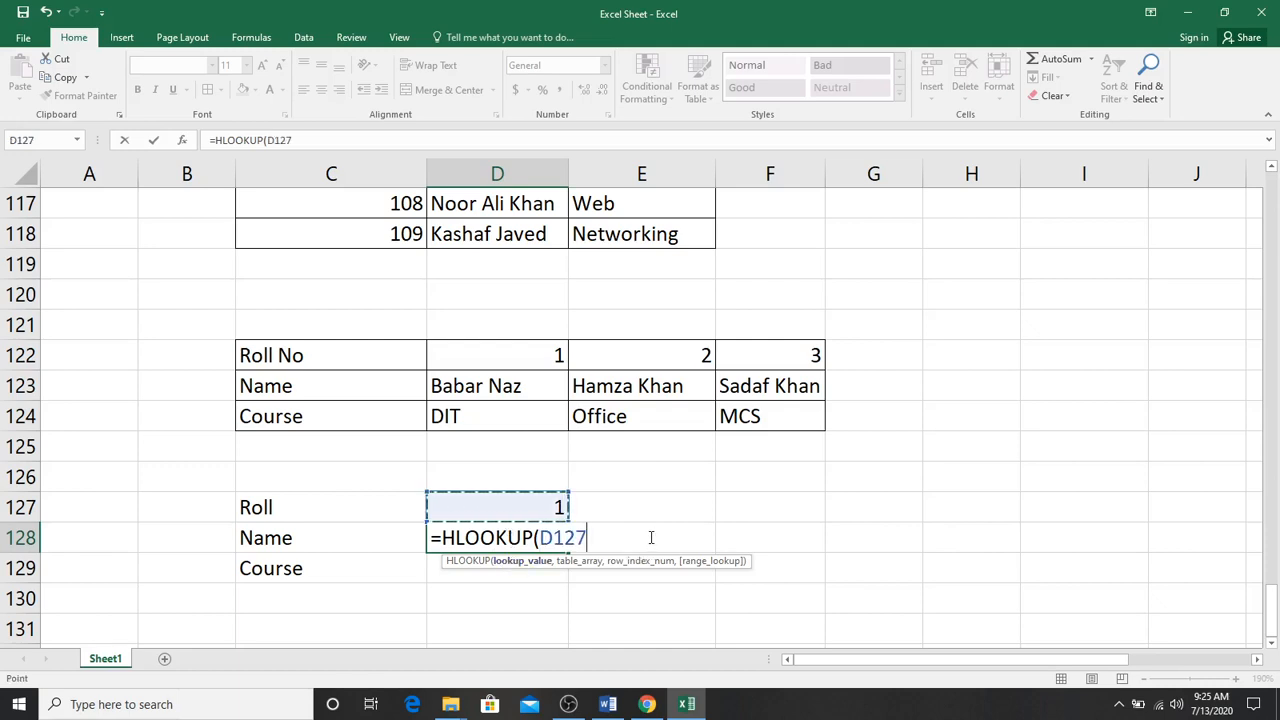
pyautogui.write(',')
pyautogui.moveTo(309, 350); pyautogui.dragTo(782, 441)
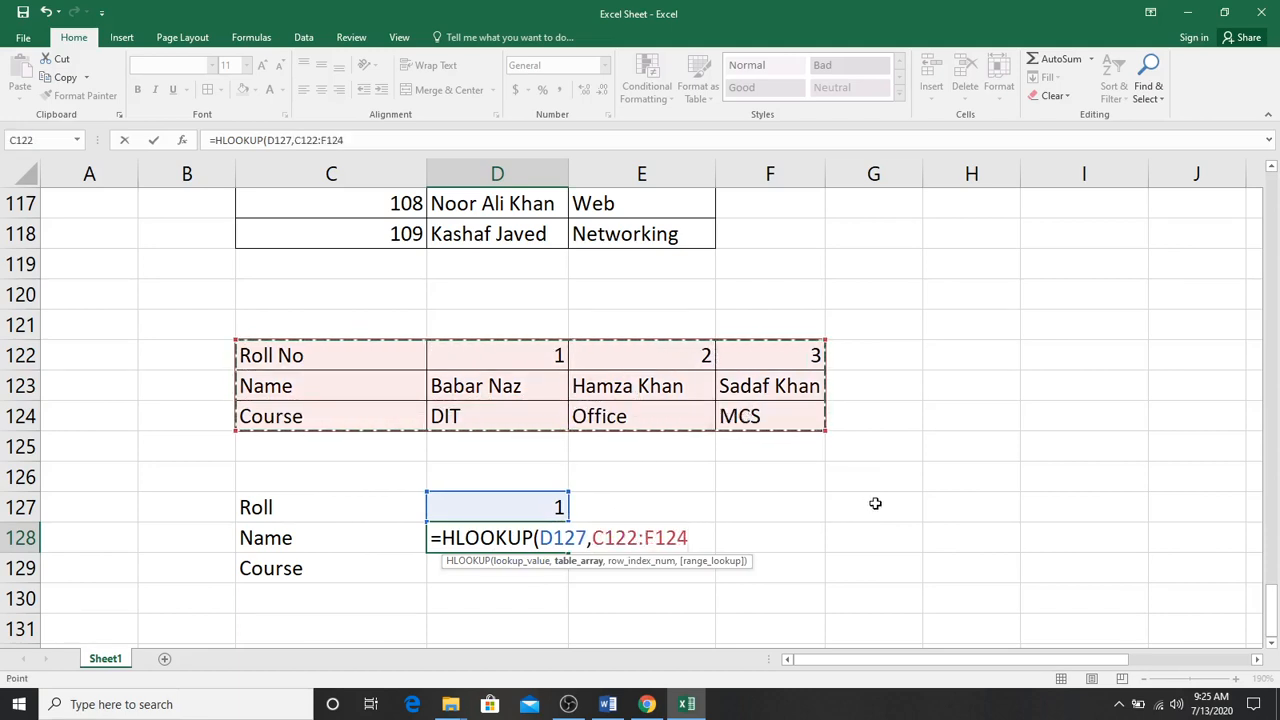
pyautogui.write(',')
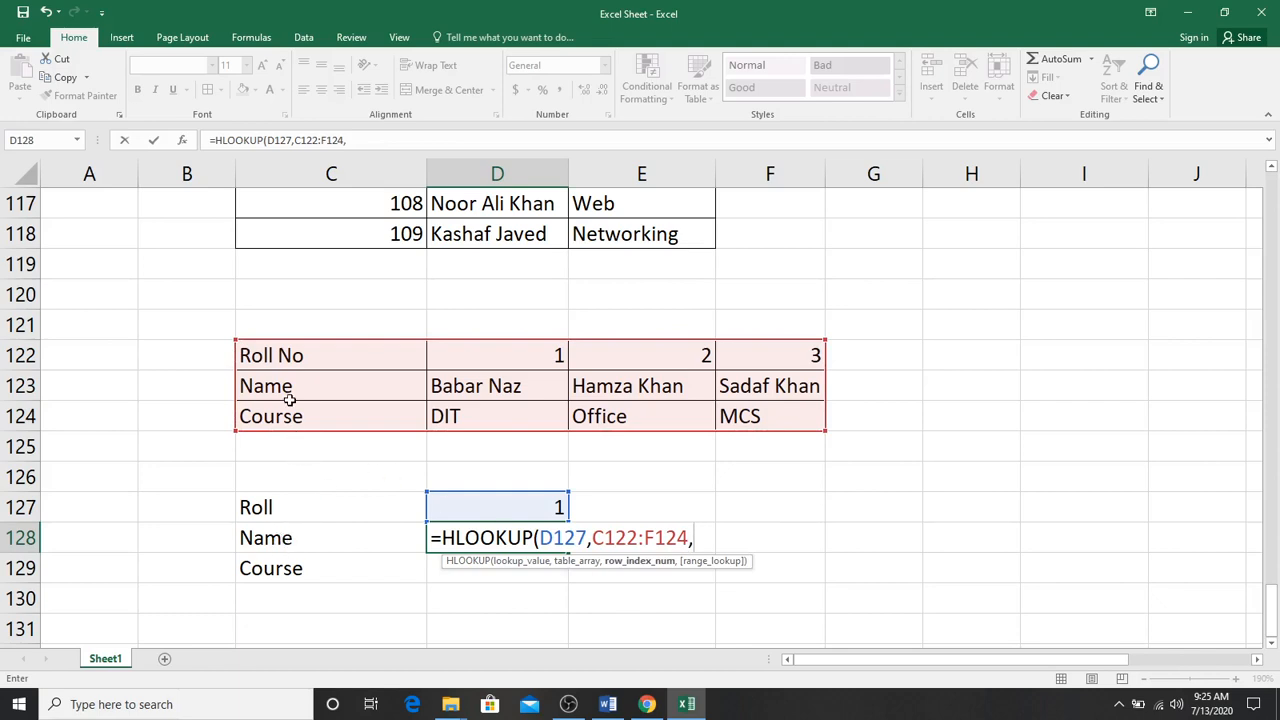
pyautogui.write('2')
pyautogui.press('Return')
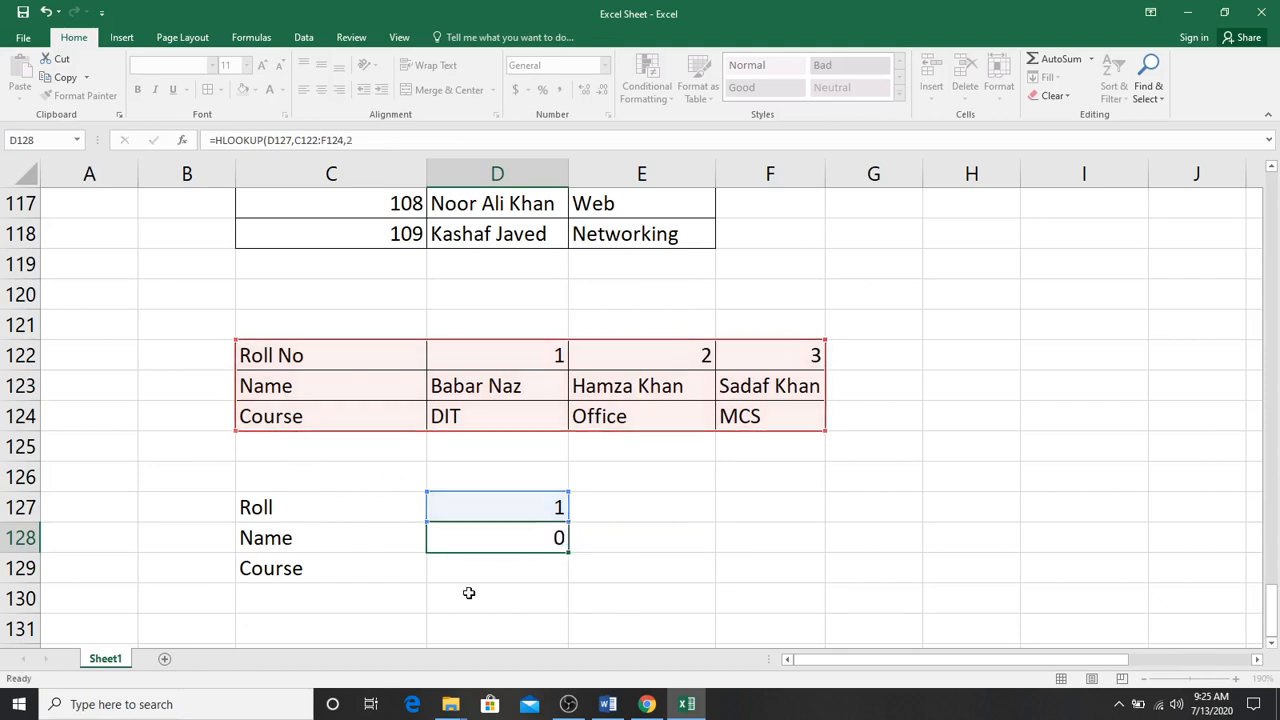
# Step: Left-align the roll number in D127
pyautogui.press('Up')
pyautogui.press('Up')
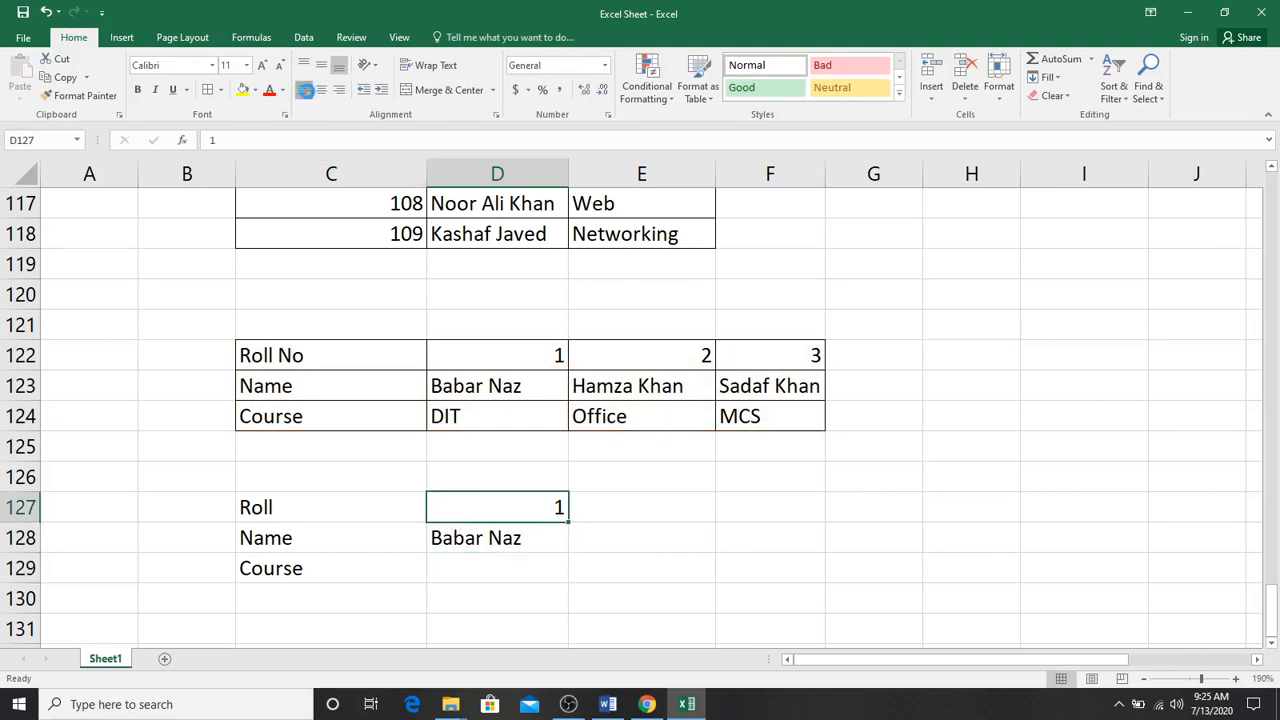
pyautogui.click(304, 89)
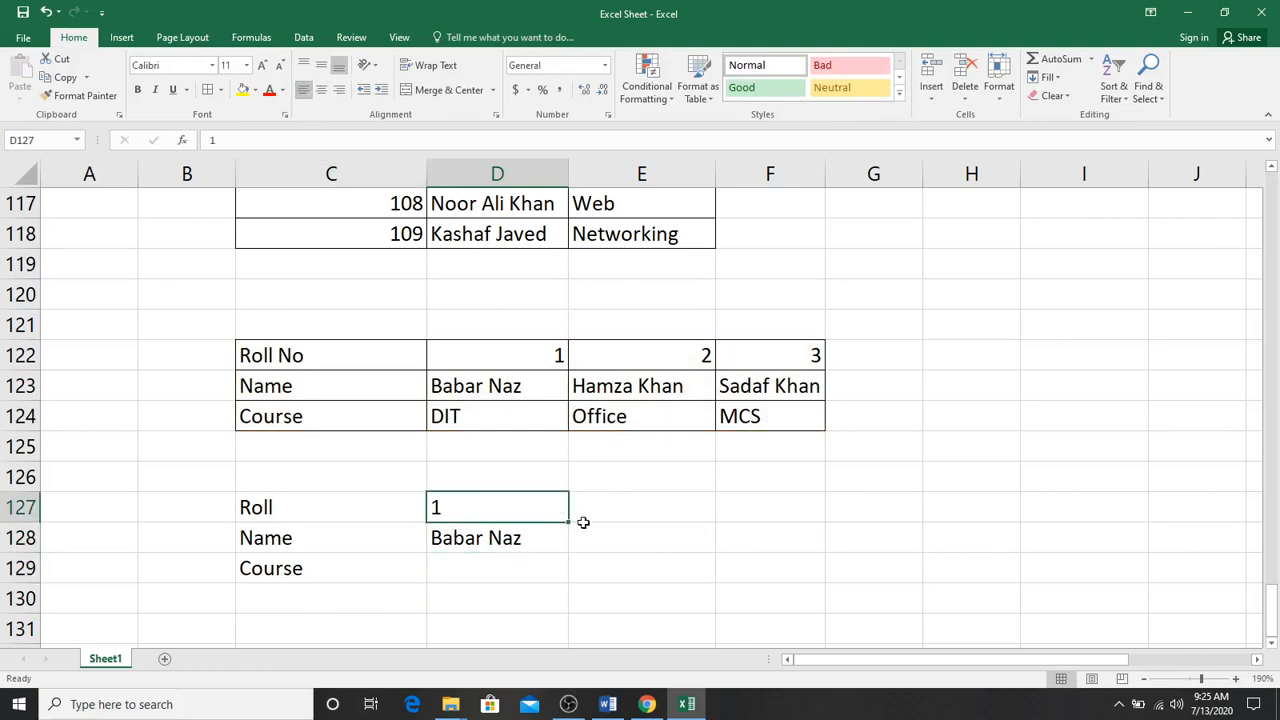
# Step: Look up the student's course in D129 with the formula =HLOOKUP(D127,C122:F124,3)
pyautogui.click(488, 566)
pyautogui.write('=')
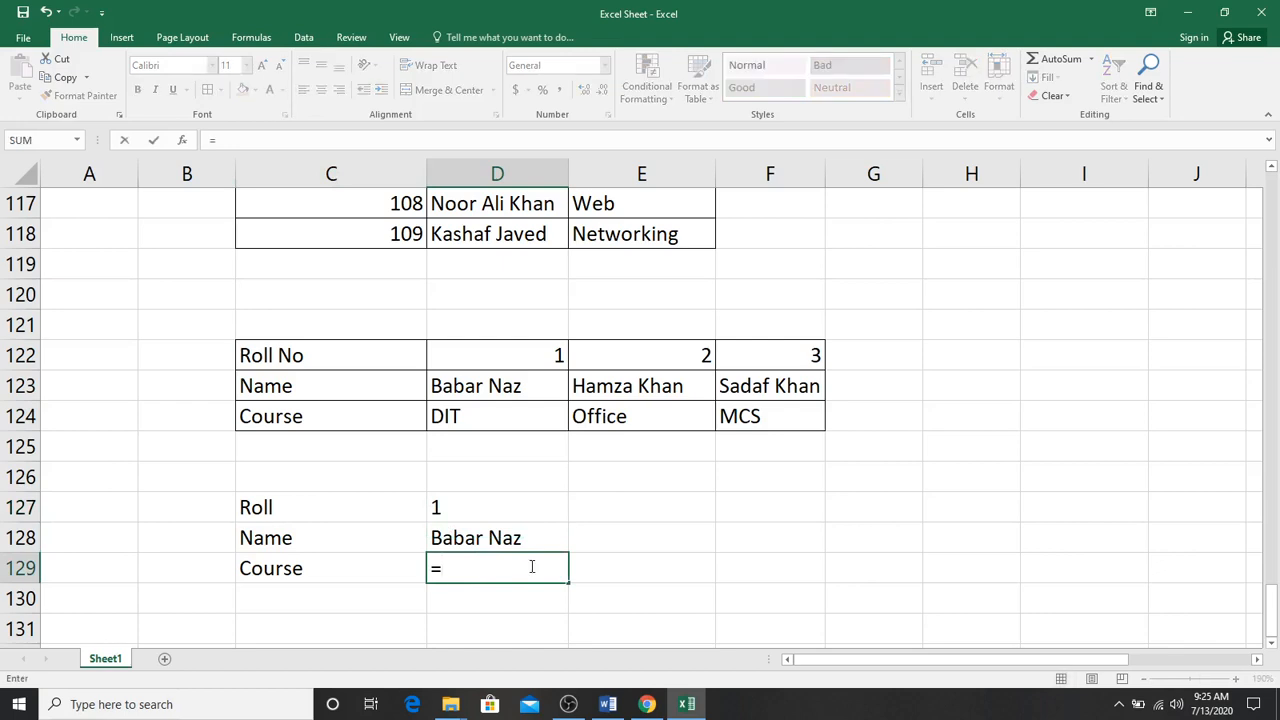
pyautogui.write('hl')
pyautogui.press('Tab')
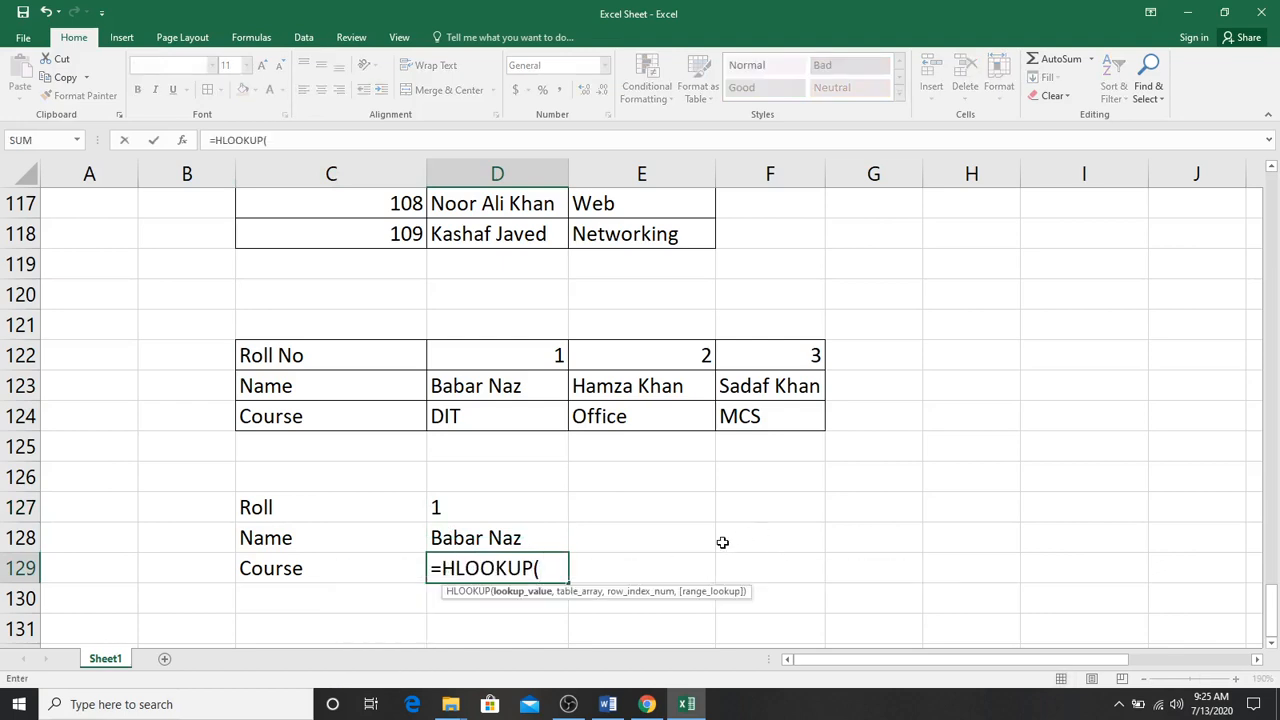
pyautogui.click(470, 513)
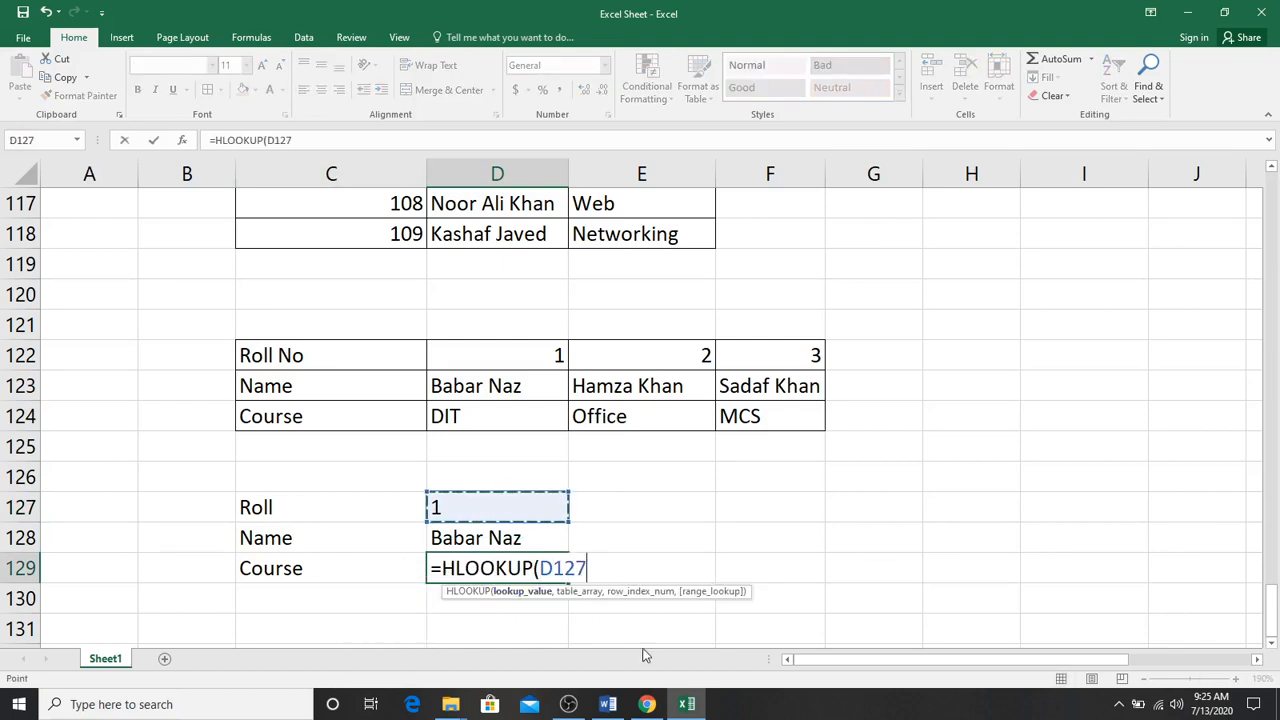
pyautogui.write(',')
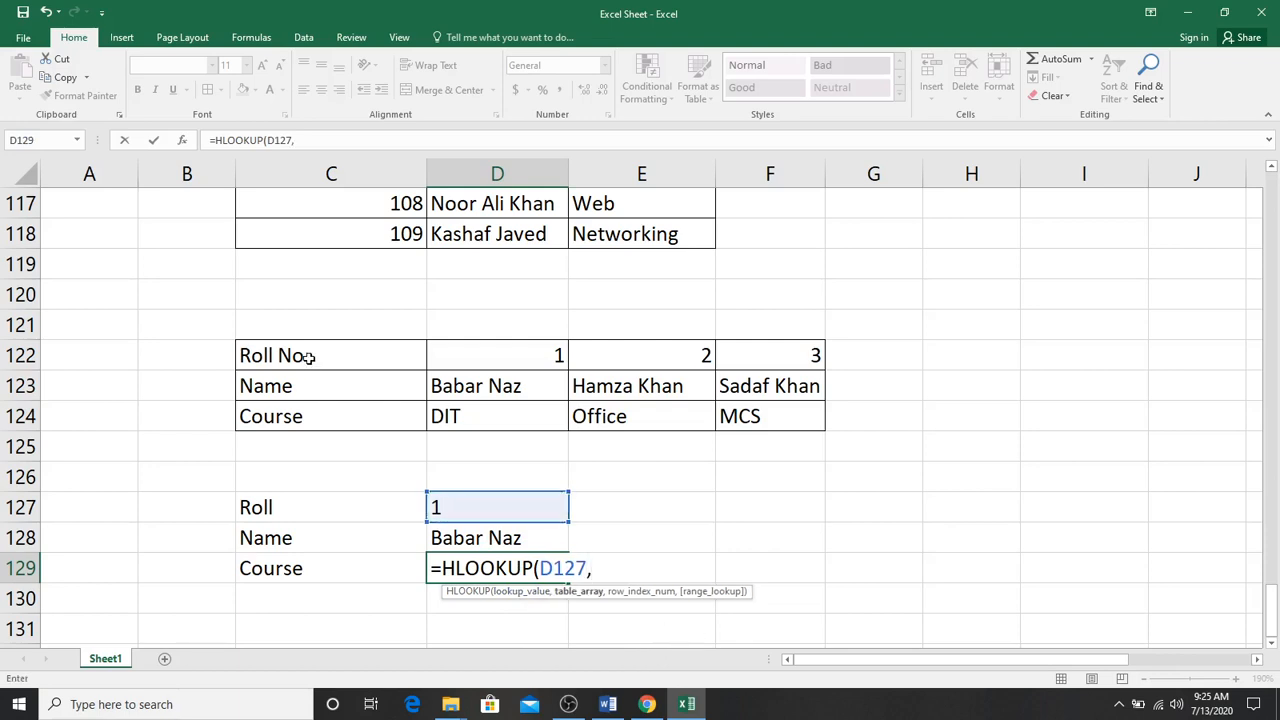
pyautogui.moveTo(308, 357); pyautogui.dragTo(814, 420)
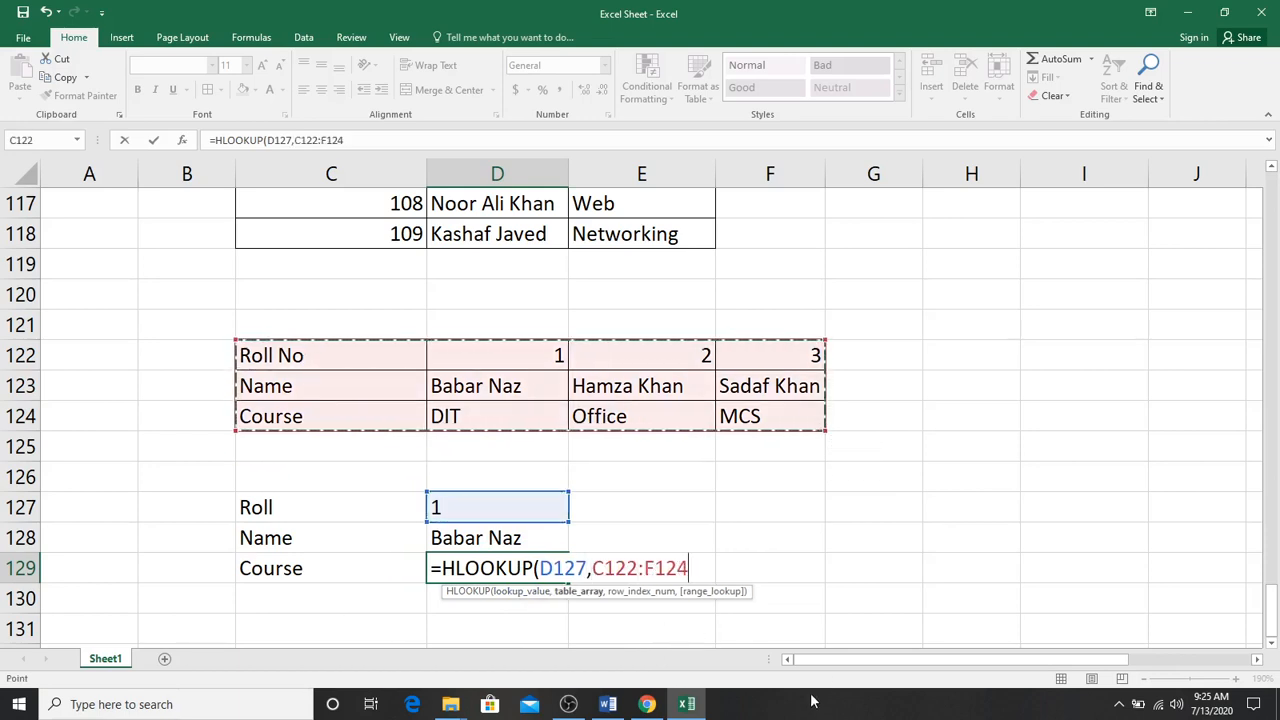
pyautogui.write(',3')
pyautogui.press('Return')
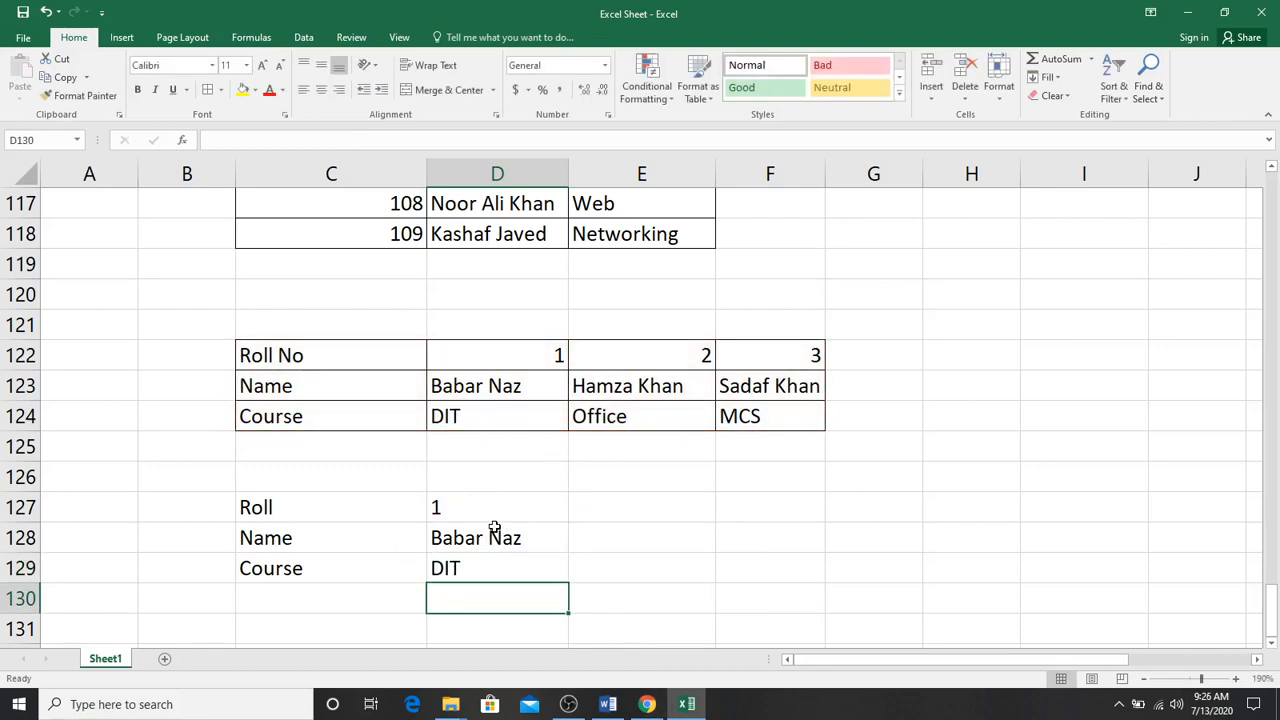
# Step: Define the name Coursedetail for the vertical student table in C109:E118, with workbook scope
pyautogui.scroll(2, 539, 630)
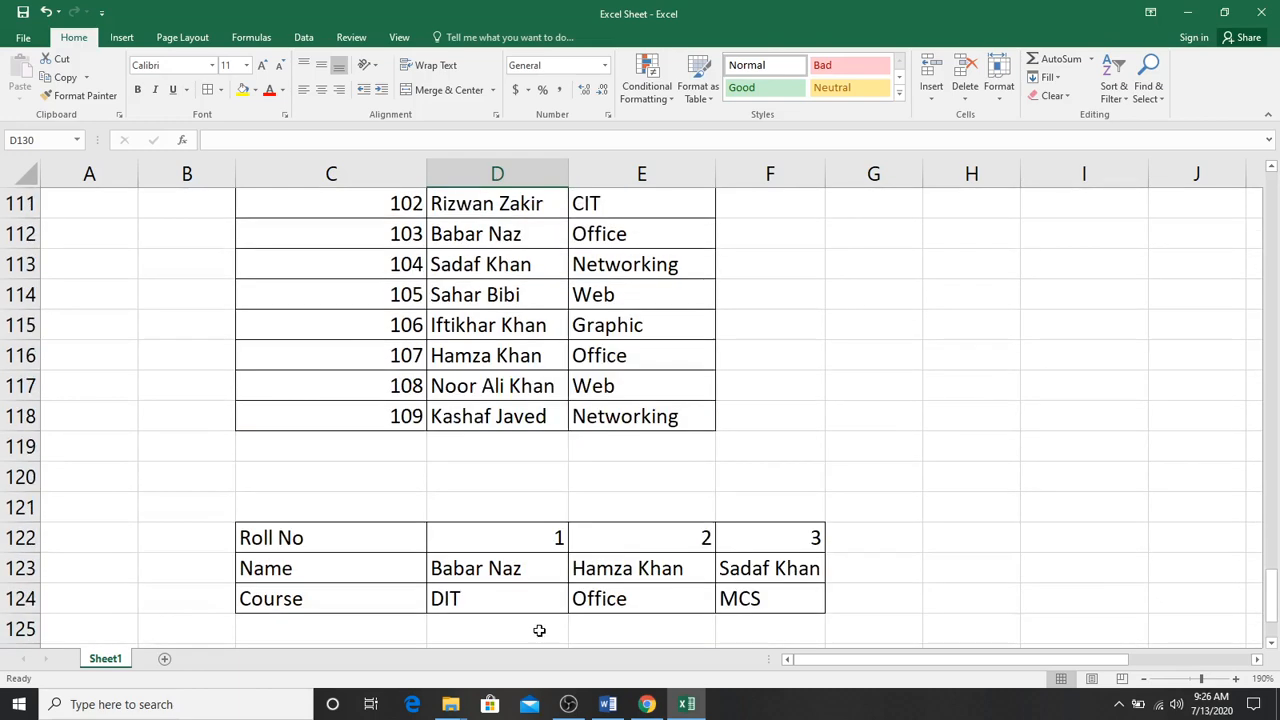
pyautogui.scroll(2, 539, 630)
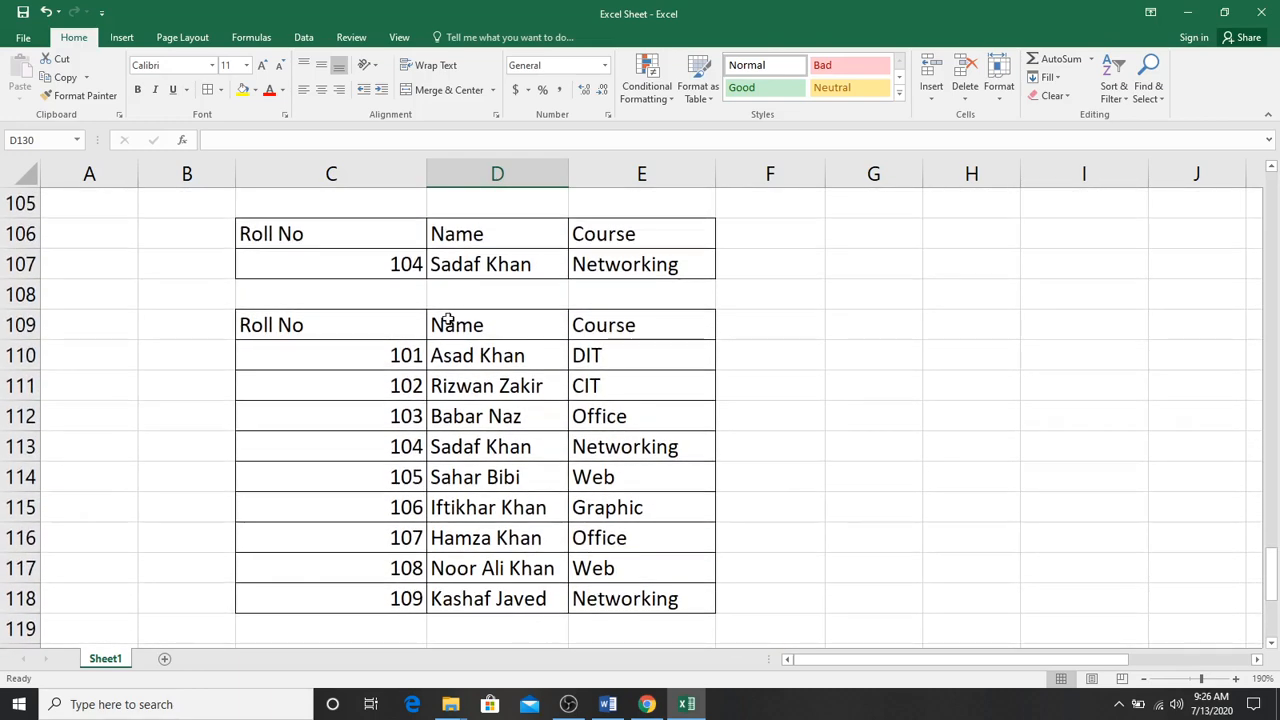
pyautogui.click(472, 264)
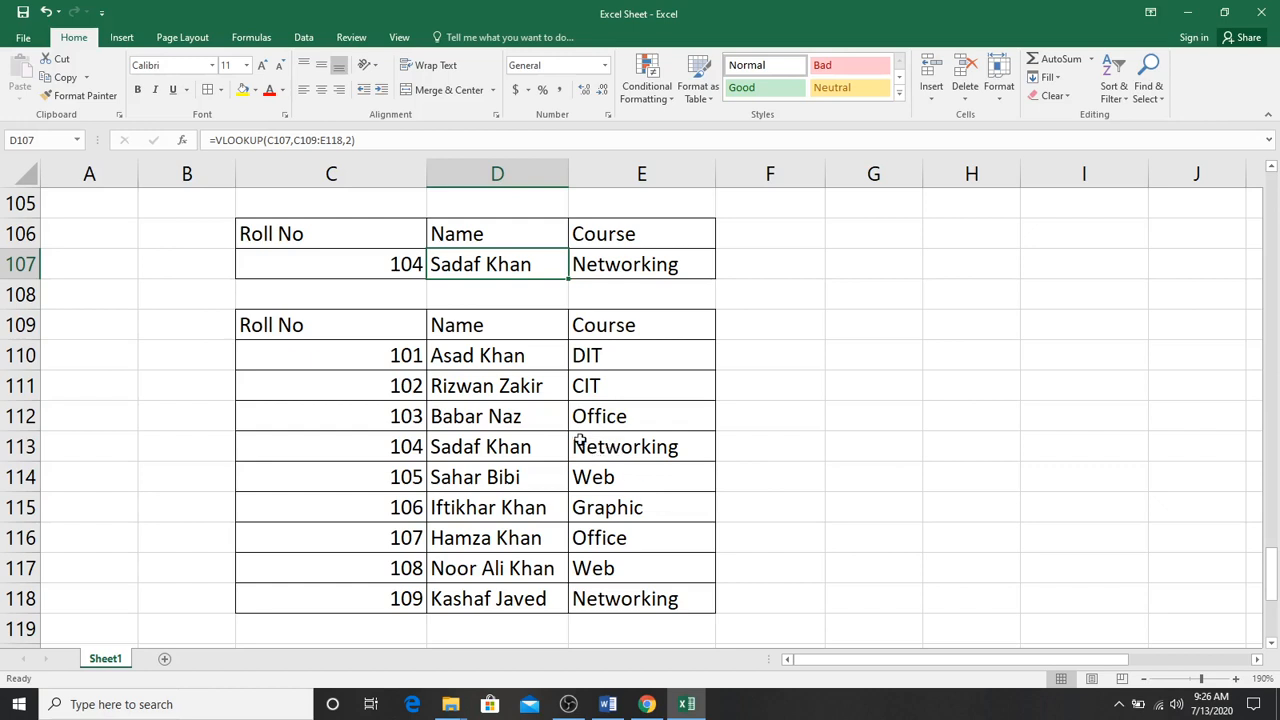
pyautogui.click(497, 413)
pyautogui.click(745, 391)
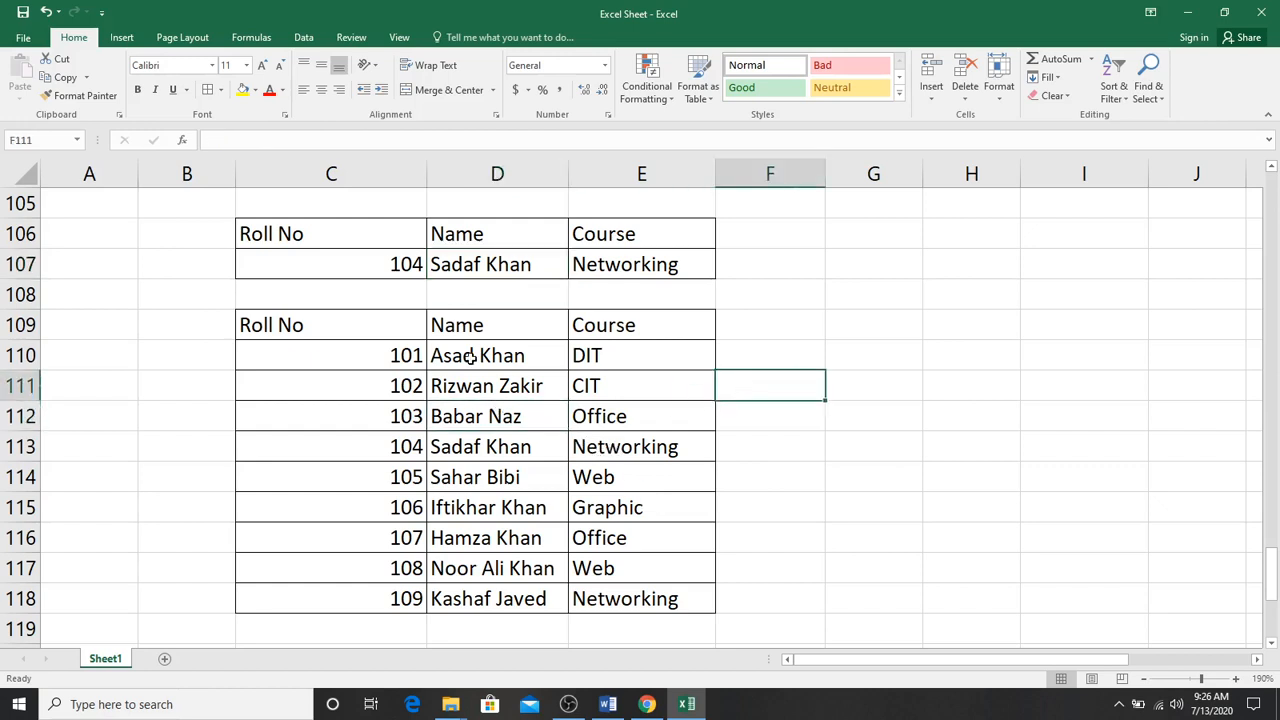
pyautogui.moveTo(271, 320); pyautogui.dragTo(669, 591)
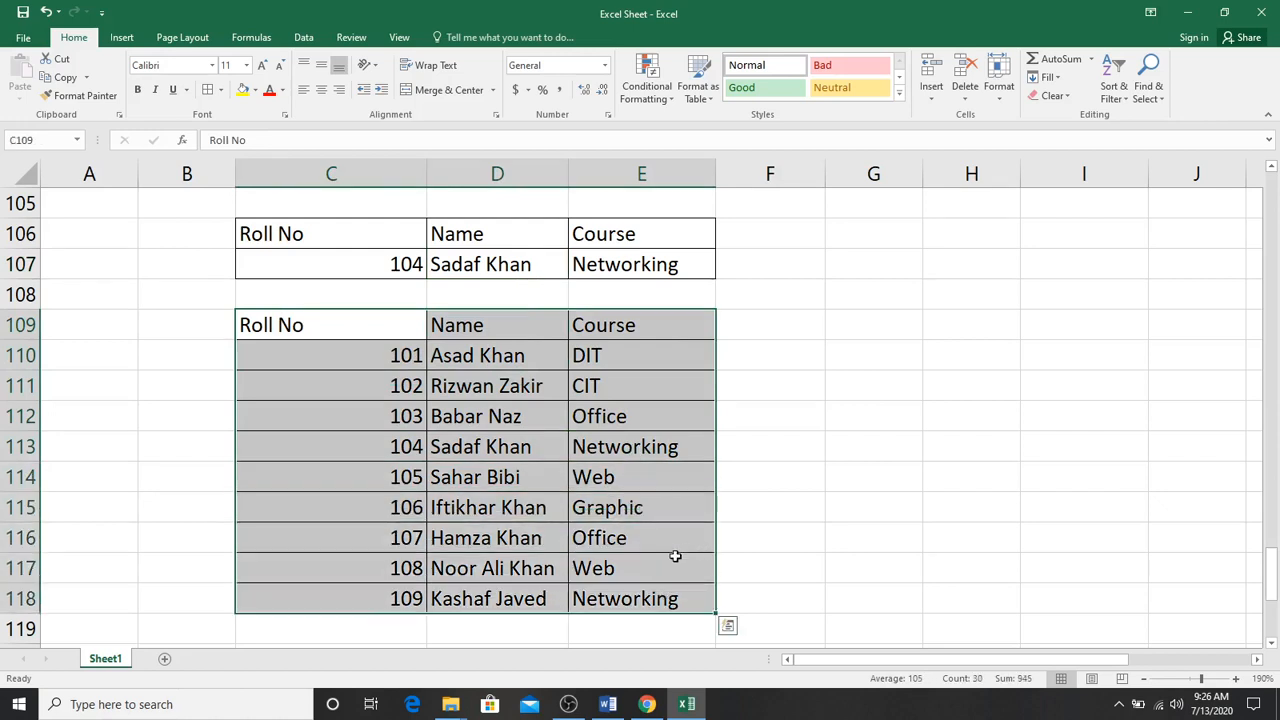
pyautogui.rightClick(608, 540)
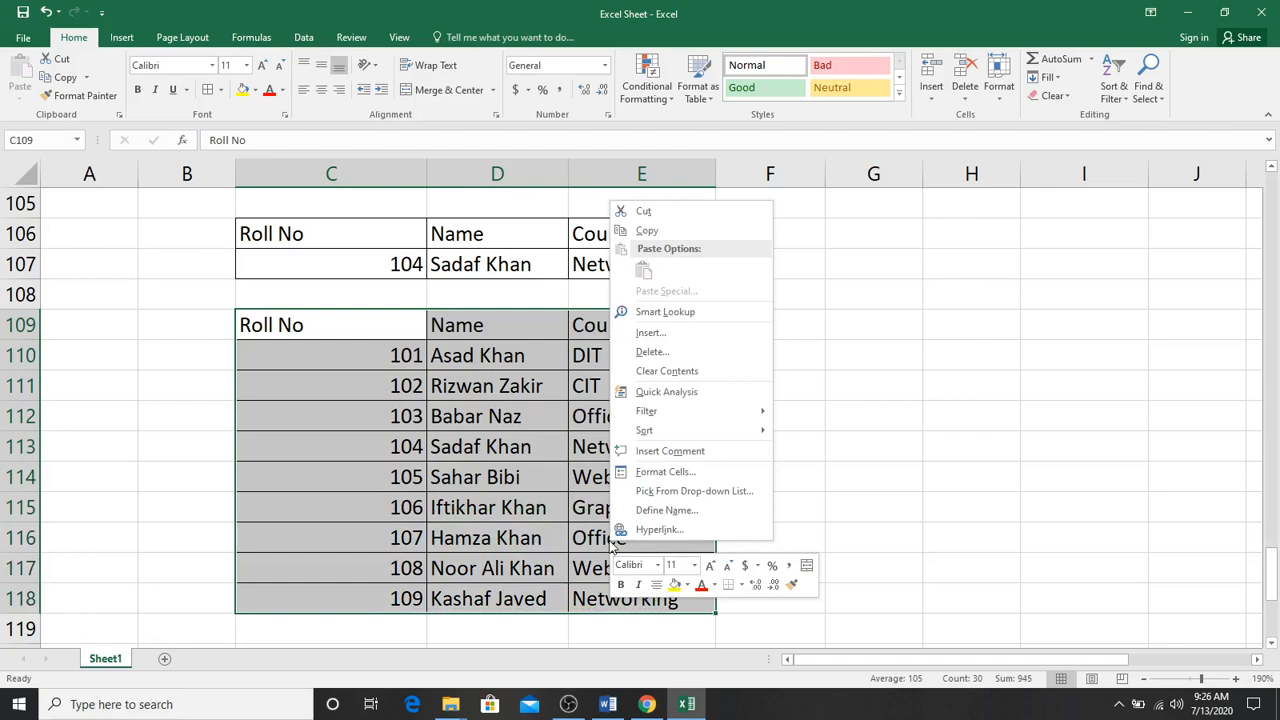
pyautogui.click(748, 511)
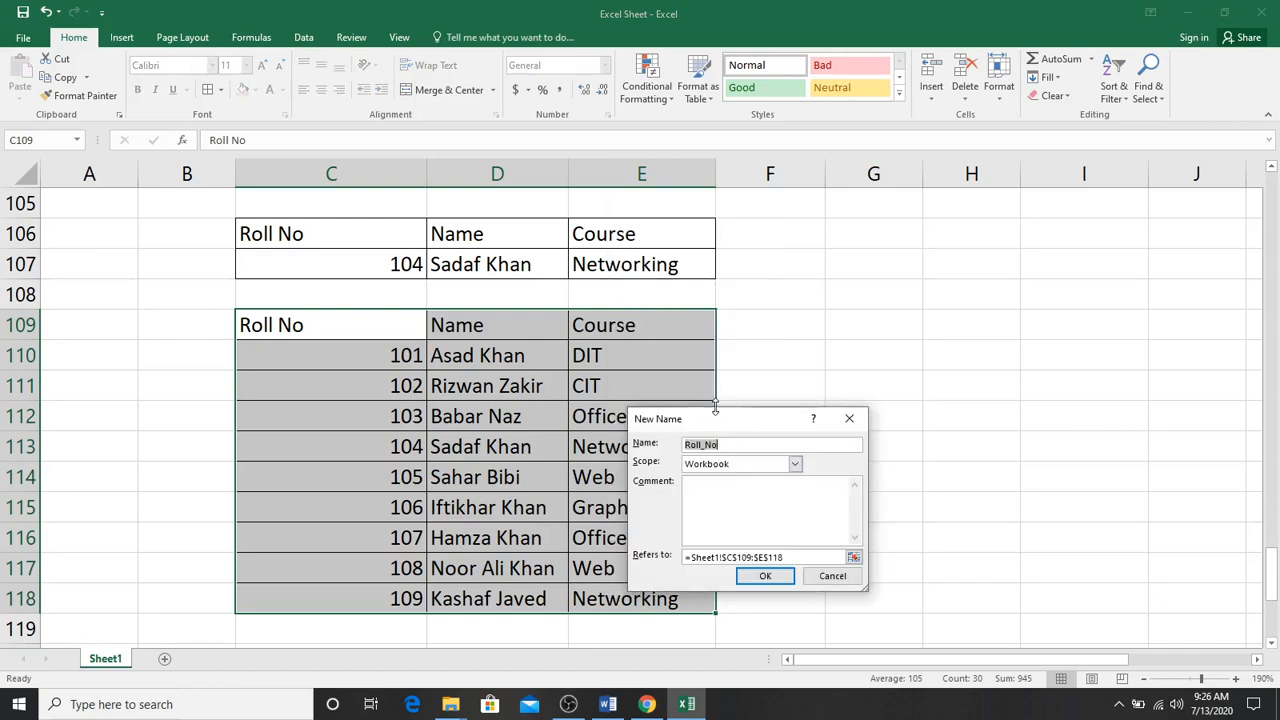
pyautogui.moveTo(720, 418); pyautogui.dragTo(636, 406)
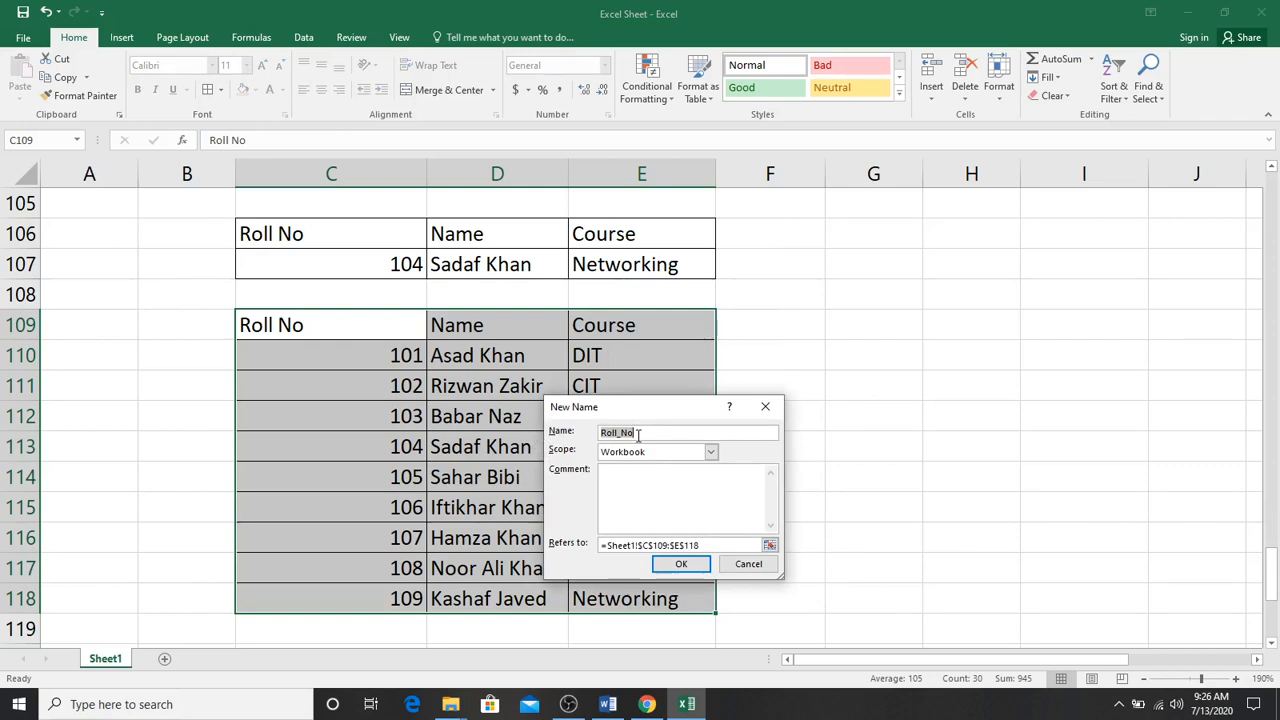
pyautogui.write('c')
pyautogui.click(681, 565)
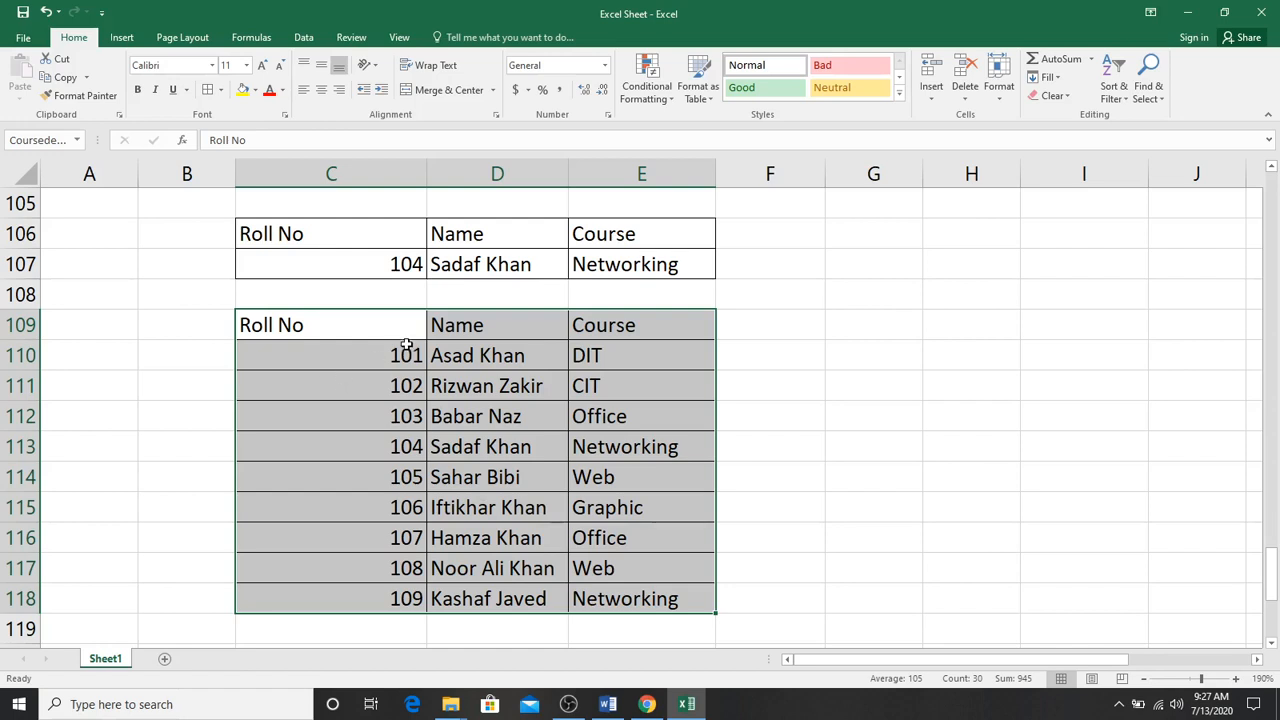
# Step: Clear the existing name and course lookup formulas from D107:E107
pyautogui.moveTo(468, 262); pyautogui.dragTo(640, 264)
pyautogui.press('Delete')
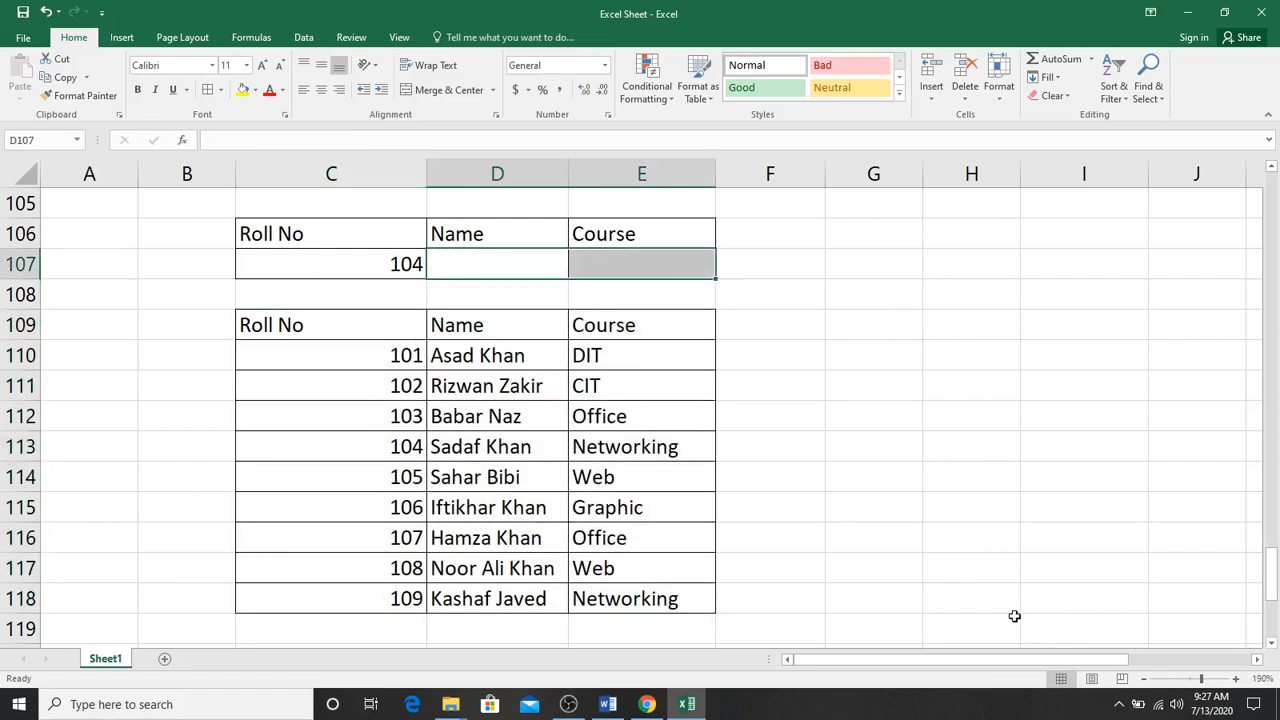
pyautogui.click(563, 314)
# Step: Look up the student's name in D107 using the named range, with the formula =VLOOKUP(C107,Coursedetail,2)
pyautogui.click(498, 263)
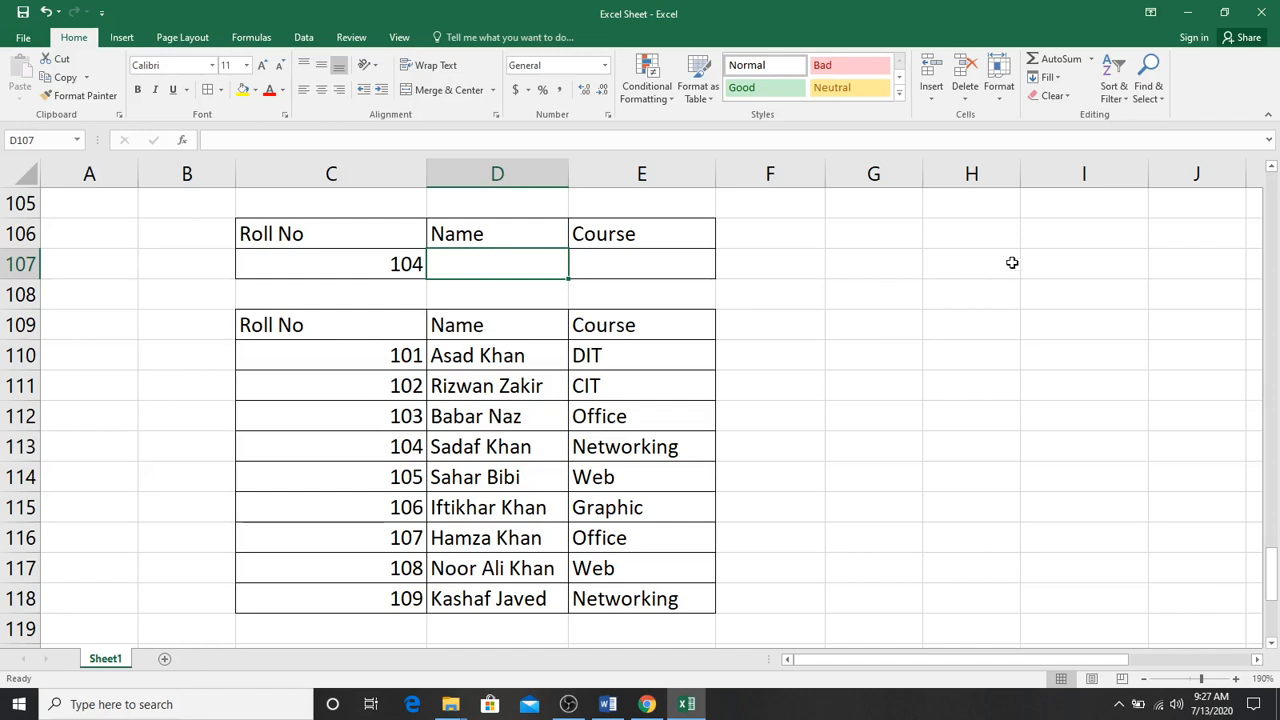
pyautogui.write('=vl')
pyautogui.press('Tab')
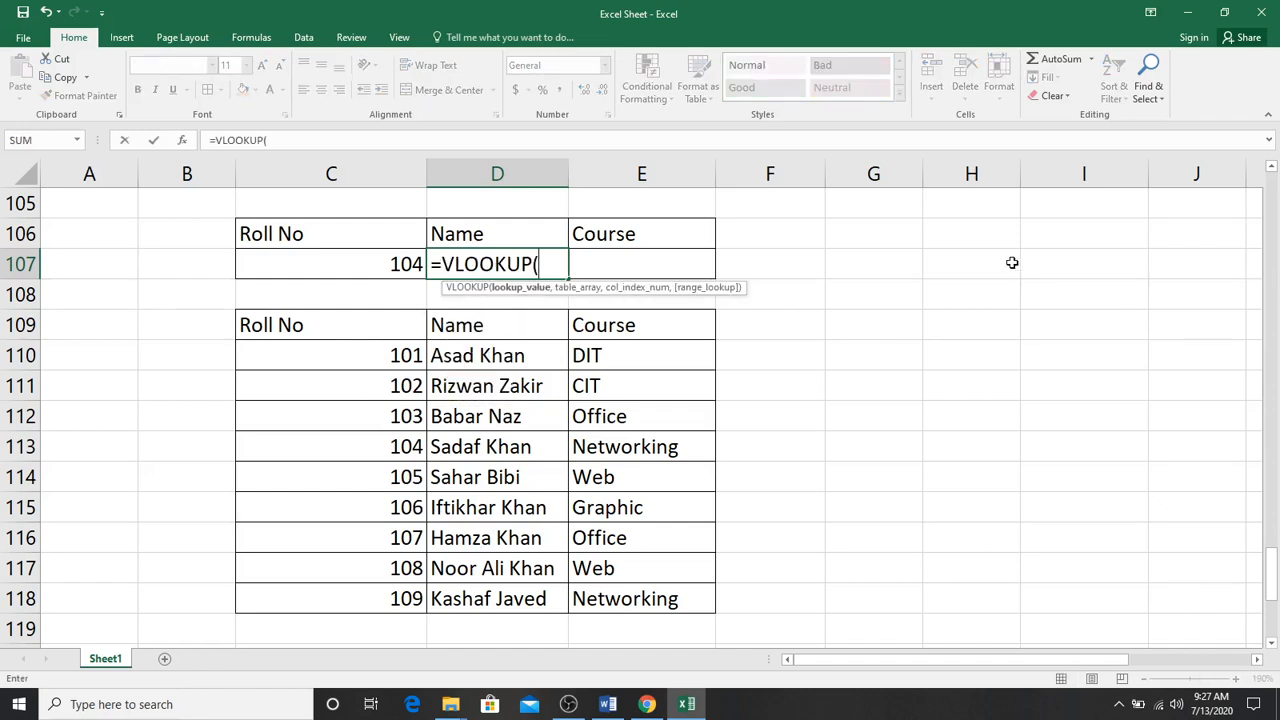
pyautogui.click(367, 264)
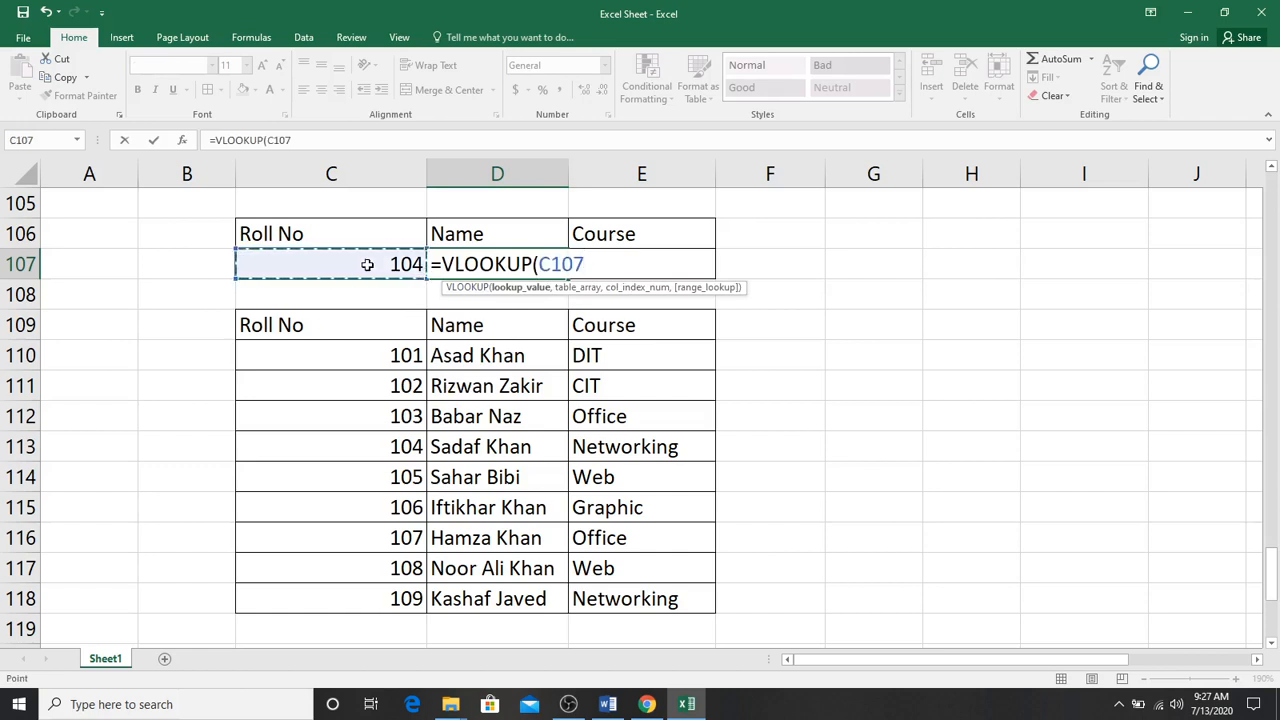
pyautogui.write(',')
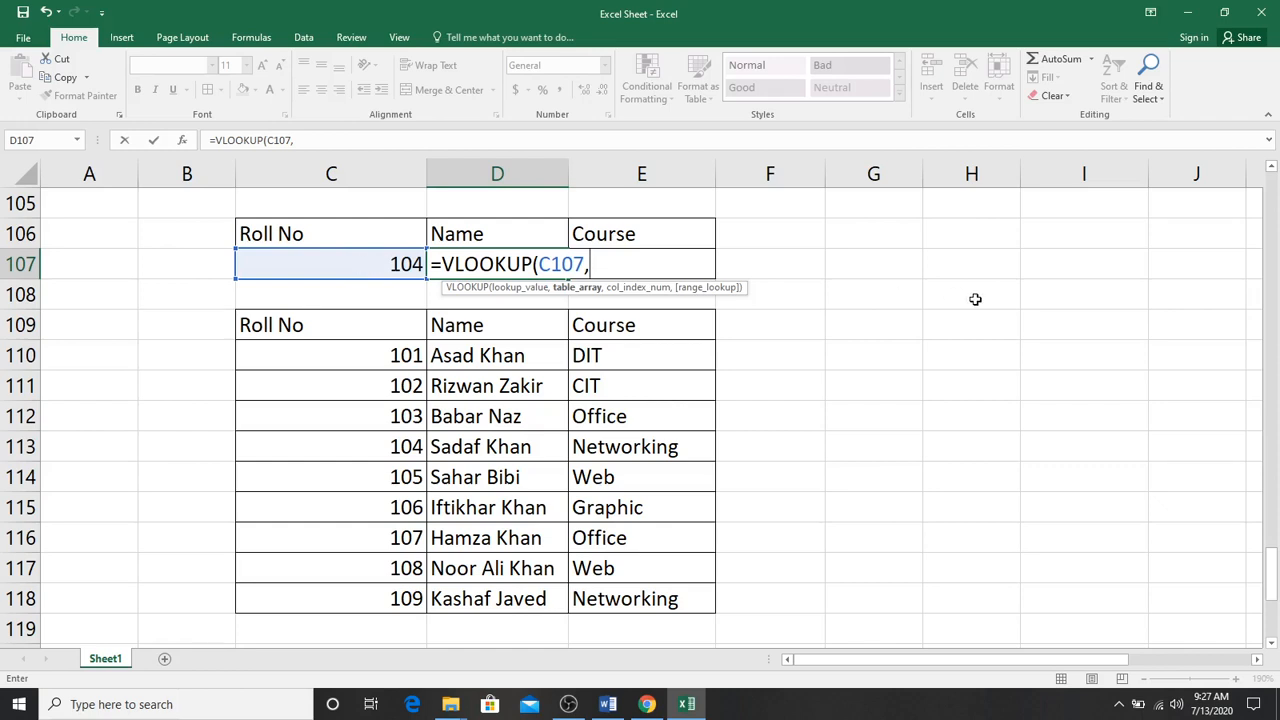
pyautogui.write('cour')
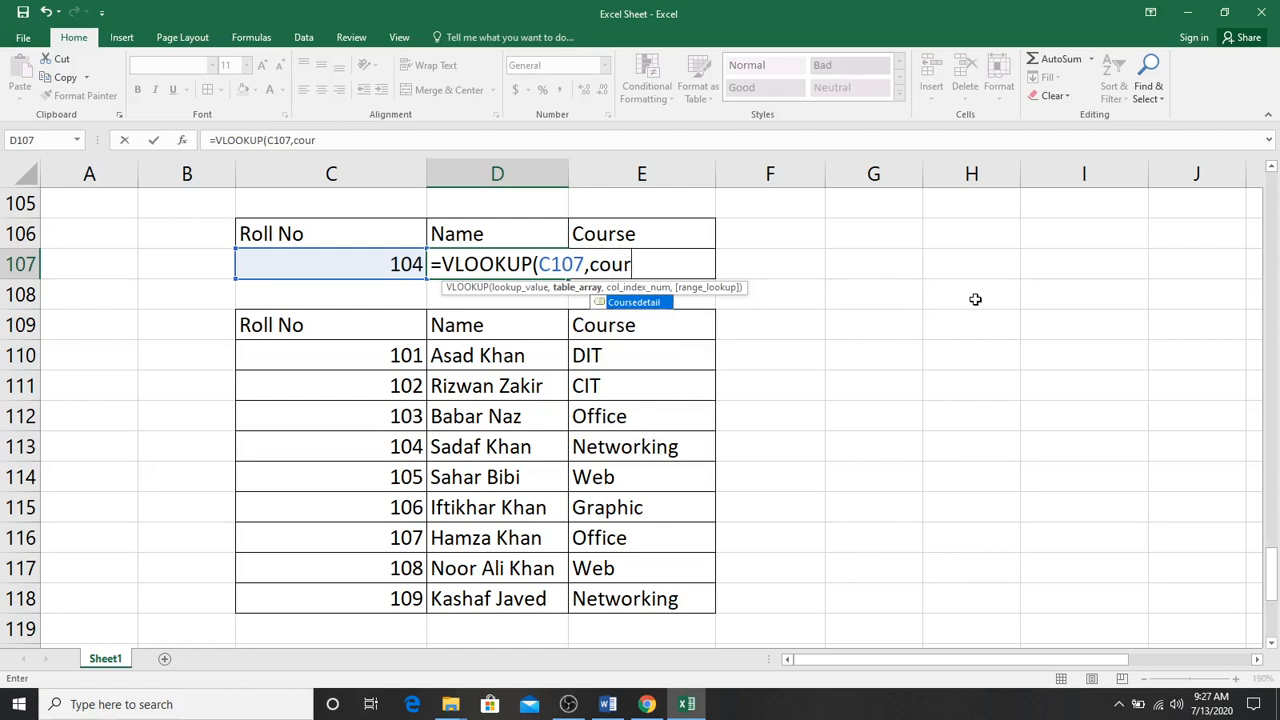
pyautogui.press('Tab')
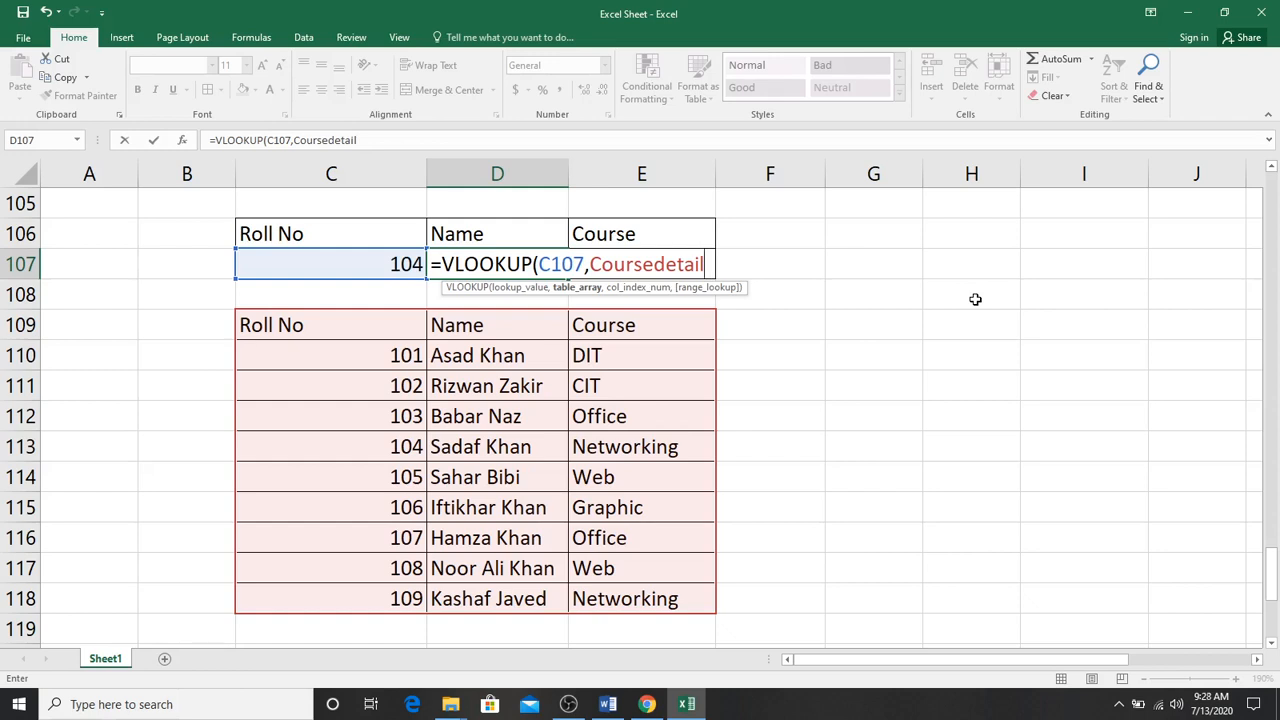
pyautogui.write(',')
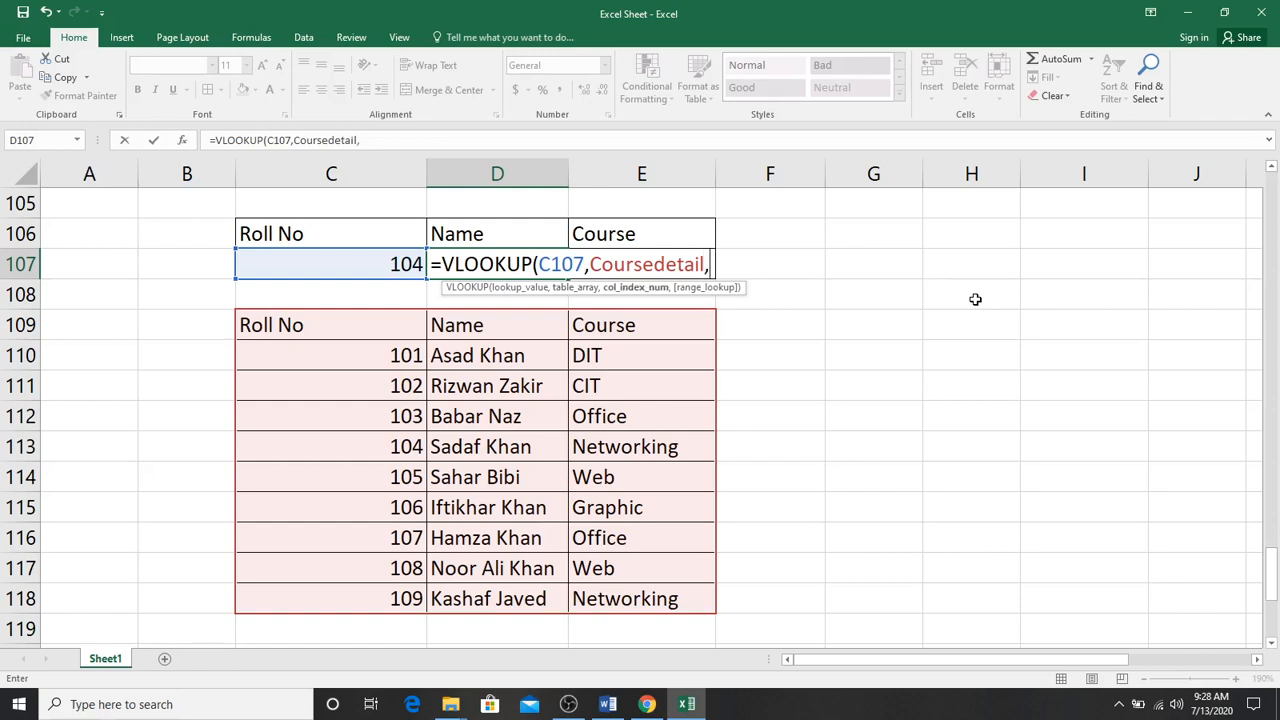
pyautogui.write('2')
pyautogui.press('Return')
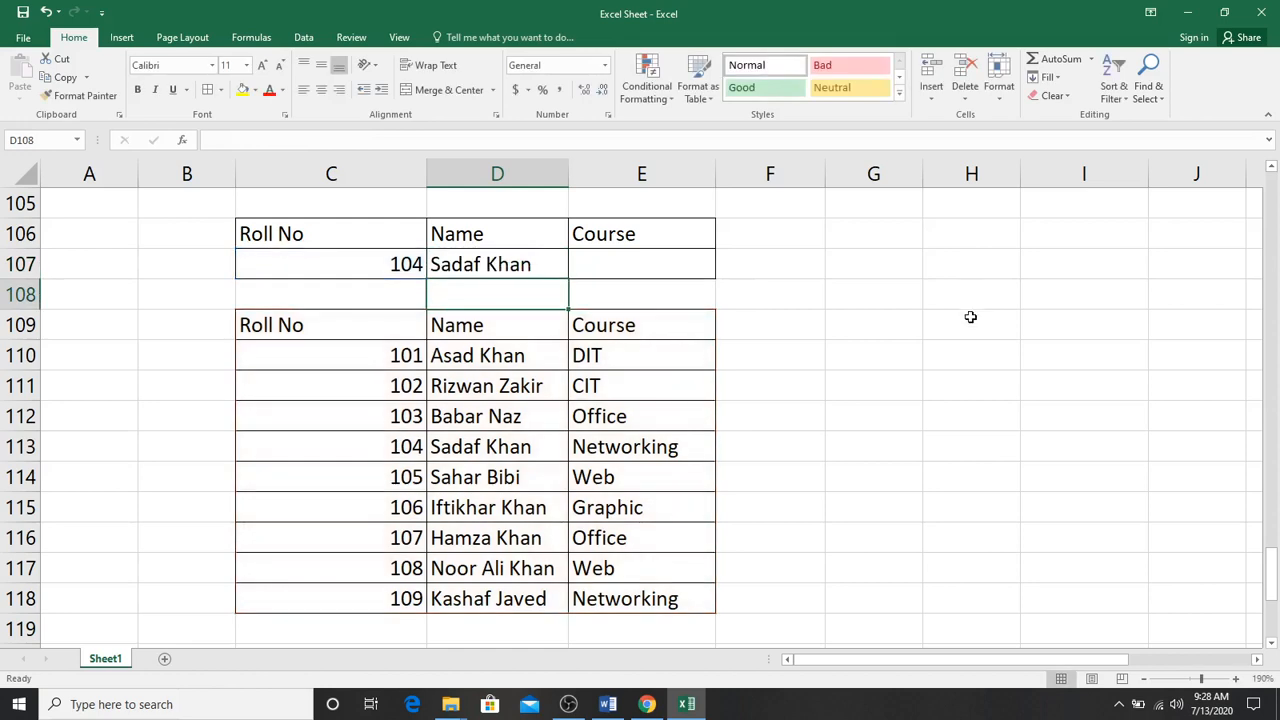
# Step: Look up the student's course in E107 using the named range, with the formula =VLOOKUP(C107,Coursedetail,3)
pyautogui.click(694, 271)
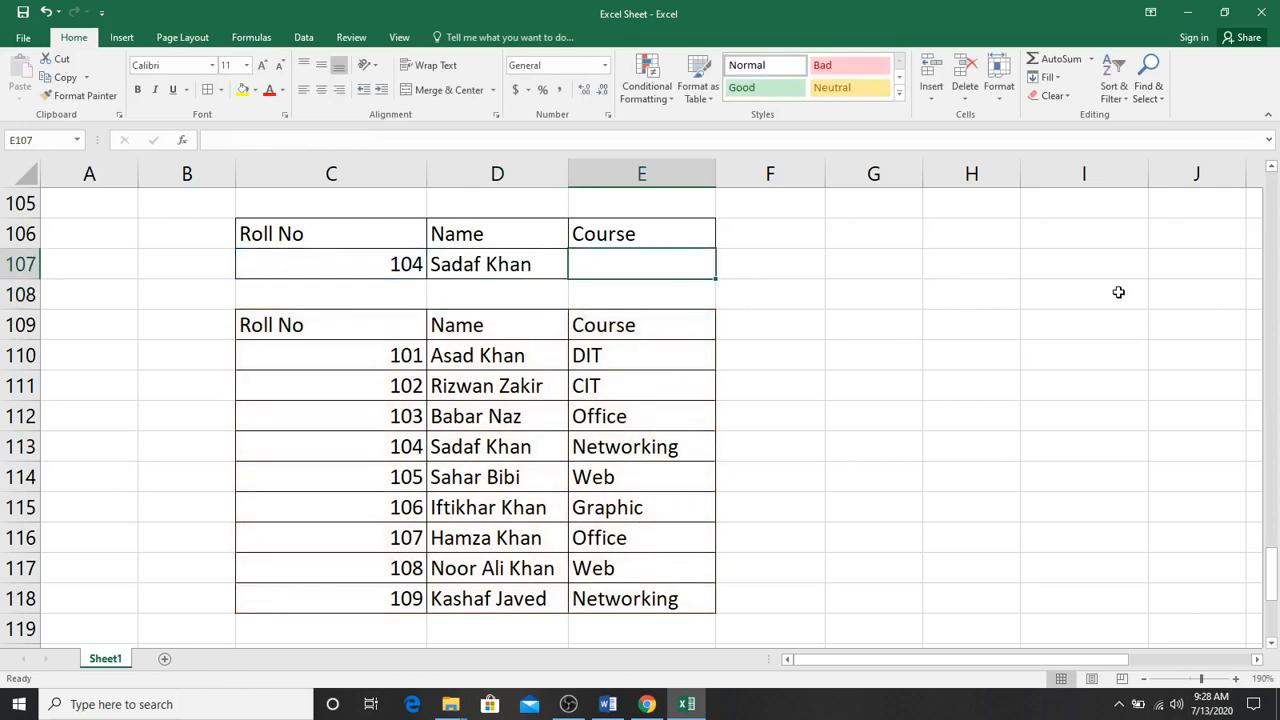
pyautogui.write('=vl')
pyautogui.press('Tab')
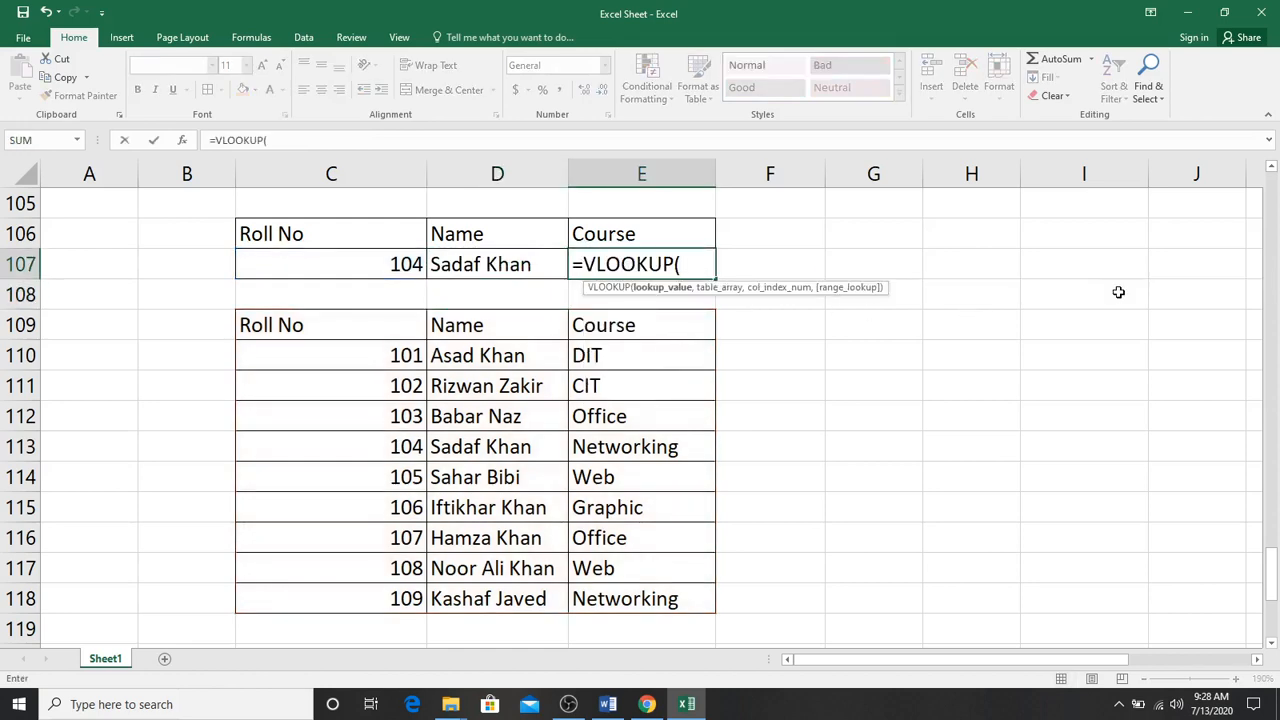
pyautogui.click(405, 267)
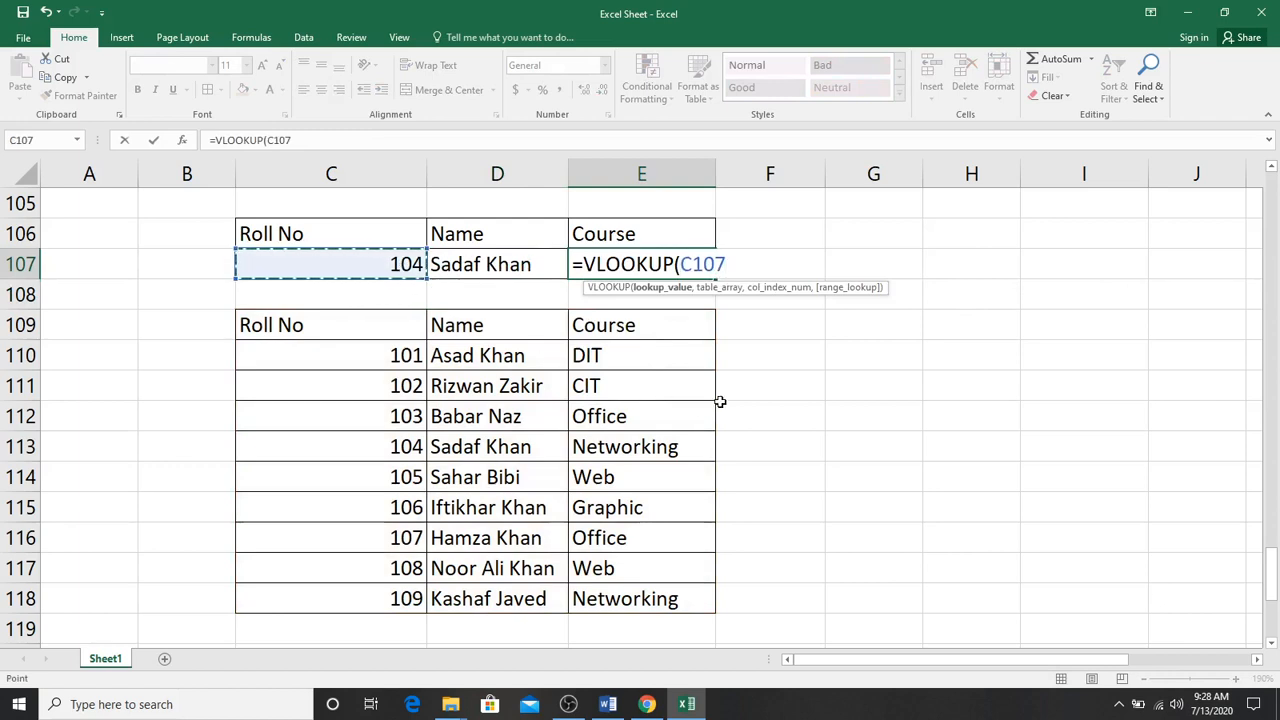
pyautogui.write(',')
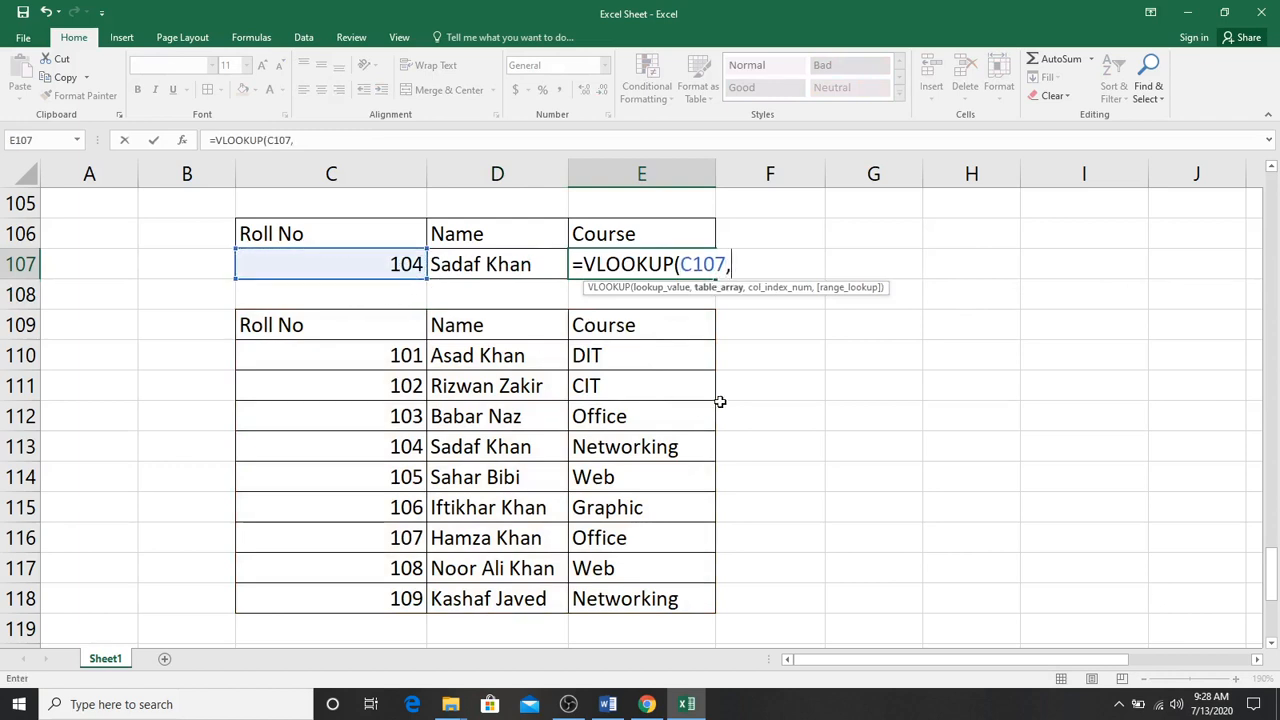
pyautogui.write('course')
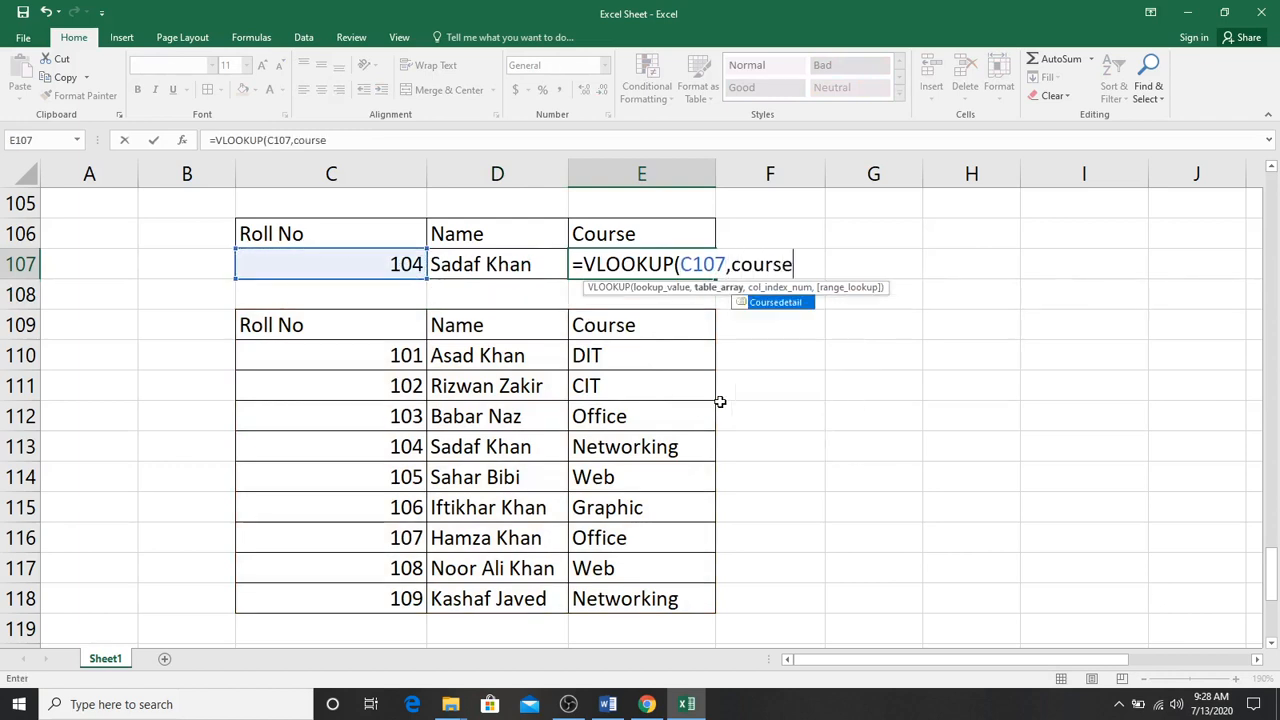
pyautogui.press('Tab')
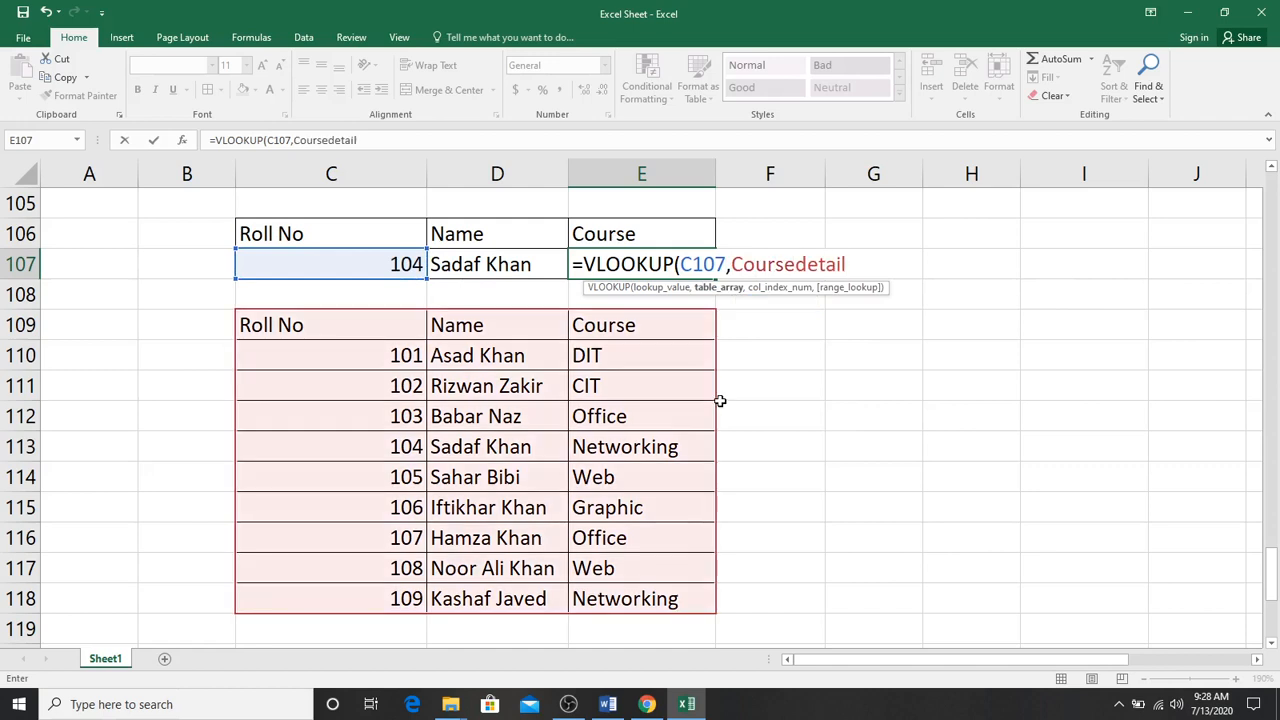
pyautogui.write(',')
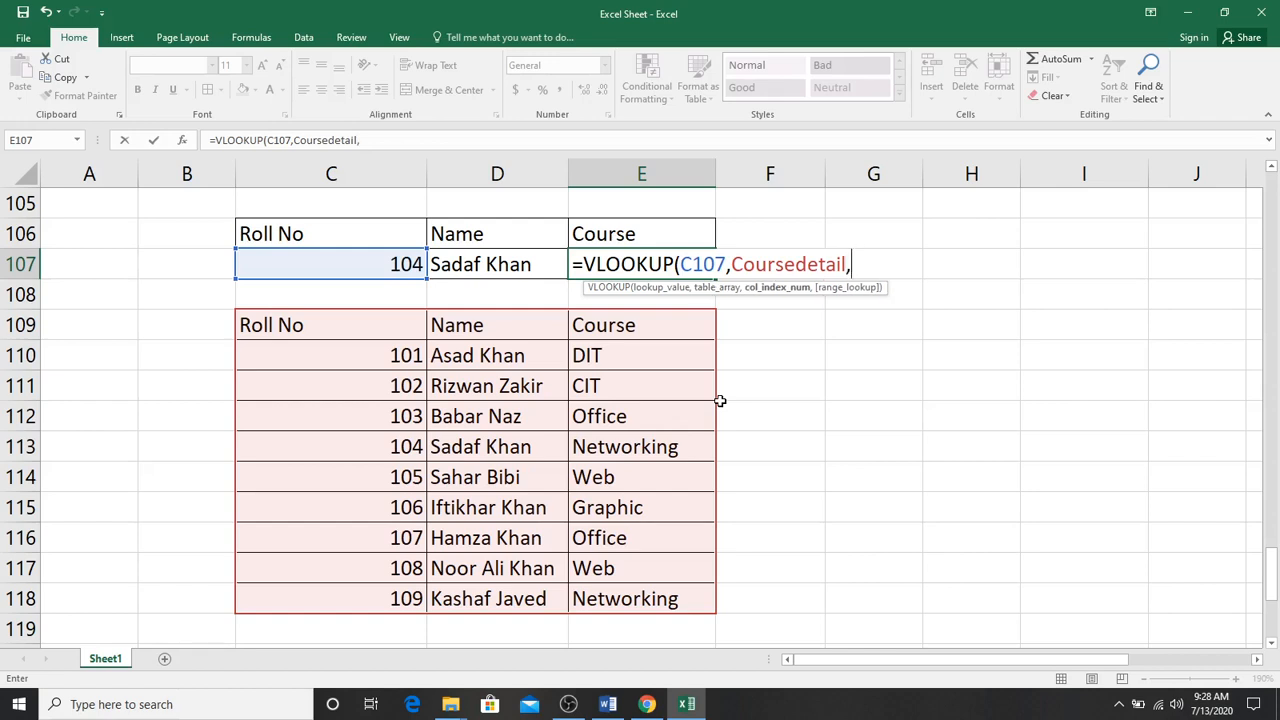
pyautogui.write('3')
pyautogui.press('Return')
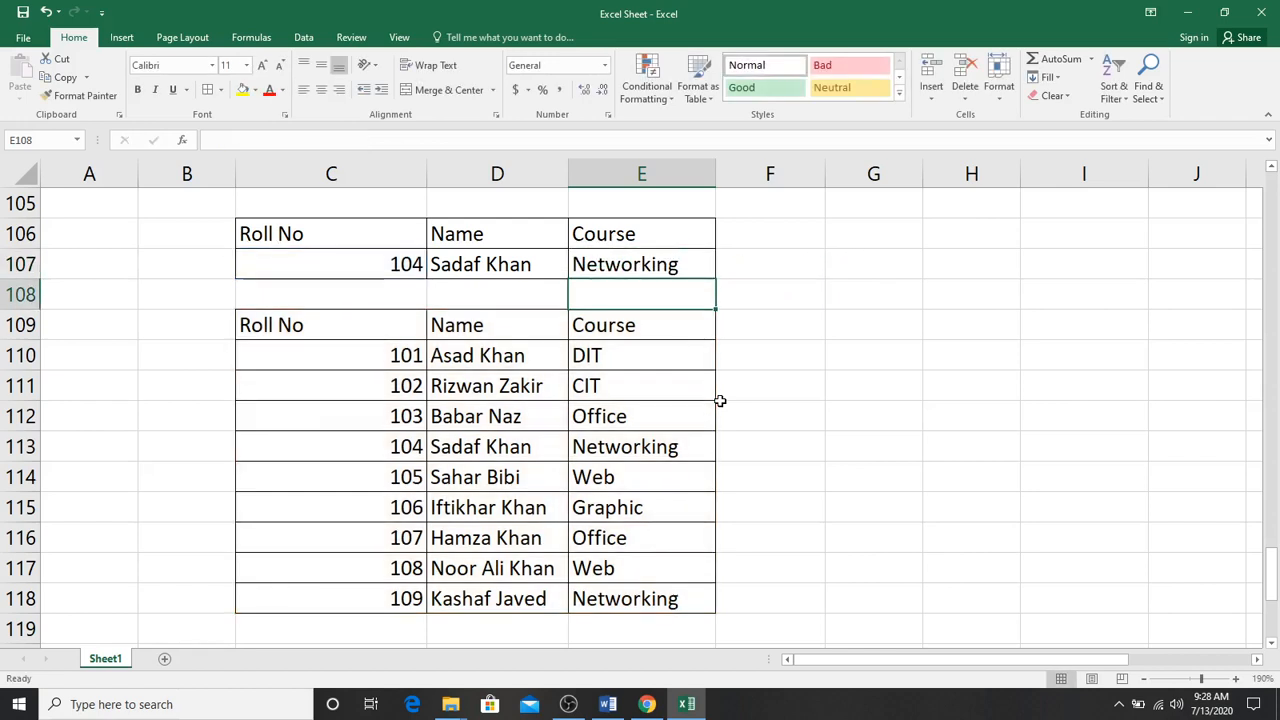